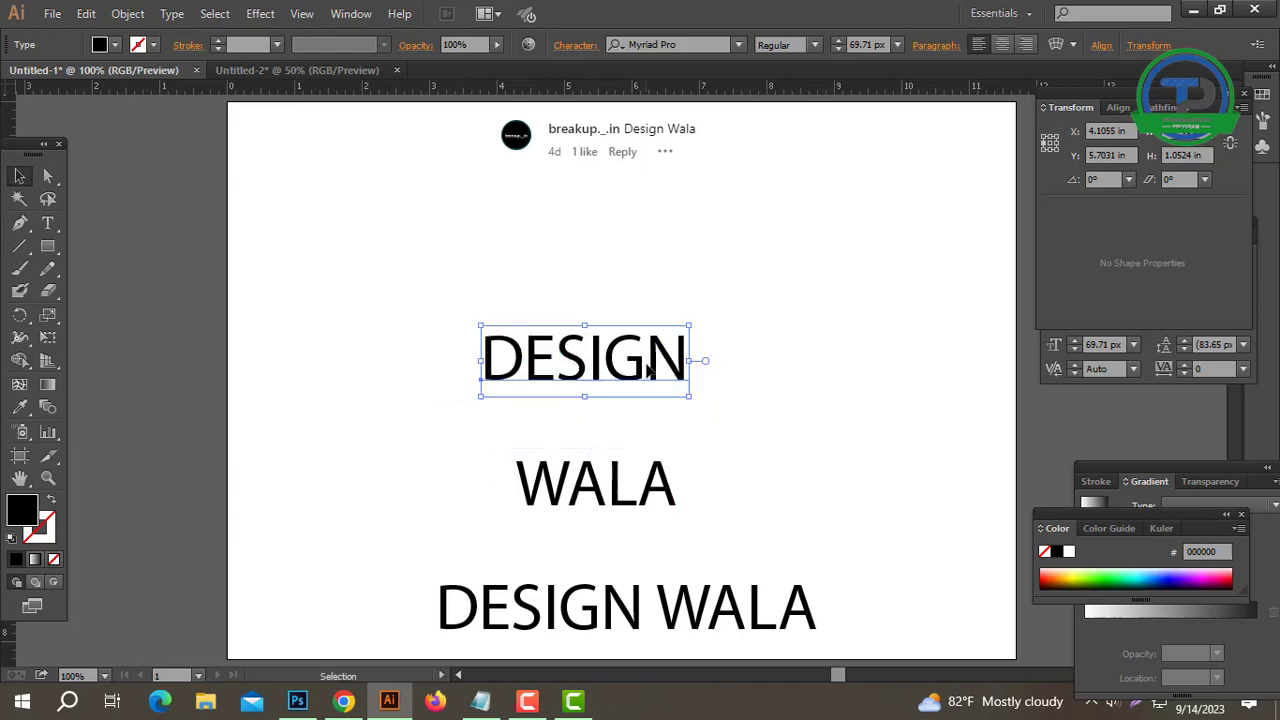
# Step: Set the standalone DESIGN text to the Ethnocentric Regular font and convert it to outlines
pyautogui.click(693, 44)
pyautogui.write('eth')
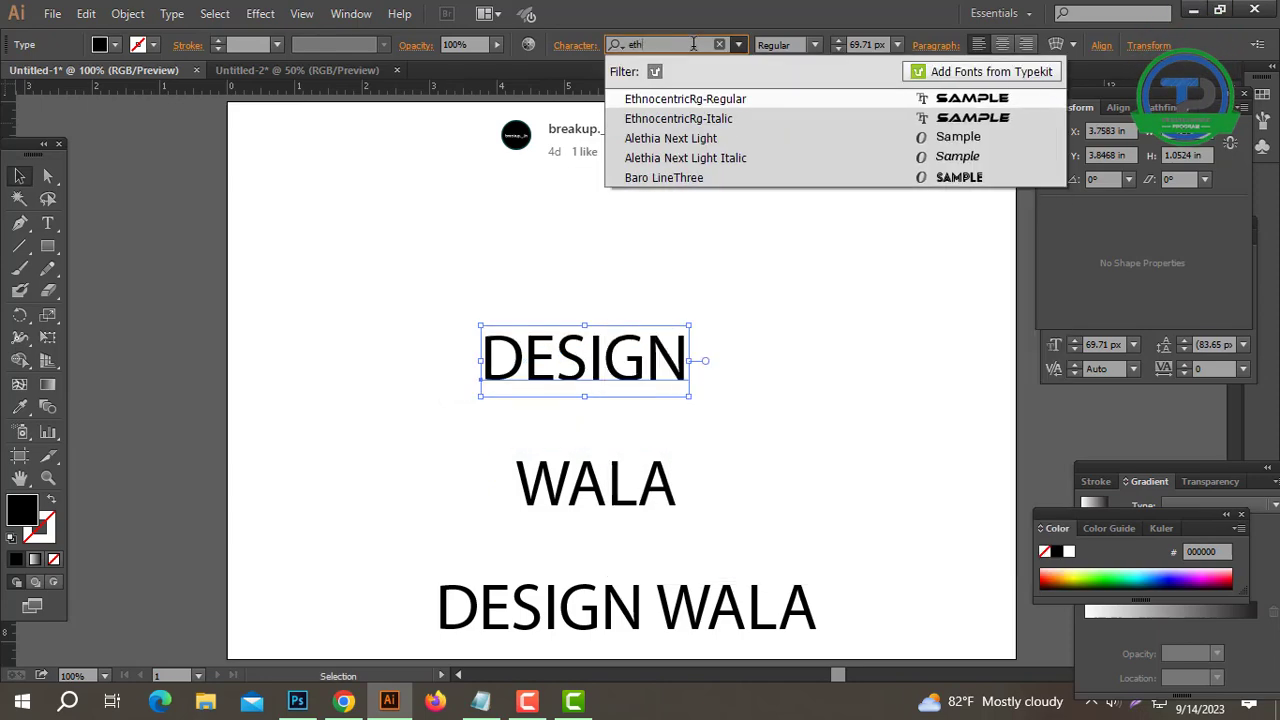
pyautogui.press('Return')
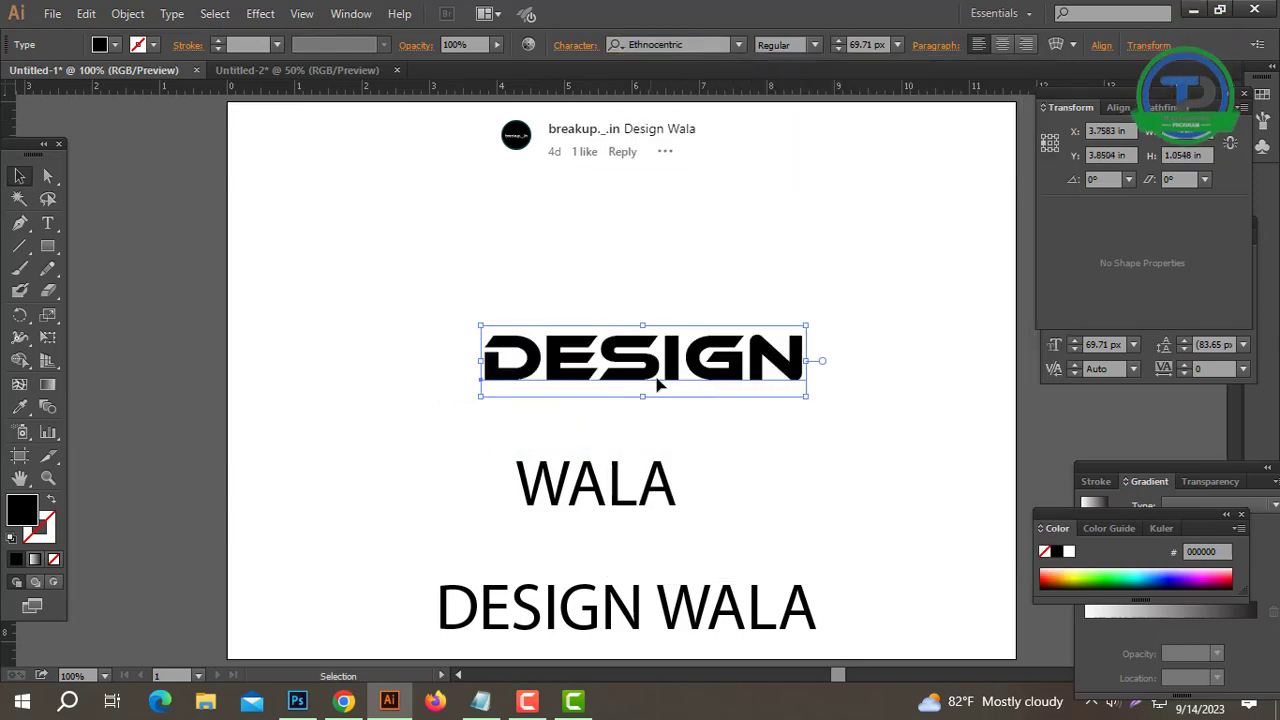
pyautogui.rightClick(668, 348)
pyautogui.click(755, 475)
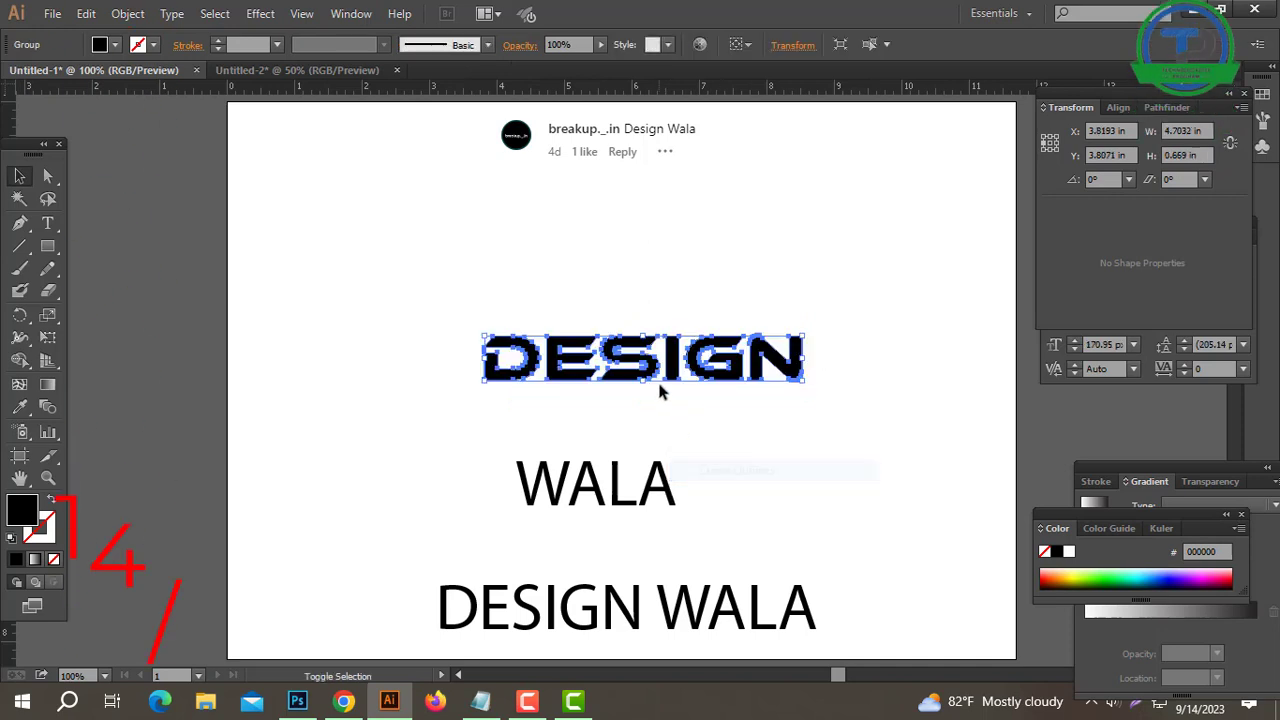
# Step: Enlarge the outlined DESIGN word proportionally to about 0.93 in high and place the WALA text below its right half
pyautogui.moveTo(643, 381); pyautogui.dragTo(672, 413)
pyautogui.click(578, 500)
pyautogui.moveTo(578, 500); pyautogui.dragTo(665, 505)
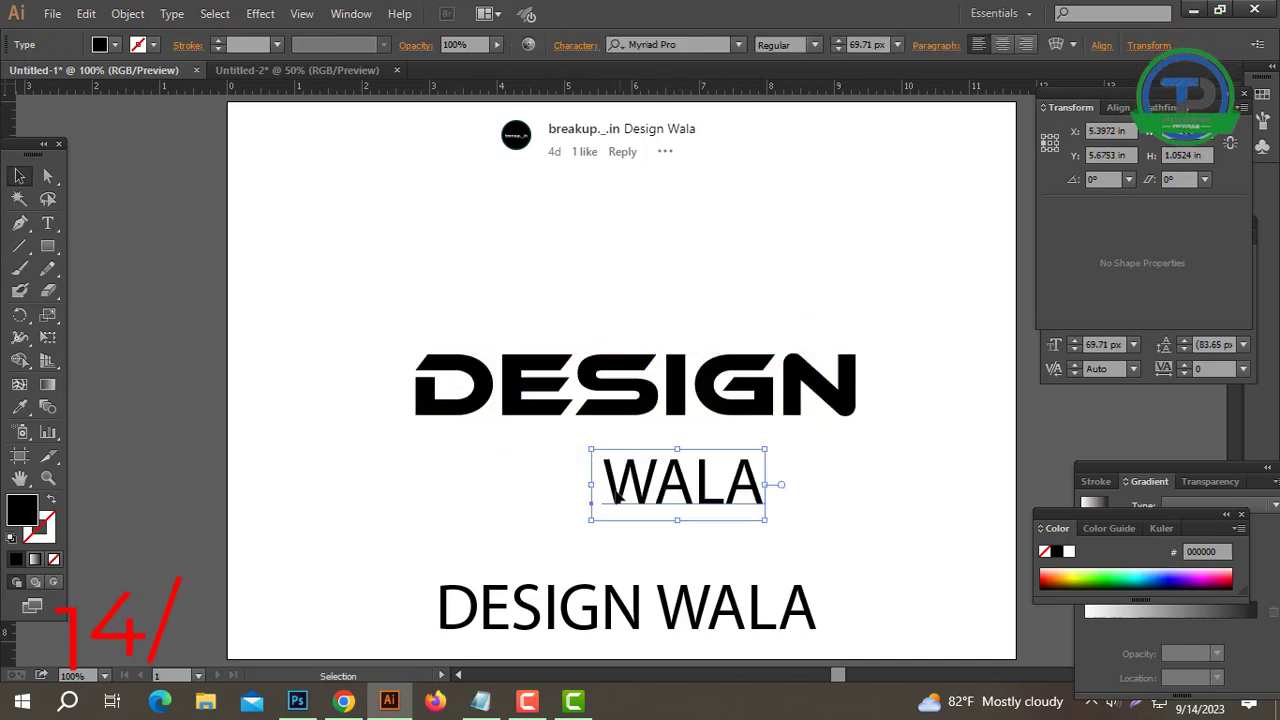
pyautogui.press('Escape')
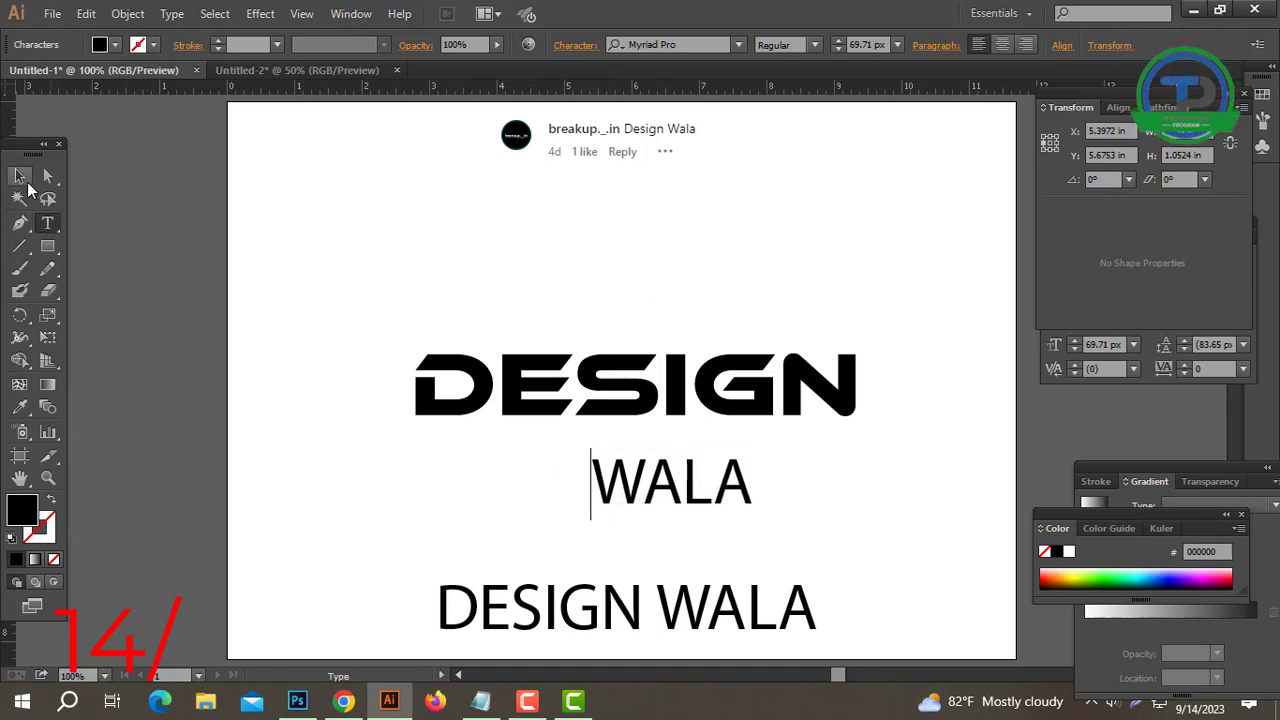
pyautogui.moveTo(733, 470); pyautogui.dragTo(734, 470)
pyautogui.click(676, 383)
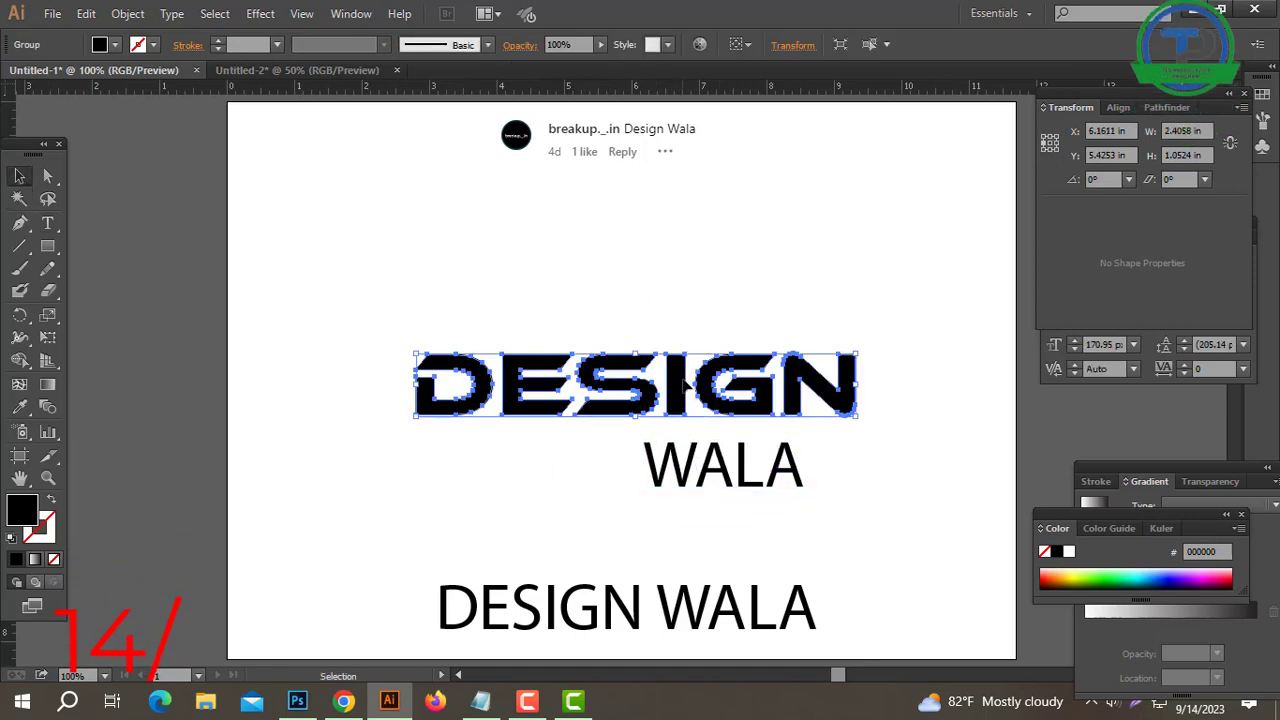
# Step: Copy the font name Sunshine from the Notepad note and apply that font to the WALA text
pyautogui.click(482, 703)
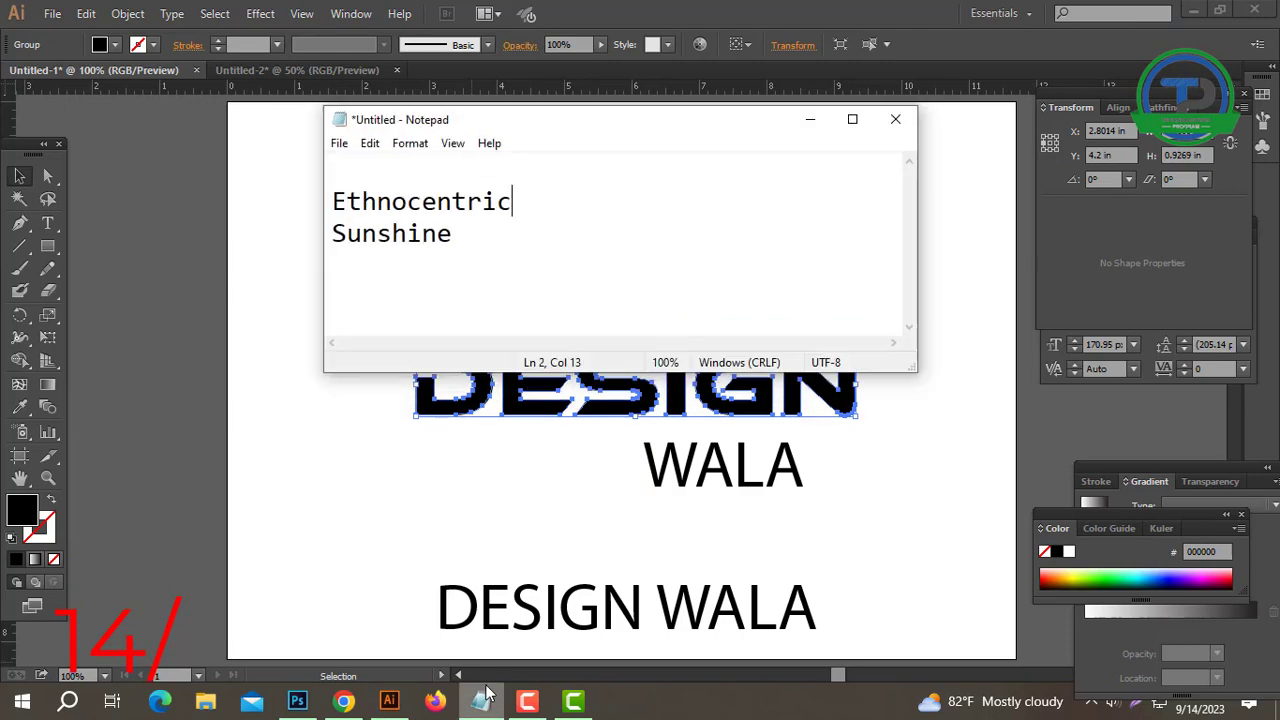
pyautogui.moveTo(493, 235); pyautogui.dragTo(332, 235)
pyautogui.hotkey('ctrl', 'c')
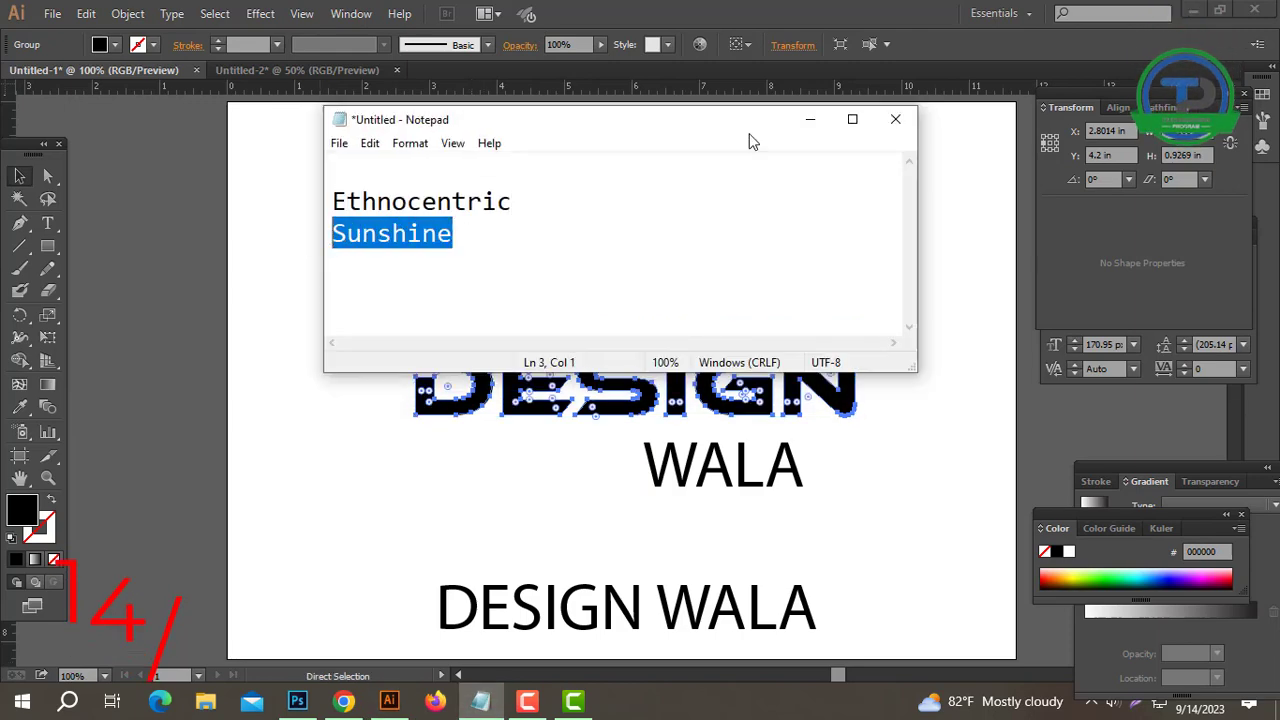
pyautogui.click(810, 119)
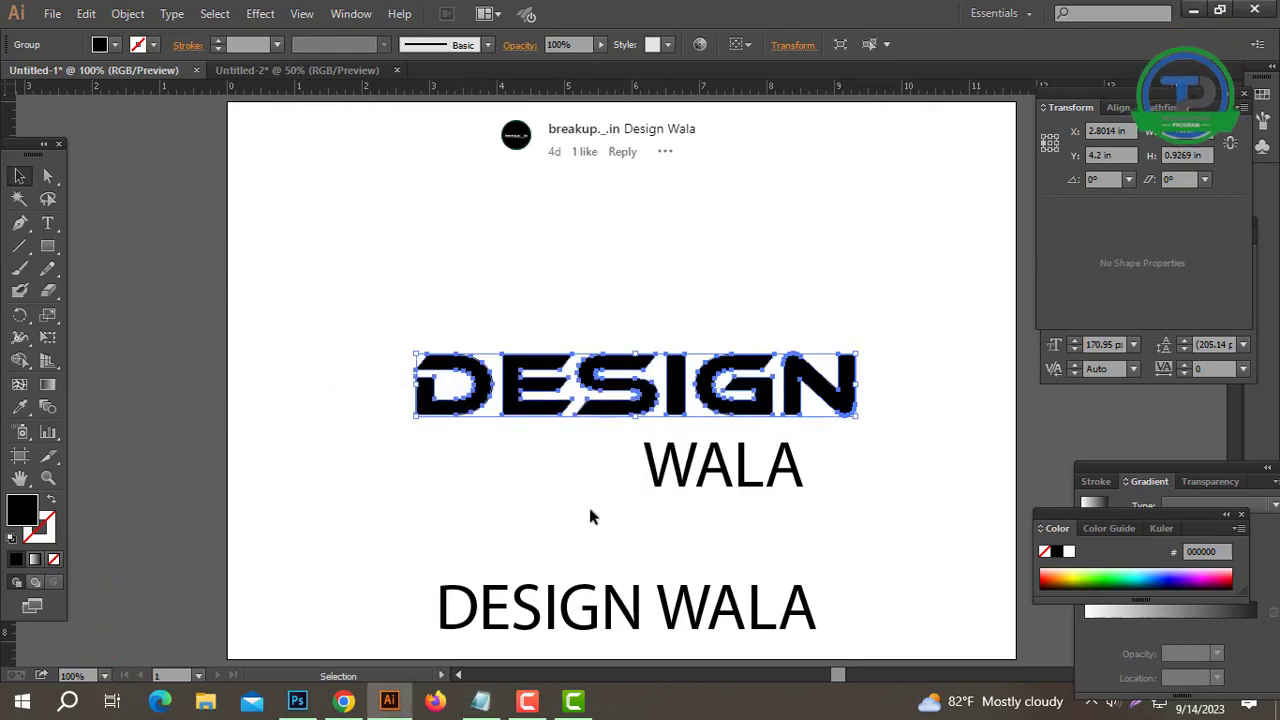
pyautogui.click(708, 483)
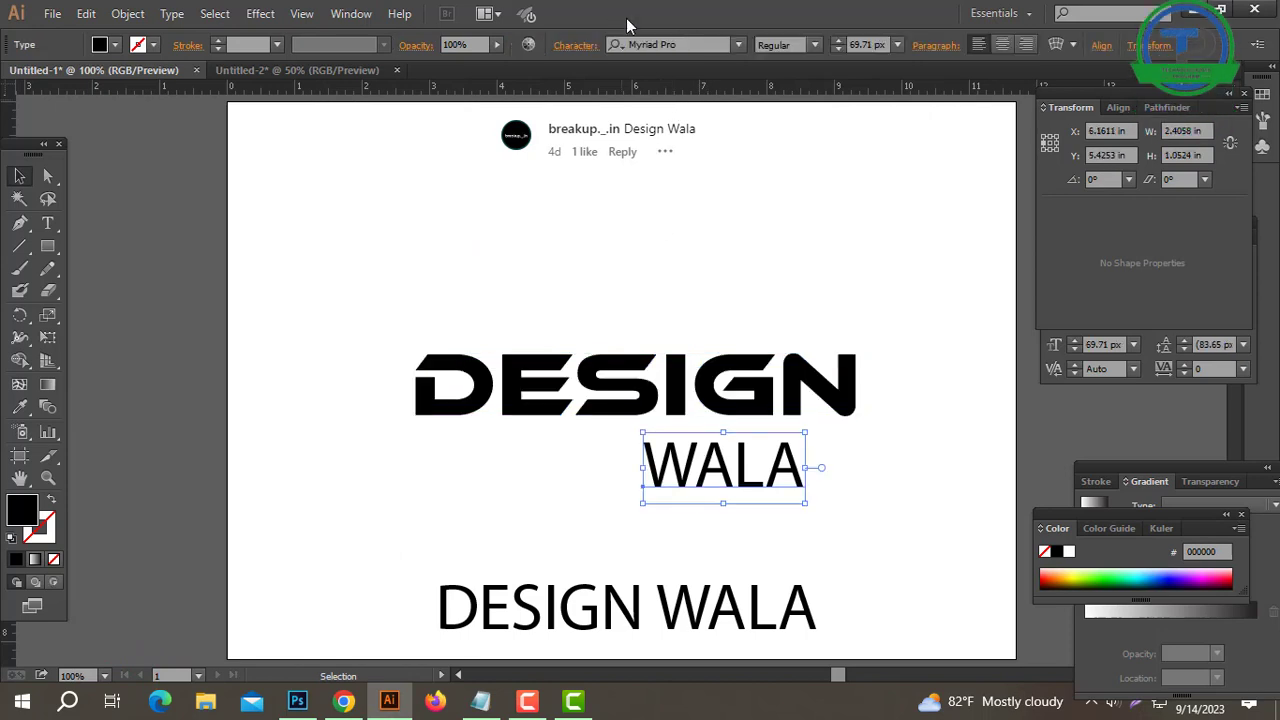
pyautogui.hotkey('ctrl', 'v')
pyautogui.press('Return')
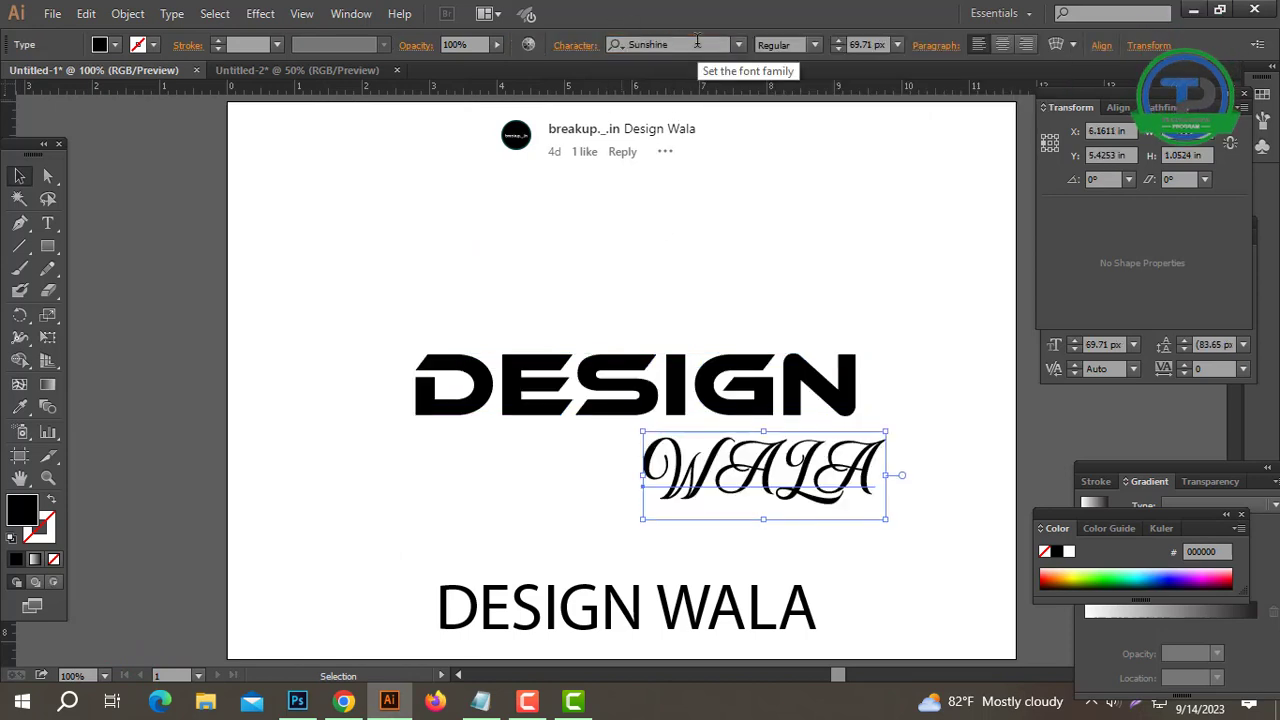
# Step: Change the WALA text to title case and move it close beneath the last letters of DESIGN
pyautogui.click(171, 13)
pyautogui.moveTo(337, 289)
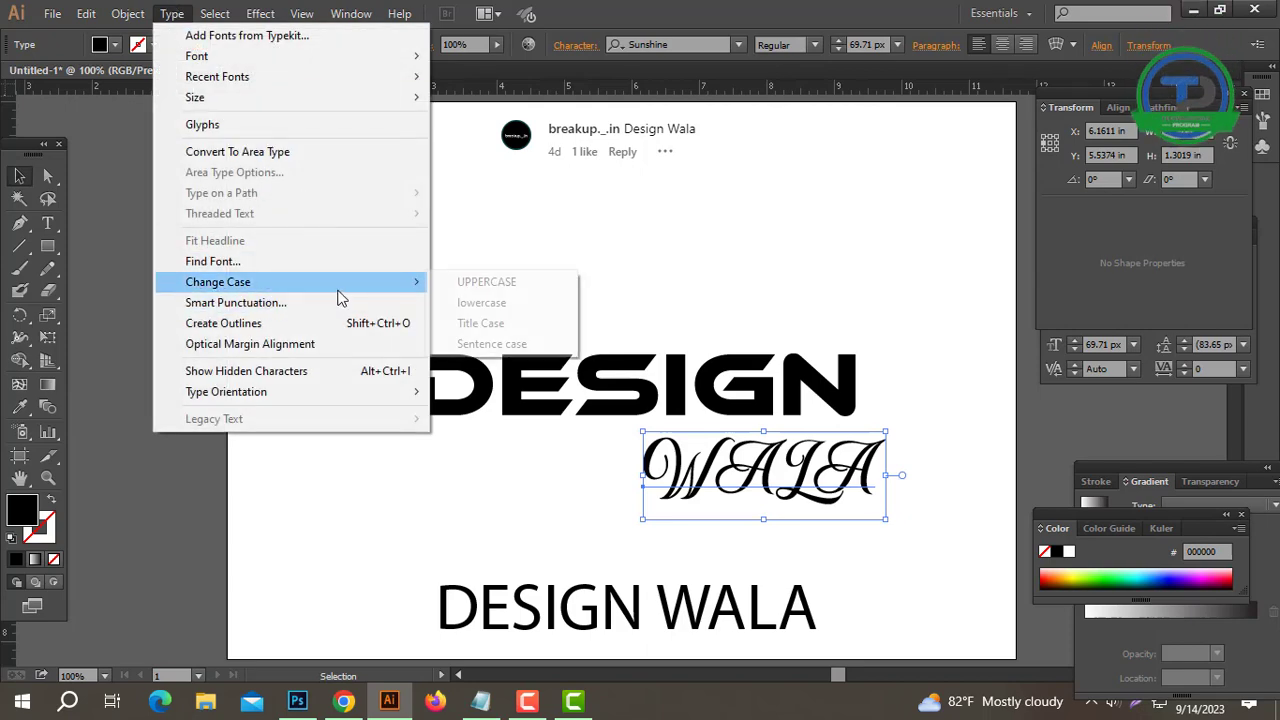
pyautogui.click(482, 323)
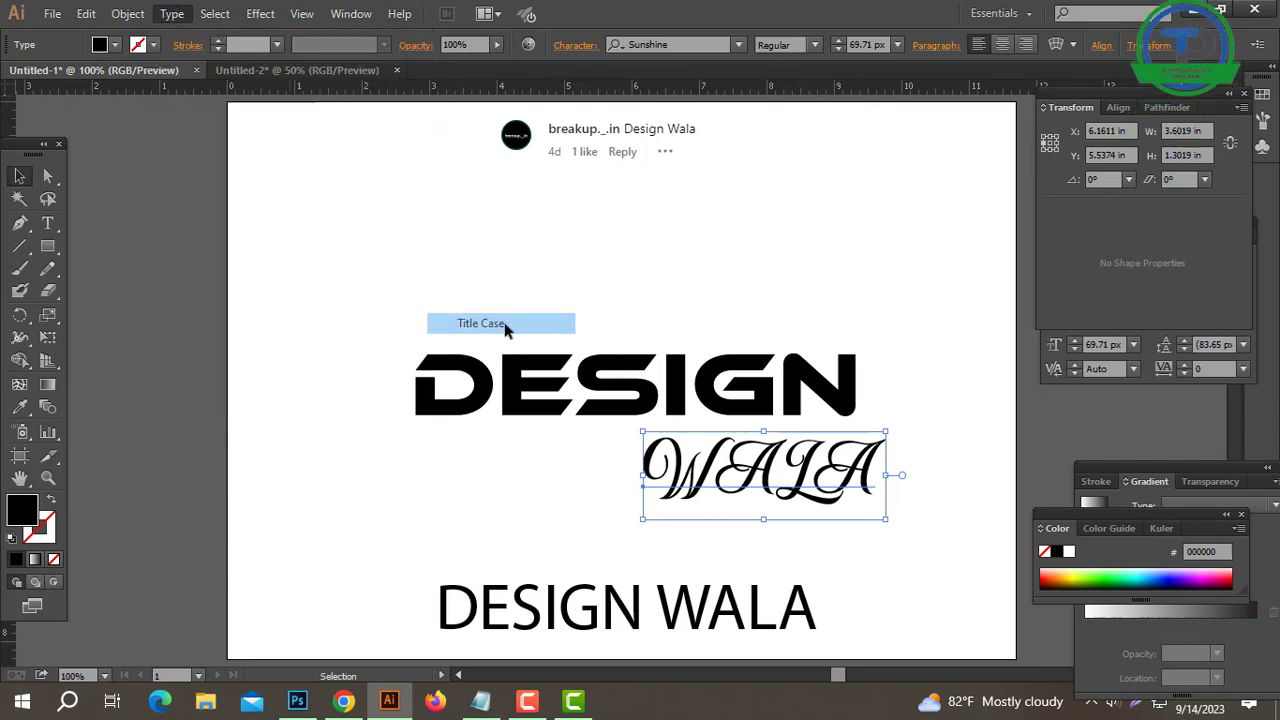
pyautogui.moveTo(719, 493); pyautogui.dragTo(804, 488)
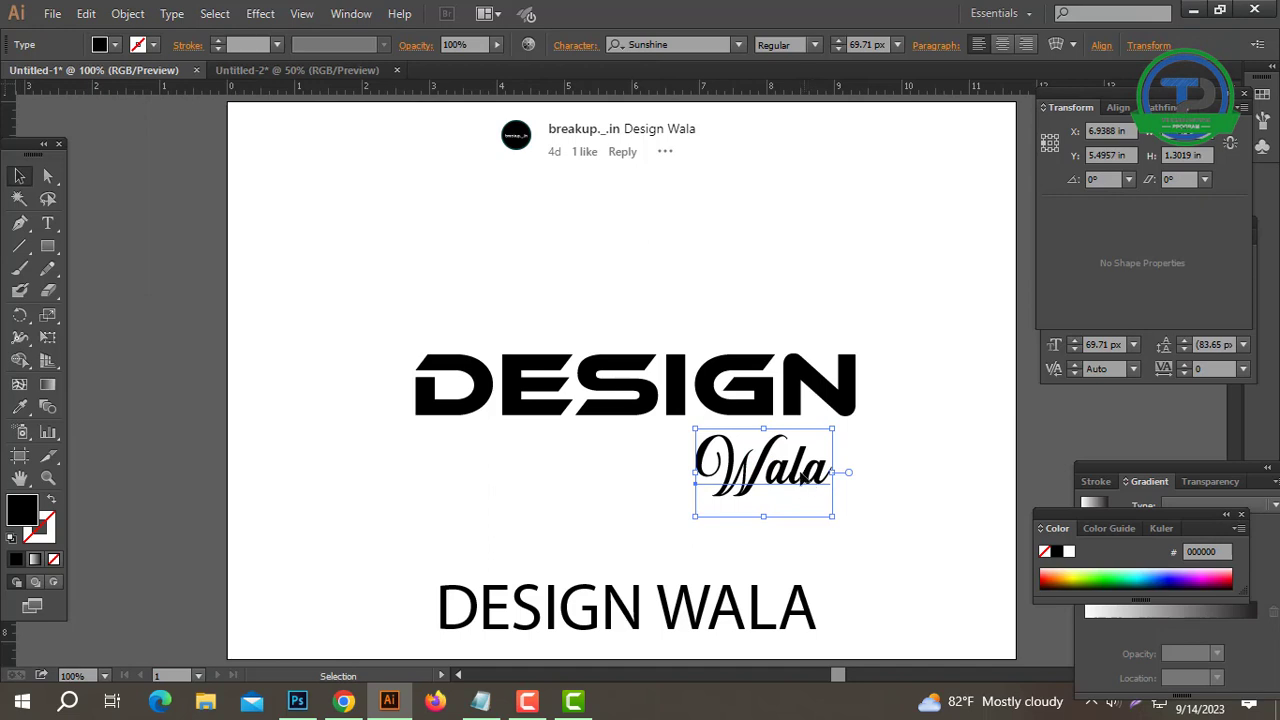
pyautogui.keyDown('ctrl'); pyautogui.click(733, 437); pyautogui.keyUp('ctrl')
pyautogui.moveTo(688, 426); pyautogui.dragTo(718, 397)
# Step: Convert the Wala text to outlines and align its right edge with the right edge of DESIGN
pyautogui.rightClick(736, 390)
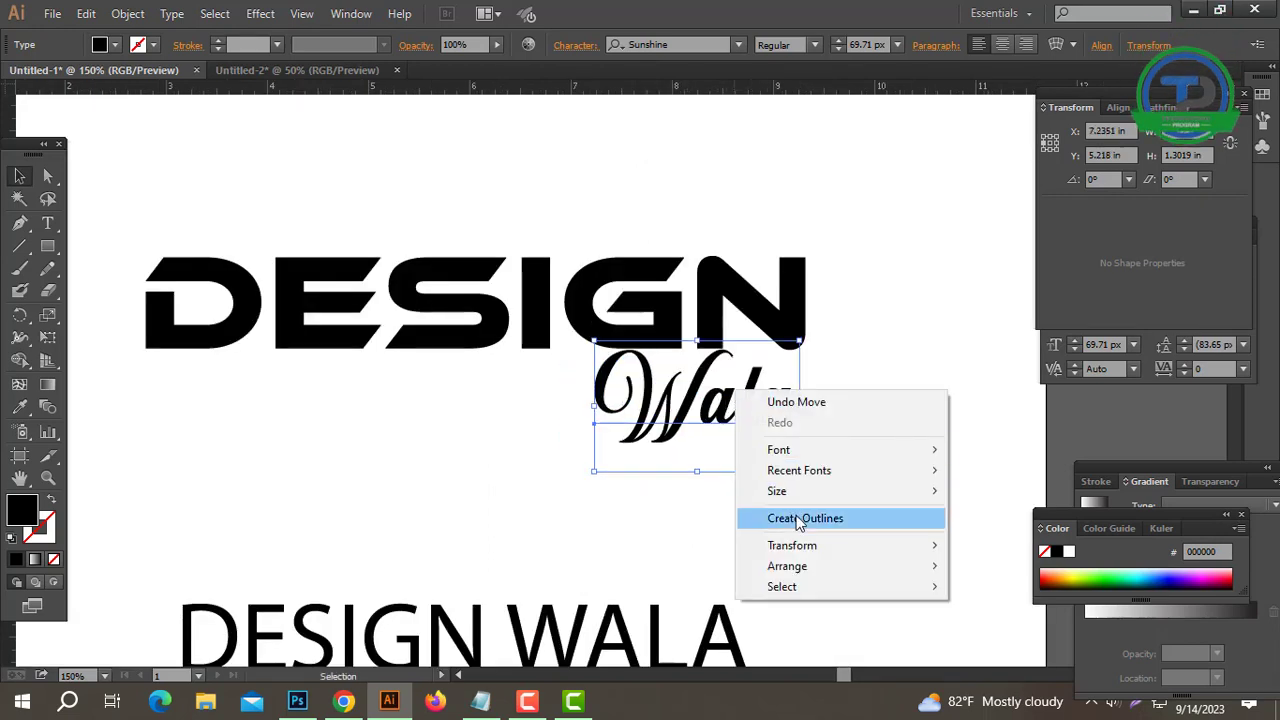
pyautogui.click(797, 518)
pyautogui.moveTo(789, 509); pyautogui.dragTo(725, 195)
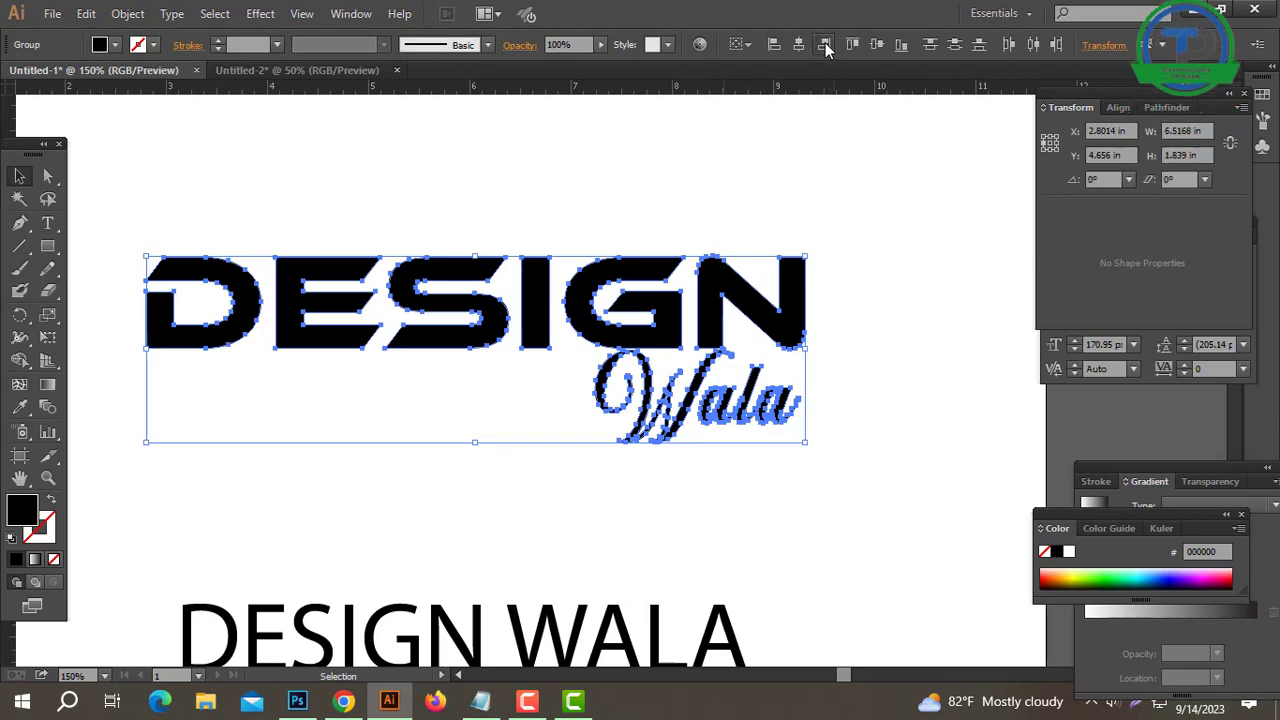
pyautogui.click(944, 317)
# Step: Enlarge the Wala lettering proportionally to about 1.12 in high and shift it slightly down, away from DESIGN
pyautogui.click(622, 437)
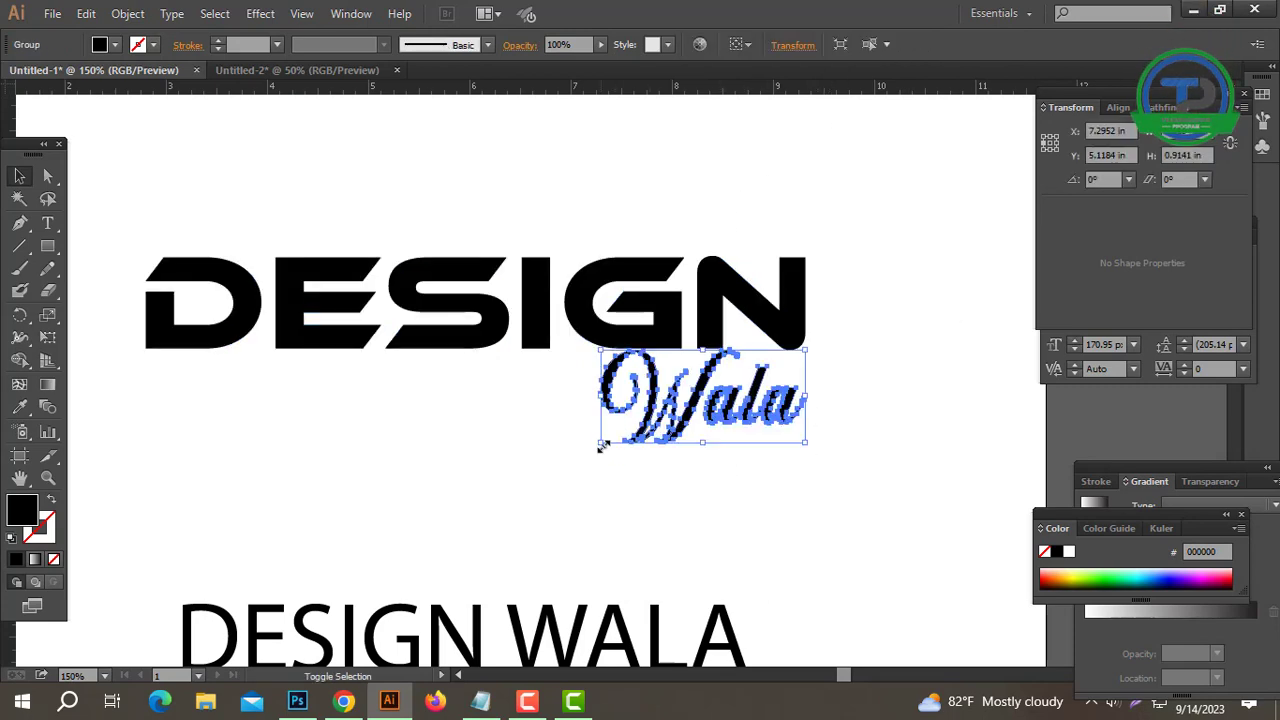
pyautogui.moveTo(601, 445); pyautogui.dragTo(553, 463)
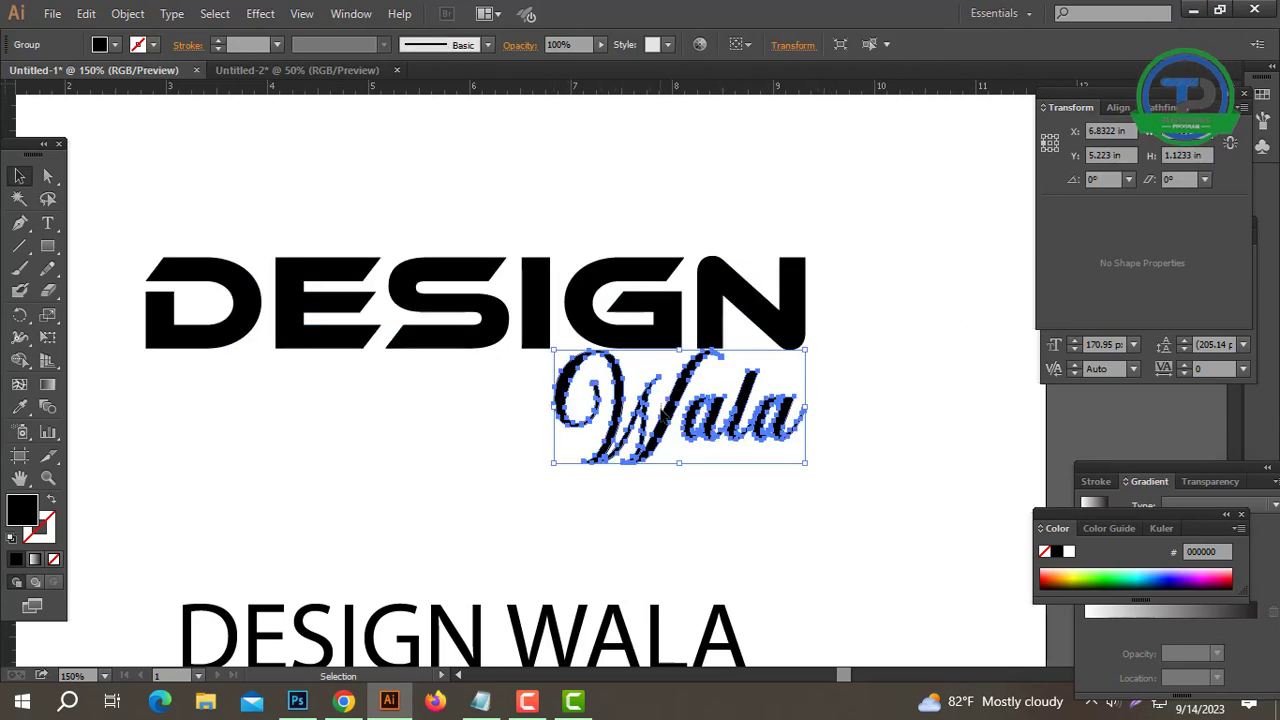
pyautogui.moveTo(668, 412); pyautogui.dragTo(668, 425)
pyautogui.click(908, 360)
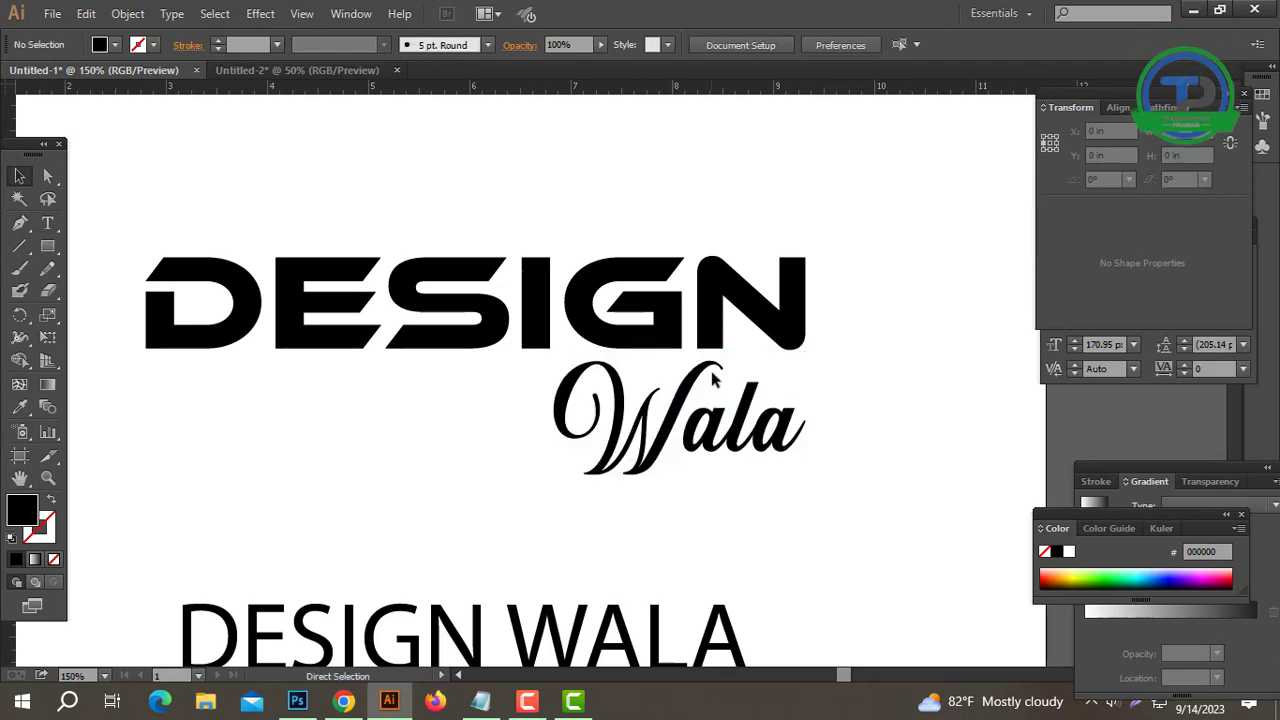
# Step: Unlock all objects and move the white pen-nib graphic from the artboard's upper right corner to below the I of DESIGN
pyautogui.hotkey('ctrl', 'alt', '2')
pyautogui.click(931, 217)
pyautogui.moveTo(920, 343); pyautogui.dragTo(870, 546)
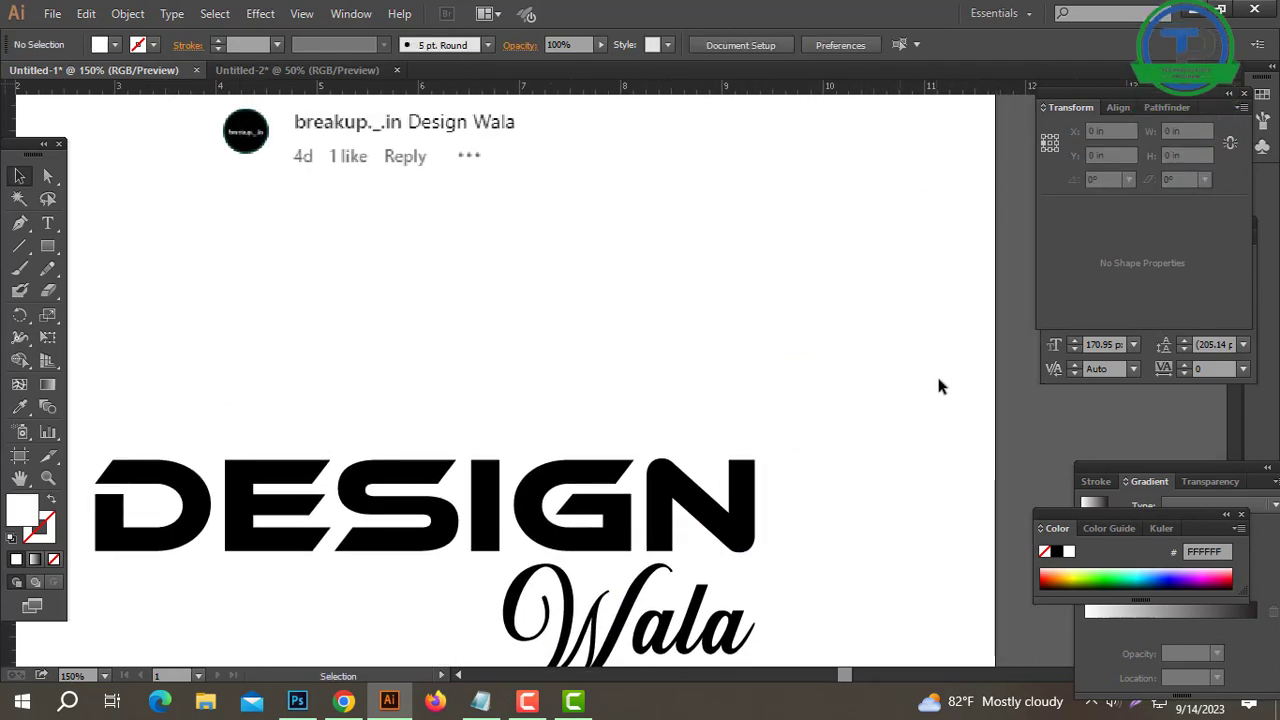
pyautogui.moveTo(967, 315); pyautogui.dragTo(841, 140)
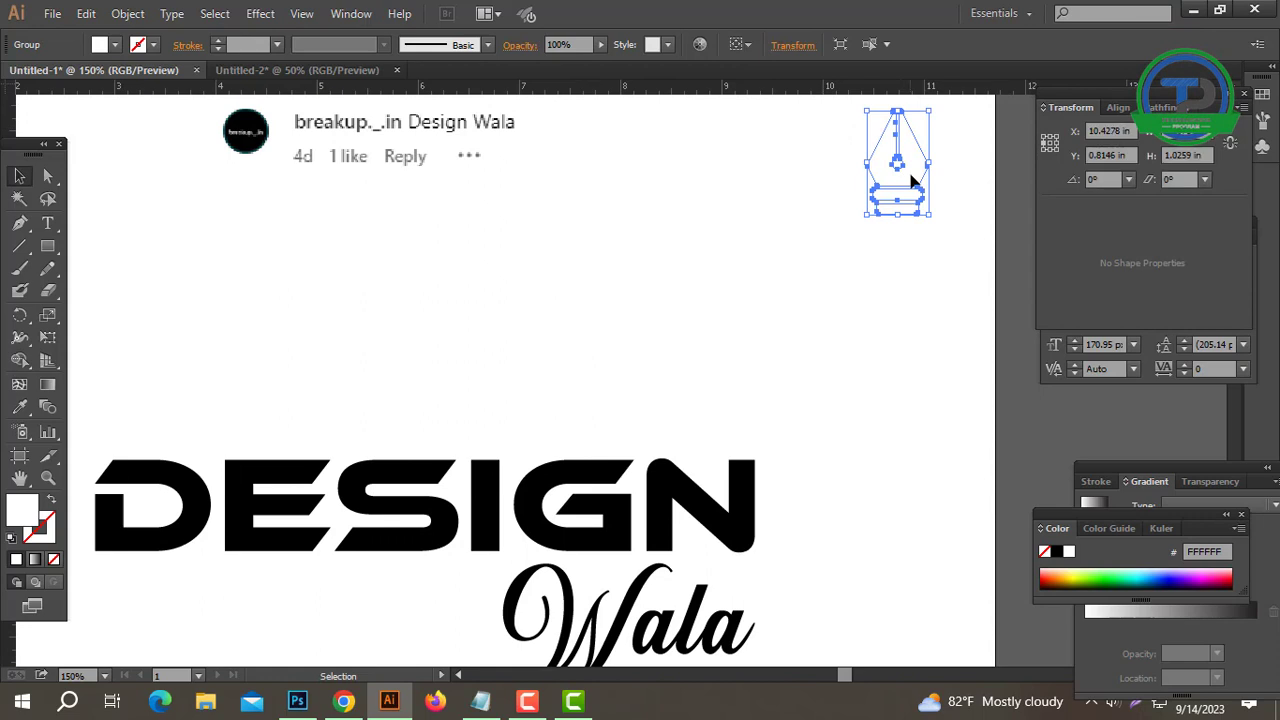
pyautogui.moveTo(488, 613); pyautogui.dragTo(486, 612)
# Step: Fill the pen nib with the black sampled from the lettering and rotate it 180° so its tip points down
pyautogui.hotkey('ctrl', '+')
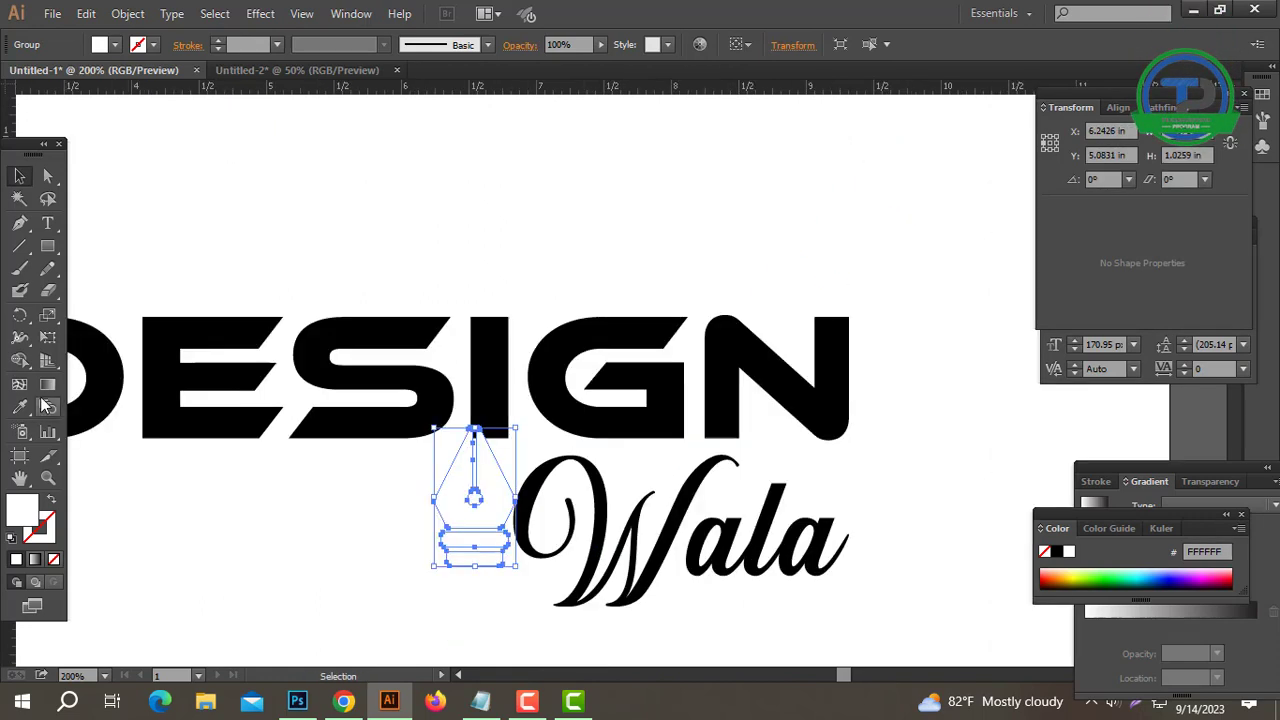
pyautogui.click(158, 375)
pyautogui.press('v')
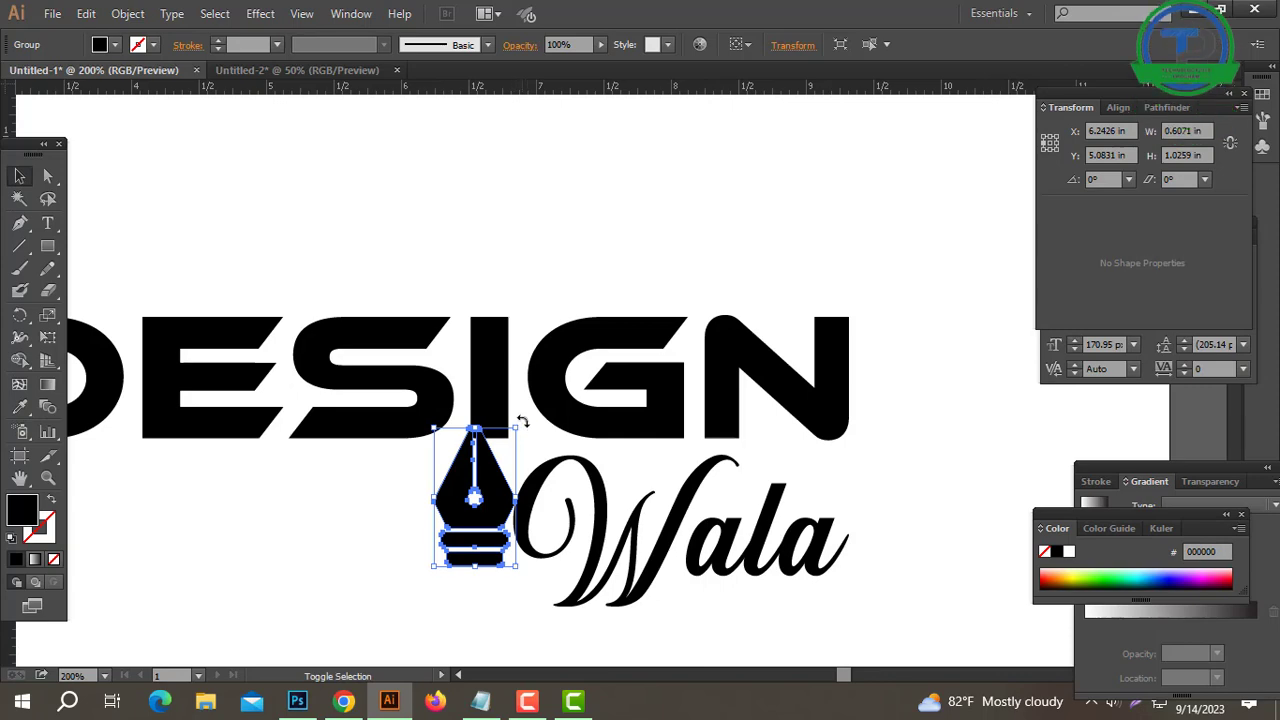
pyautogui.moveTo(528, 425); pyautogui.dragTo(371, 600)
# Step: Move Wala to the right to clear space and position the pen nib directly under the I
pyautogui.moveTo(603, 540); pyautogui.dragTo(703, 545)
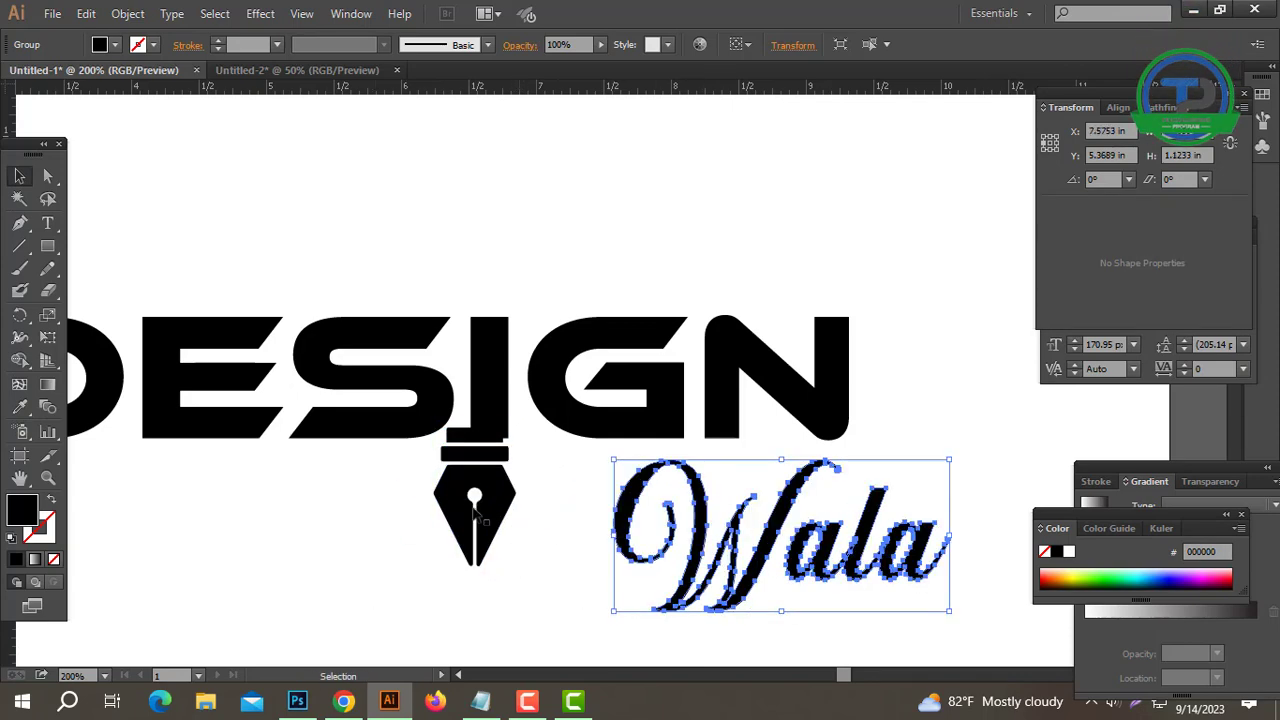
pyautogui.moveTo(465, 492); pyautogui.dragTo(495, 537)
pyautogui.moveTo(501, 523); pyautogui.dragTo(482, 490)
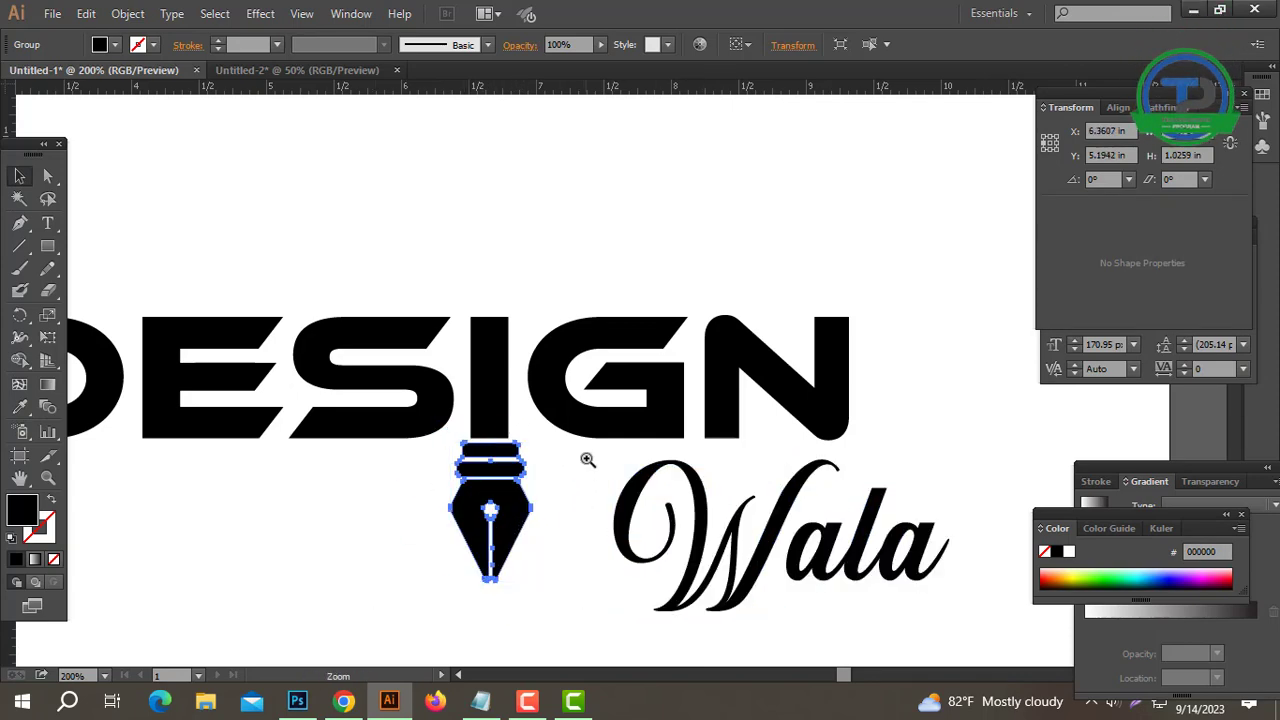
# Step: Scale the pen nib to about 0.7 in high so its top band fits the I's width, and set it on the letter's lower end
pyautogui.hotkey('ctrl', '+')
pyautogui.moveTo(477, 564); pyautogui.dragTo(477, 493)
pyautogui.click(574, 441)
pyautogui.keyDown('ctrl'); pyautogui.click(593, 384); pyautogui.keyUp('ctrl')
pyautogui.keyDown('ctrl'); pyautogui.click(593, 384); pyautogui.keyUp('ctrl')
pyautogui.moveTo(522, 388); pyautogui.dragTo(482, 369)
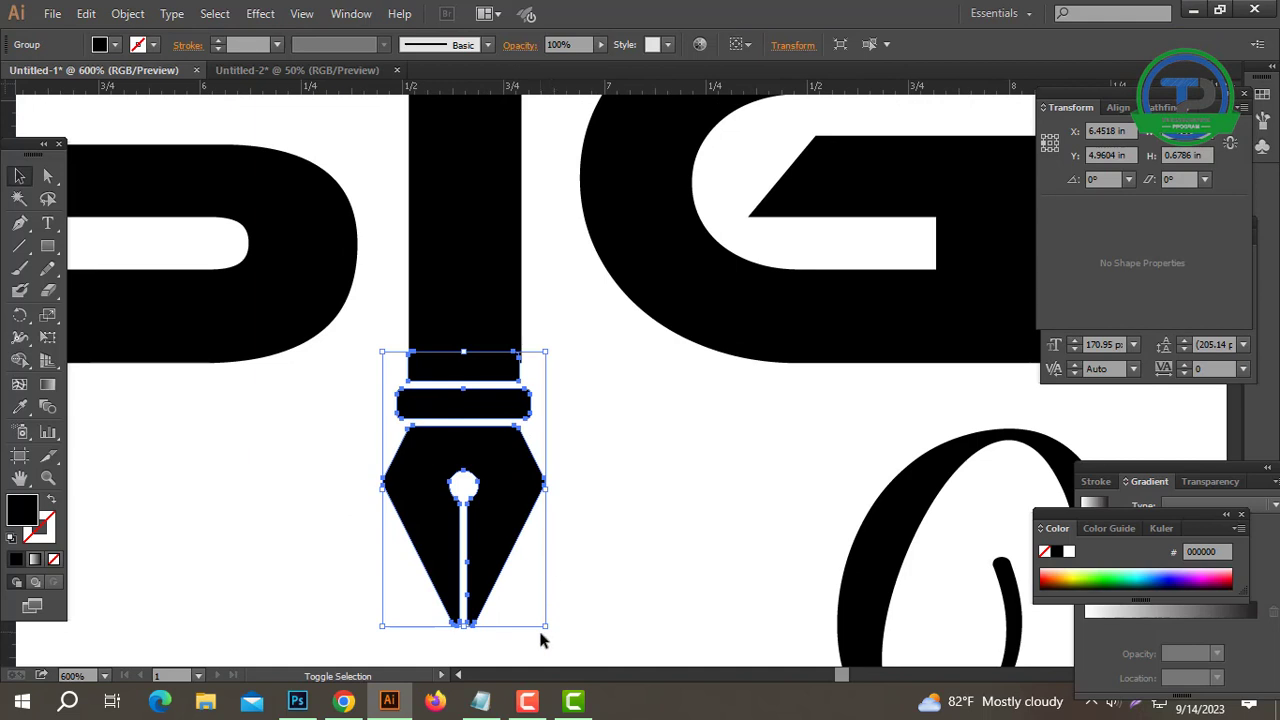
pyautogui.moveTo(547, 632); pyautogui.dragTo(560, 640)
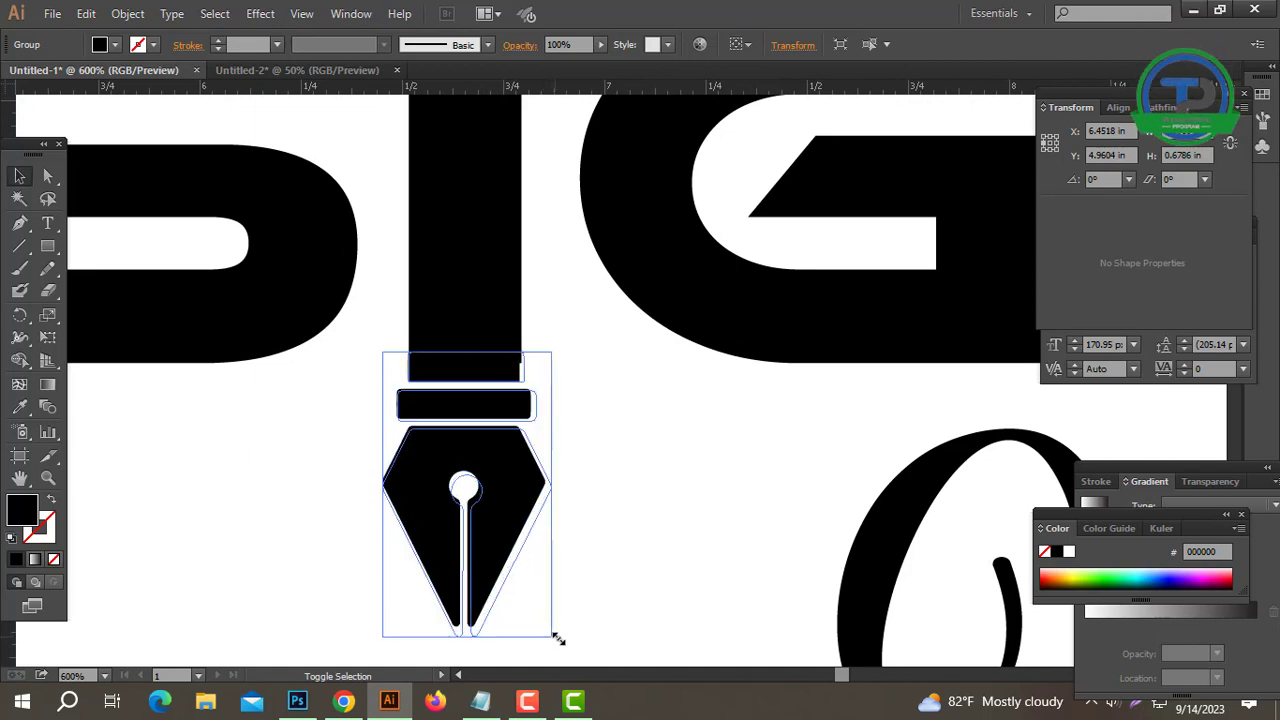
pyautogui.click(689, 543)
pyautogui.moveTo(388, 455); pyautogui.dragTo(388, 455)
# Step: Ungroup the DESIGN letters and align the I and the pen nib to each other by their horizontal centers
pyautogui.click(571, 289)
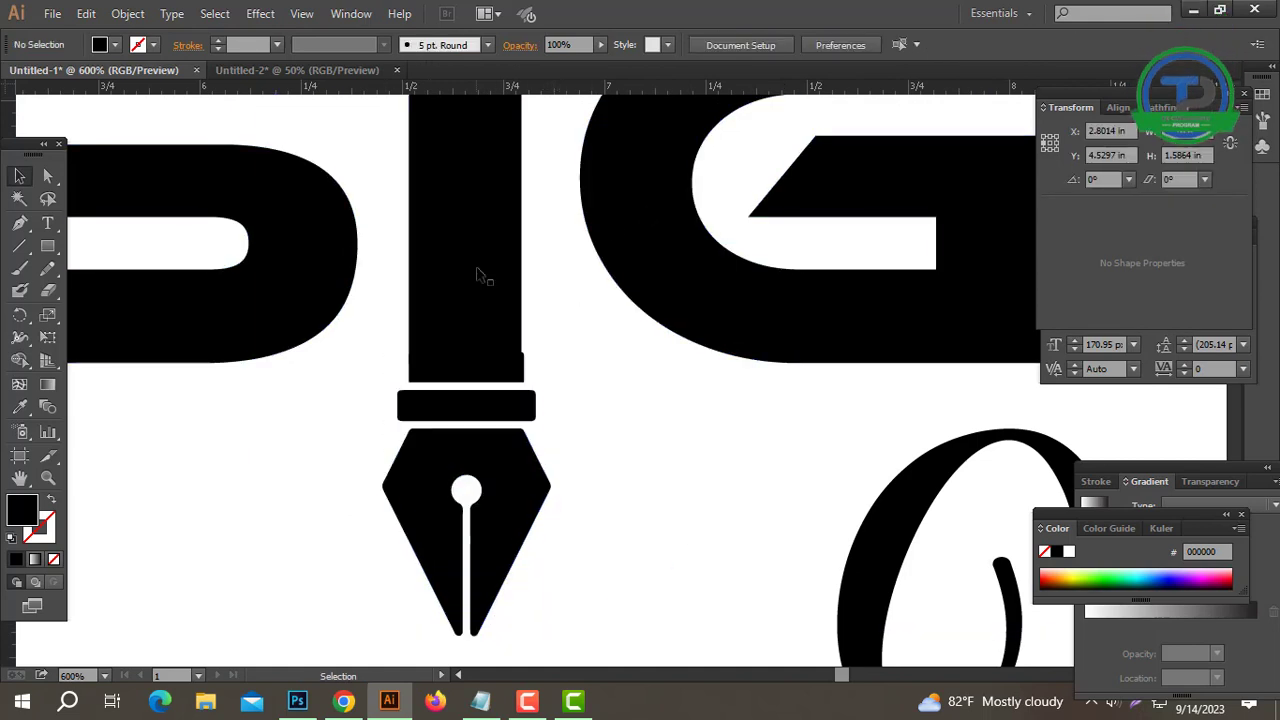
pyautogui.rightClick(476, 258)
pyautogui.click(557, 373)
pyautogui.moveTo(563, 317); pyautogui.dragTo(374, 443)
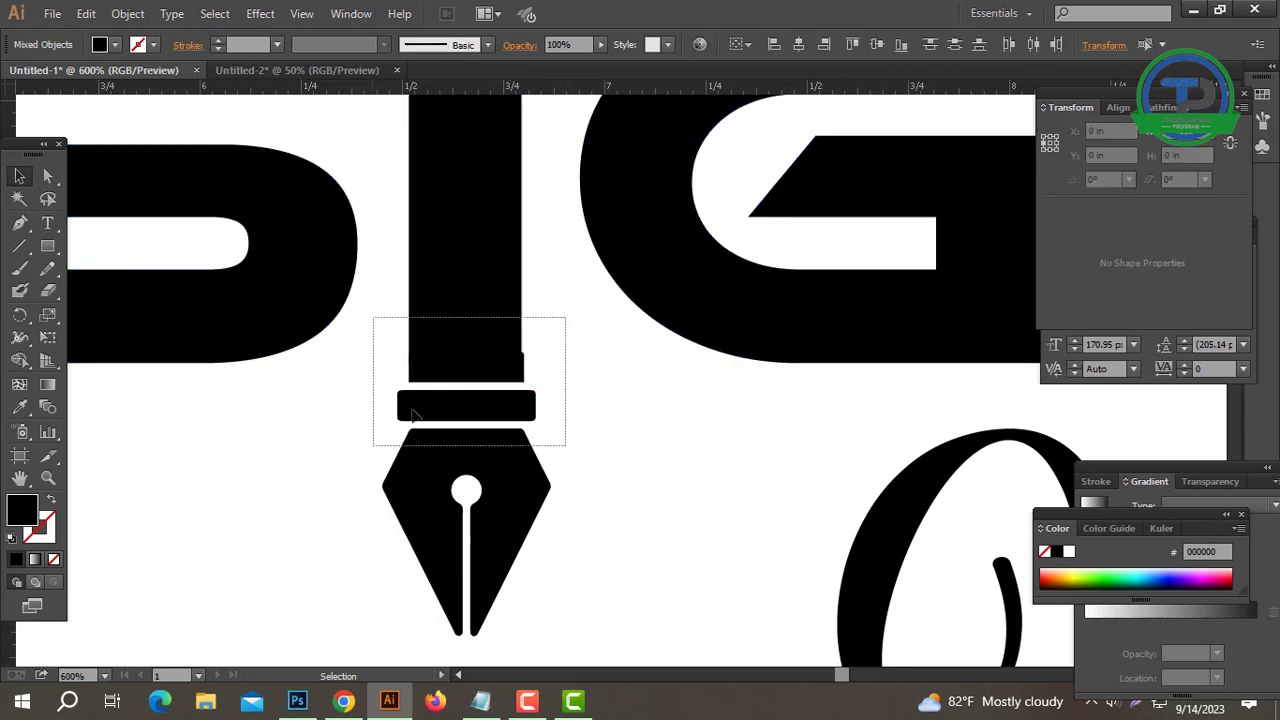
pyautogui.click(804, 42)
pyautogui.click(650, 430)
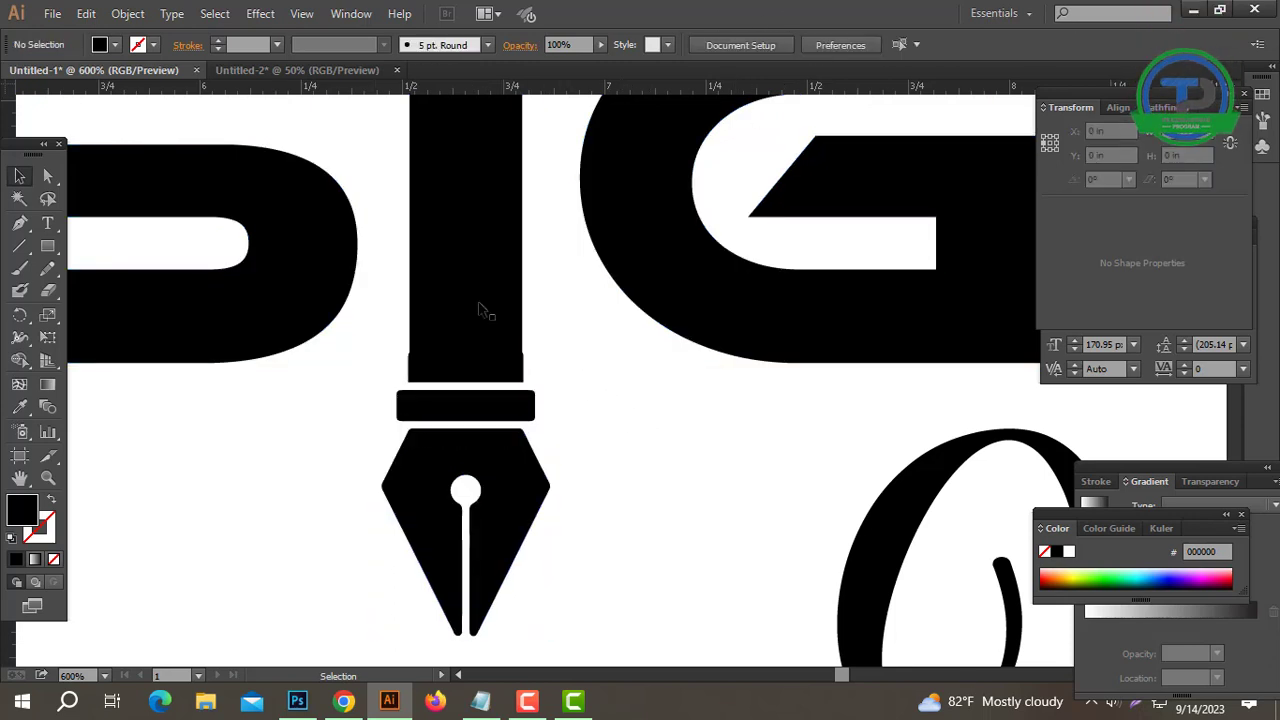
# Step: Ungroup the pen nib and delete its top band, which overlaps the lower end of the I
pyautogui.click(480, 309)
pyautogui.click(622, 423)
pyautogui.hotkey('ctrl', '+')
pyautogui.hotkey('ctrl', '+')
pyautogui.click(565, 423)
pyautogui.rightClick(572, 426)
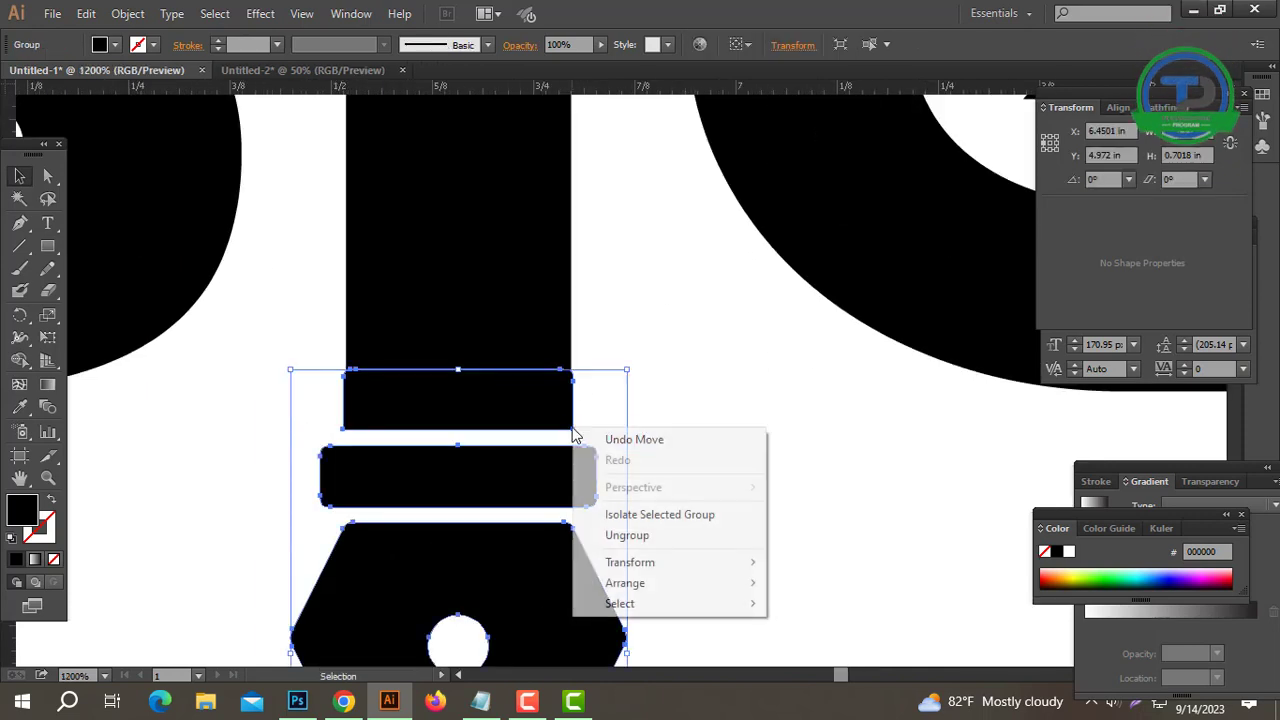
pyautogui.click(612, 534)
pyautogui.click(605, 455)
pyautogui.click(574, 422)
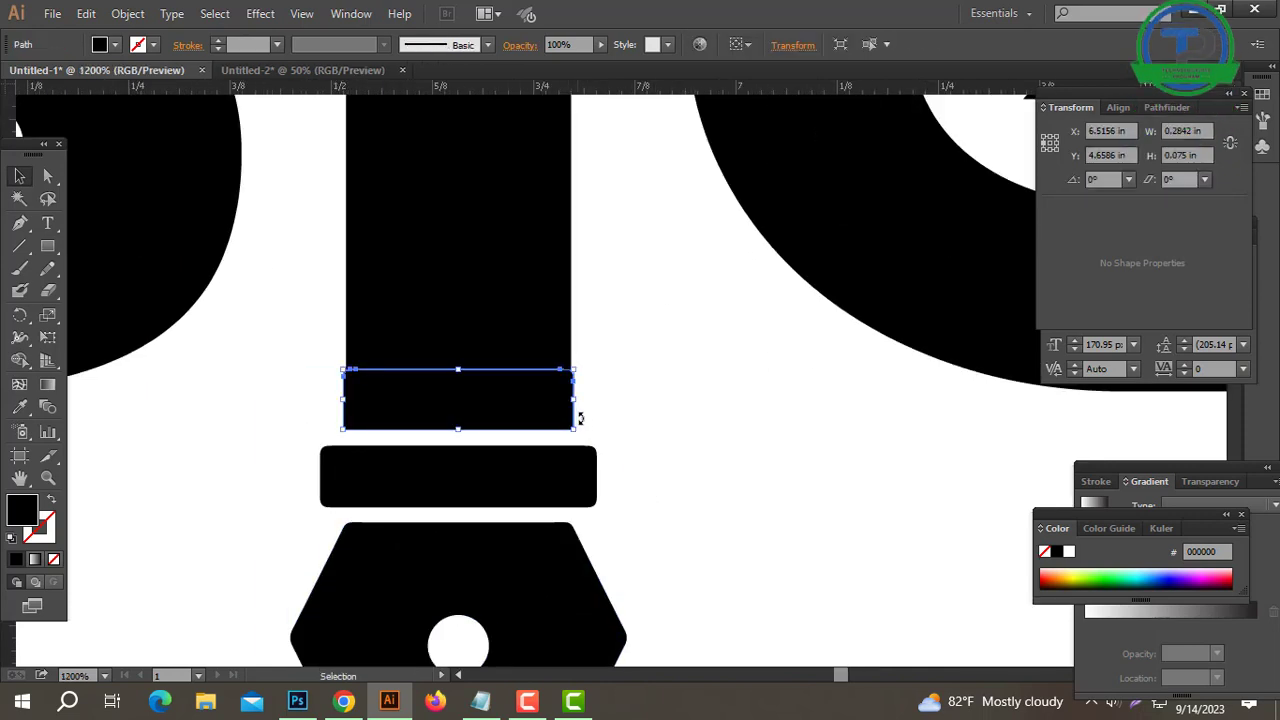
pyautogui.press('Delete')
# Step: Stretch the I downward so its lower edge ends just above the nib's remaining band
pyautogui.click(462, 400)
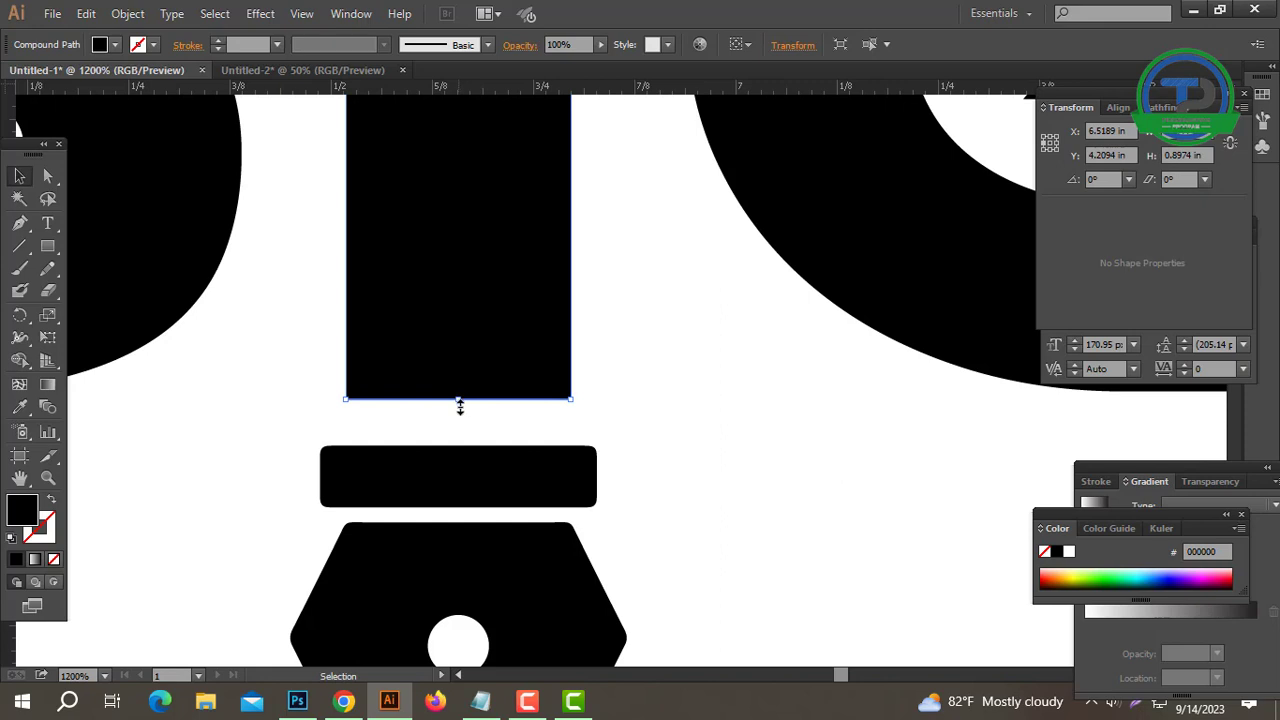
pyautogui.moveTo(459, 424); pyautogui.dragTo(459, 424)
pyautogui.click(691, 428)
# Step: Group the I with the pen-nib pieces below it
pyautogui.keyDown('ctrl'); pyautogui.keyDown('alt'); pyautogui.click(671, 403); pyautogui.keyUp('alt'); pyautogui.keyUp('ctrl')
pyautogui.keyDown('ctrl'); pyautogui.keyDown('alt'); pyautogui.click(671, 403); pyautogui.keyUp('alt'); pyautogui.keyUp('ctrl')
pyautogui.keyDown('ctrl'); pyautogui.keyDown('alt'); pyautogui.click(671, 403); pyautogui.keyUp('alt'); pyautogui.keyUp('ctrl')
pyautogui.keyDown('ctrl'); pyautogui.keyDown('alt'); pyautogui.click(671, 403); pyautogui.keyUp('alt'); pyautogui.keyUp('ctrl')
pyautogui.keyDown('ctrl'); pyautogui.keyDown('alt'); pyautogui.click(670, 403); pyautogui.keyUp('alt'); pyautogui.keyUp('ctrl')
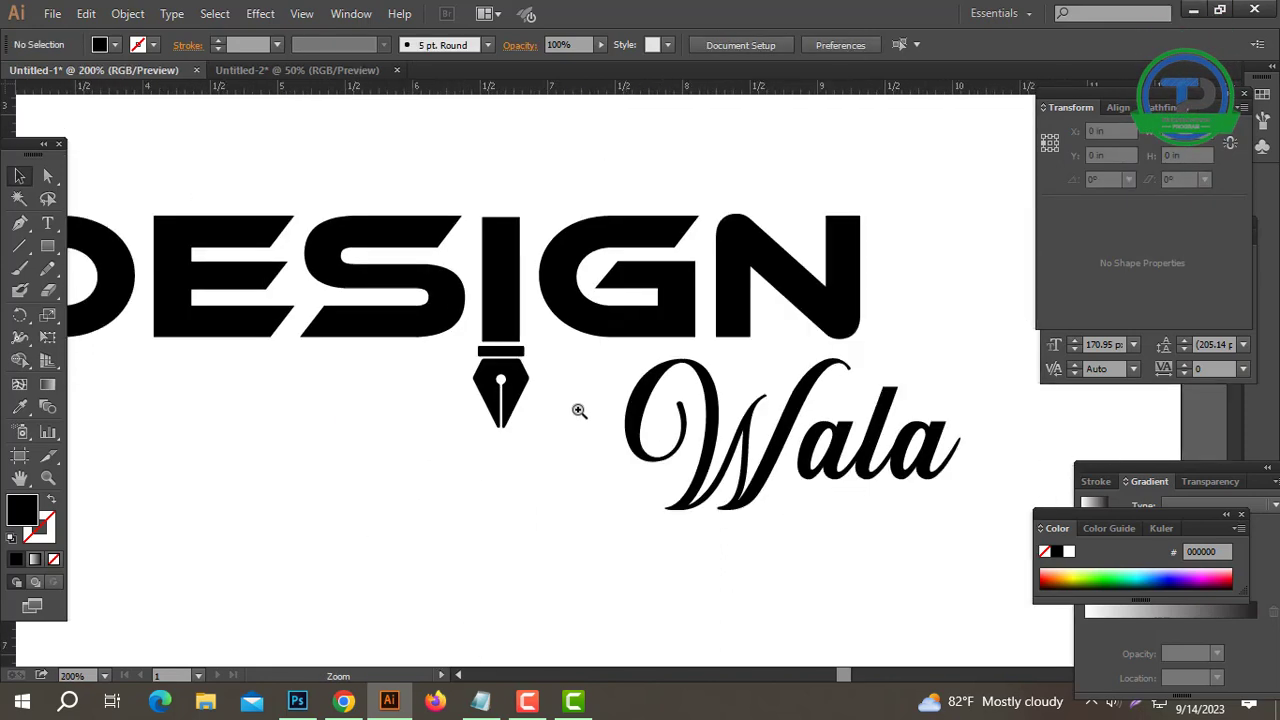
pyautogui.moveTo(545, 418); pyautogui.dragTo(535, 504)
pyautogui.moveTo(487, 400); pyautogui.dragTo(485, 398)
pyautogui.hotkey('ctrl', 'g')
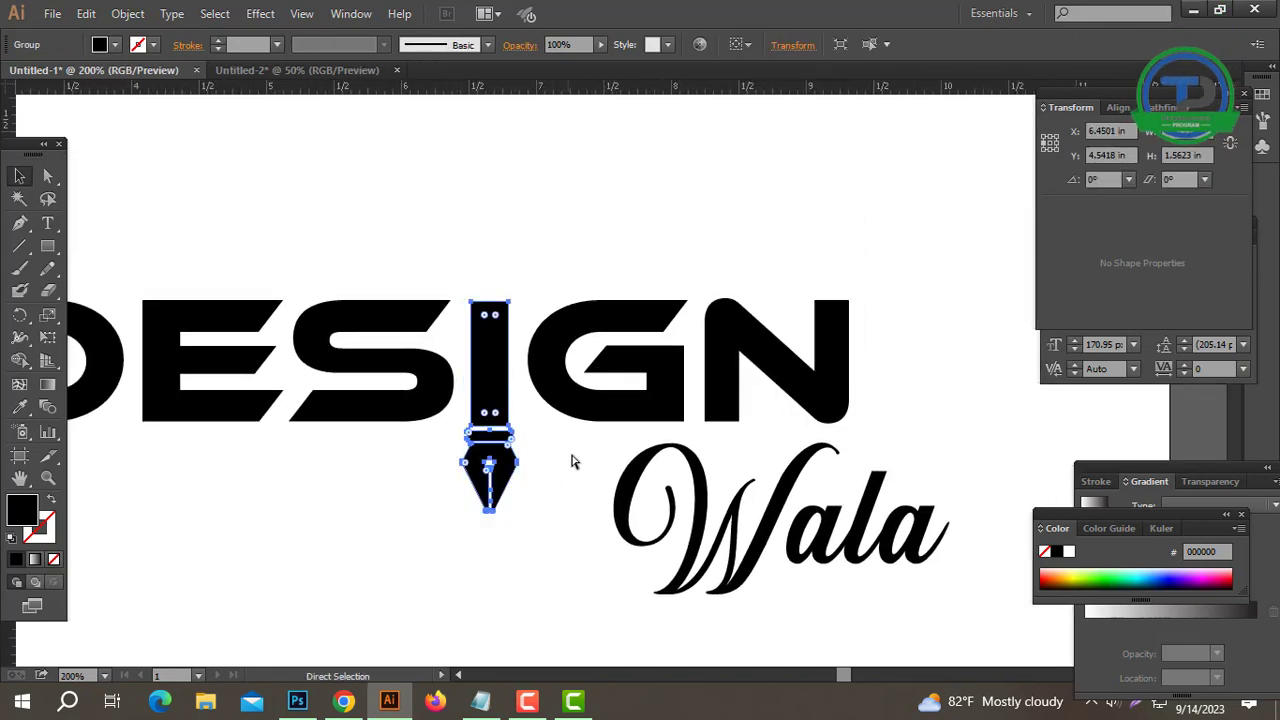
# Step: Scale down the script Wala and place it beneath the G and N, beside the pen nib
pyautogui.click(574, 462)
pyautogui.keyDown('ctrl'); pyautogui.keyDown('alt'); pyautogui.click(740, 491); pyautogui.keyUp('alt'); pyautogui.keyUp('ctrl')
pyautogui.moveTo(670, 443); pyautogui.dragTo(690, 461)
pyautogui.moveTo(747, 424); pyautogui.dragTo(714, 414)
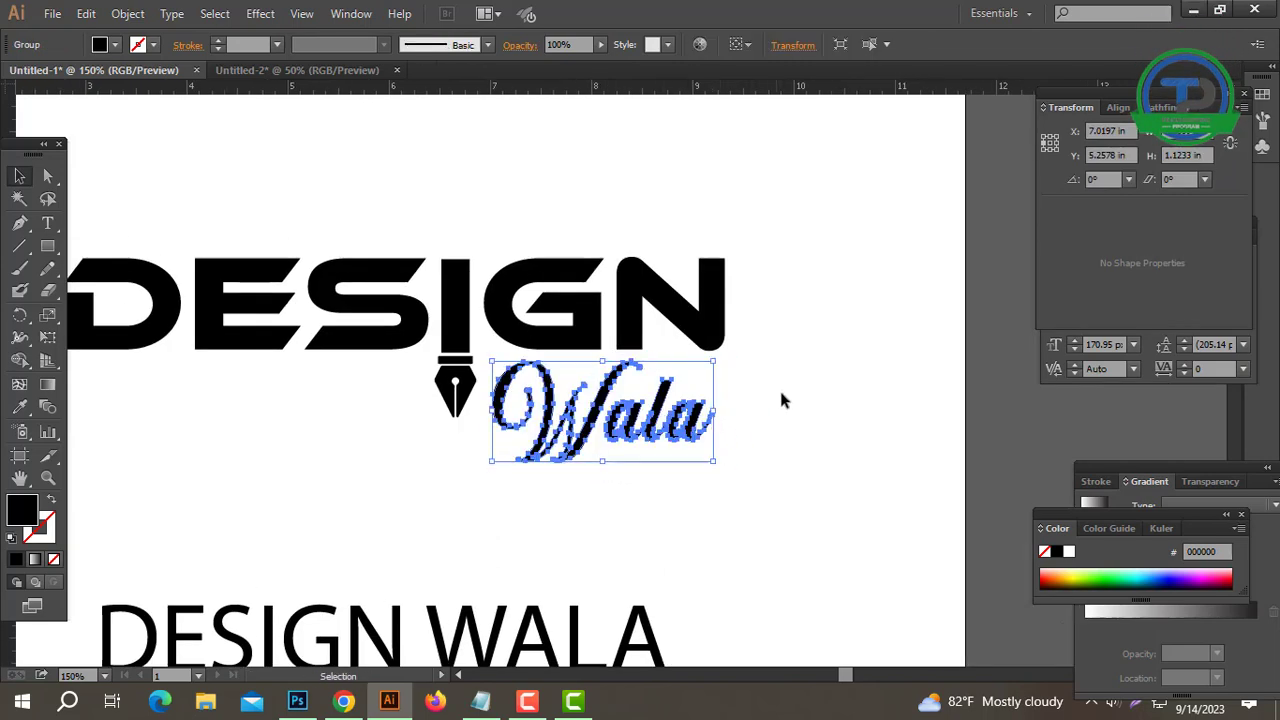
# Step: Align the right edge of Wala with the right edge of the letter N
pyautogui.moveTo(783, 237)
pyautogui.mouseDown()
pyautogui.moveTo(537, 492)
pyautogui.moveTo(657, 491)
pyautogui.mouseUp()
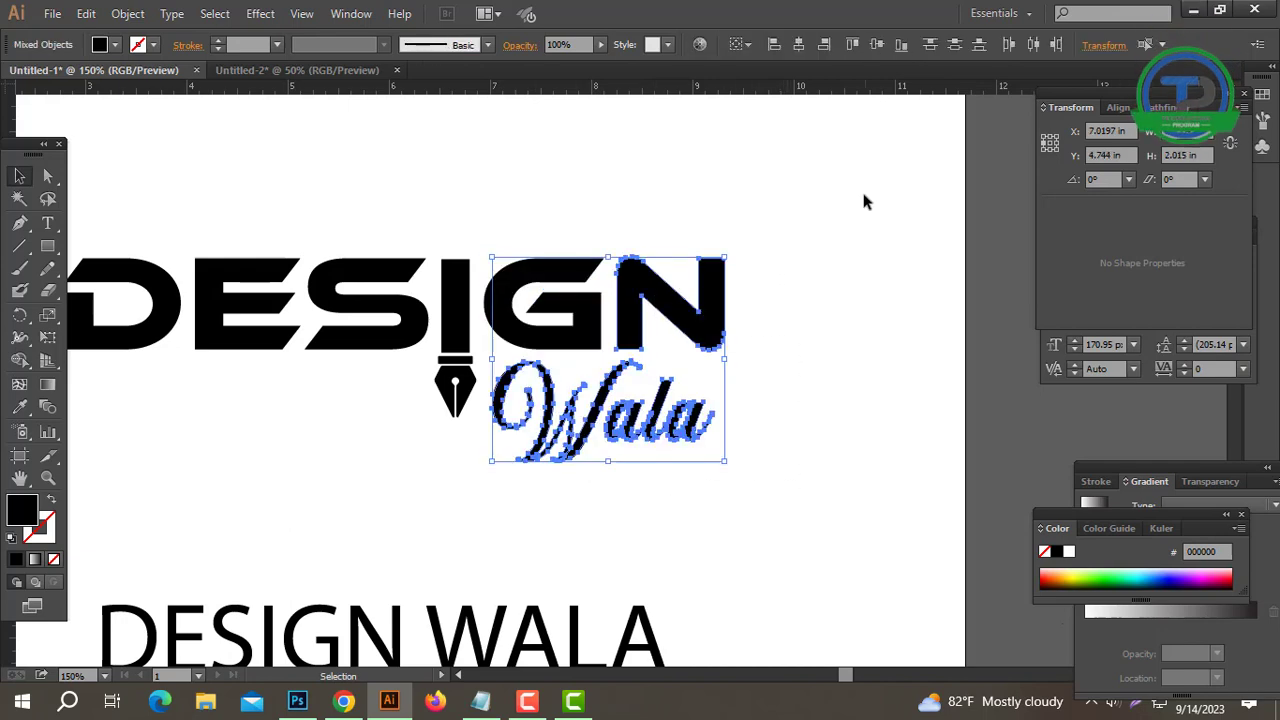
pyautogui.click(824, 44)
pyautogui.click(868, 262)
pyautogui.click(568, 420)
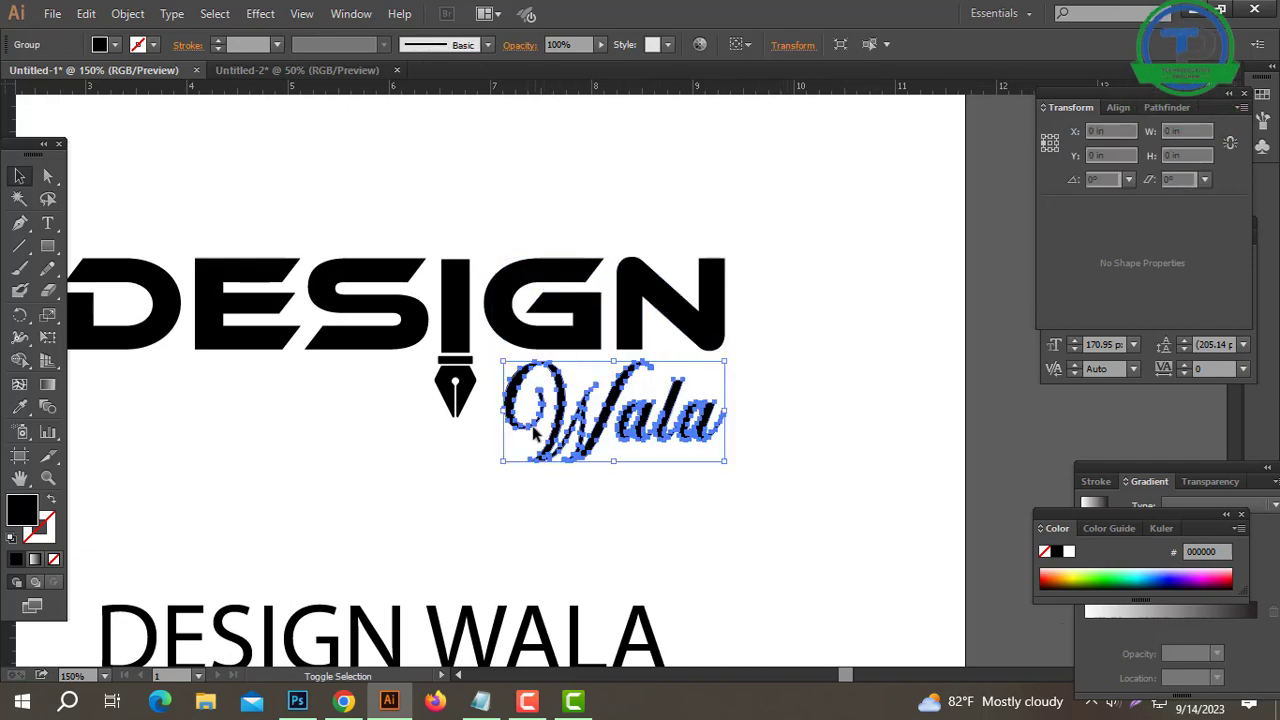
pyautogui.click(477, 490)
# Step: Stretch the I upward so its upper end extends well above the other DESIGN letters
pyautogui.moveTo(499, 438); pyautogui.dragTo(765, 413)
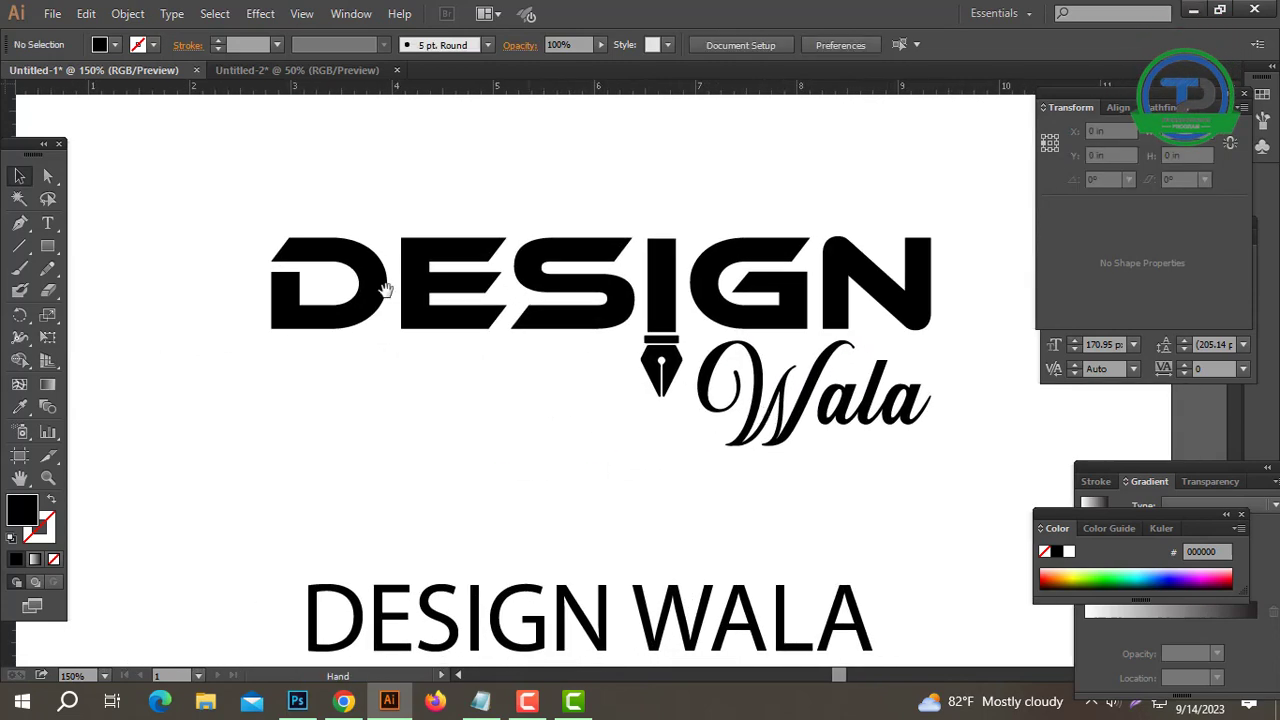
pyautogui.moveTo(384, 290); pyautogui.dragTo(311, 315)
pyautogui.press('a')
pyautogui.click(603, 265)
pyautogui.moveTo(613, 205); pyautogui.dragTo(613, 203)
pyautogui.press('v')
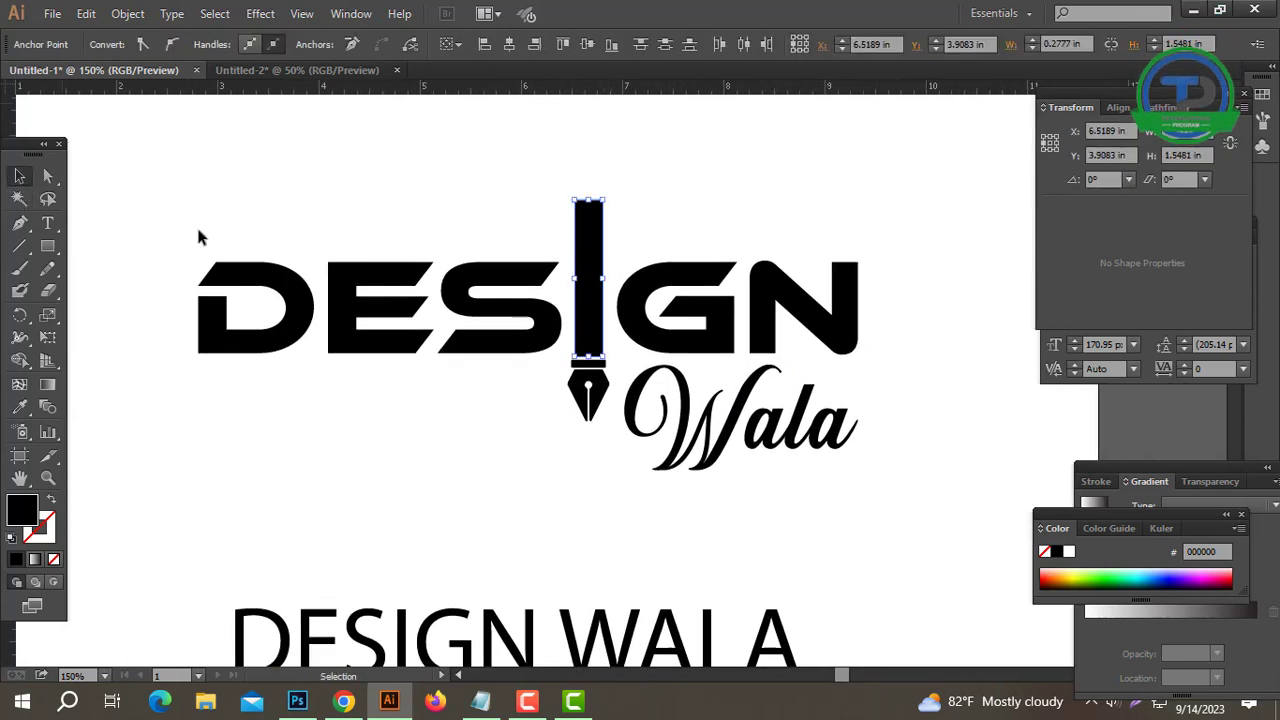
# Step: Move the lengthened I and nib group down and align its top edge with the top of the S
pyautogui.click(594, 299)
pyautogui.click(598, 455)
pyautogui.moveTo(595, 339); pyautogui.dragTo(595, 471)
pyautogui.moveTo(588, 246); pyautogui.dragTo(545, 368)
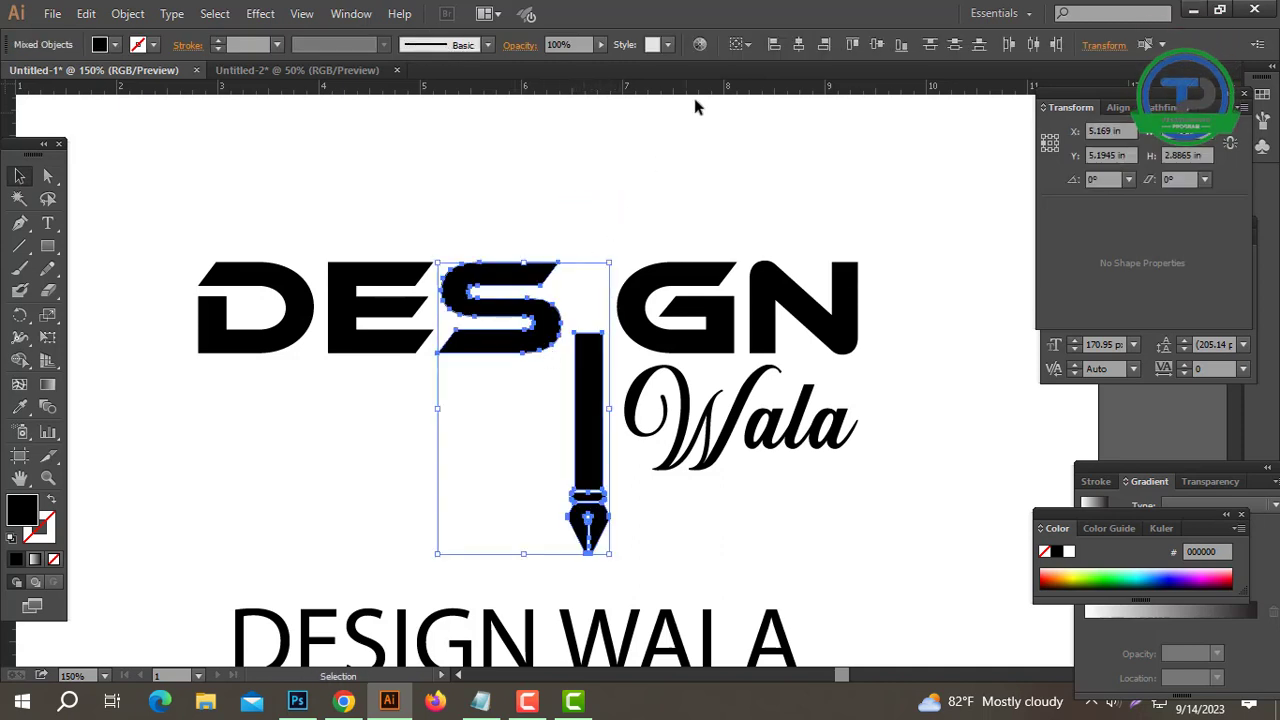
pyautogui.click(851, 45)
pyautogui.click(754, 470)
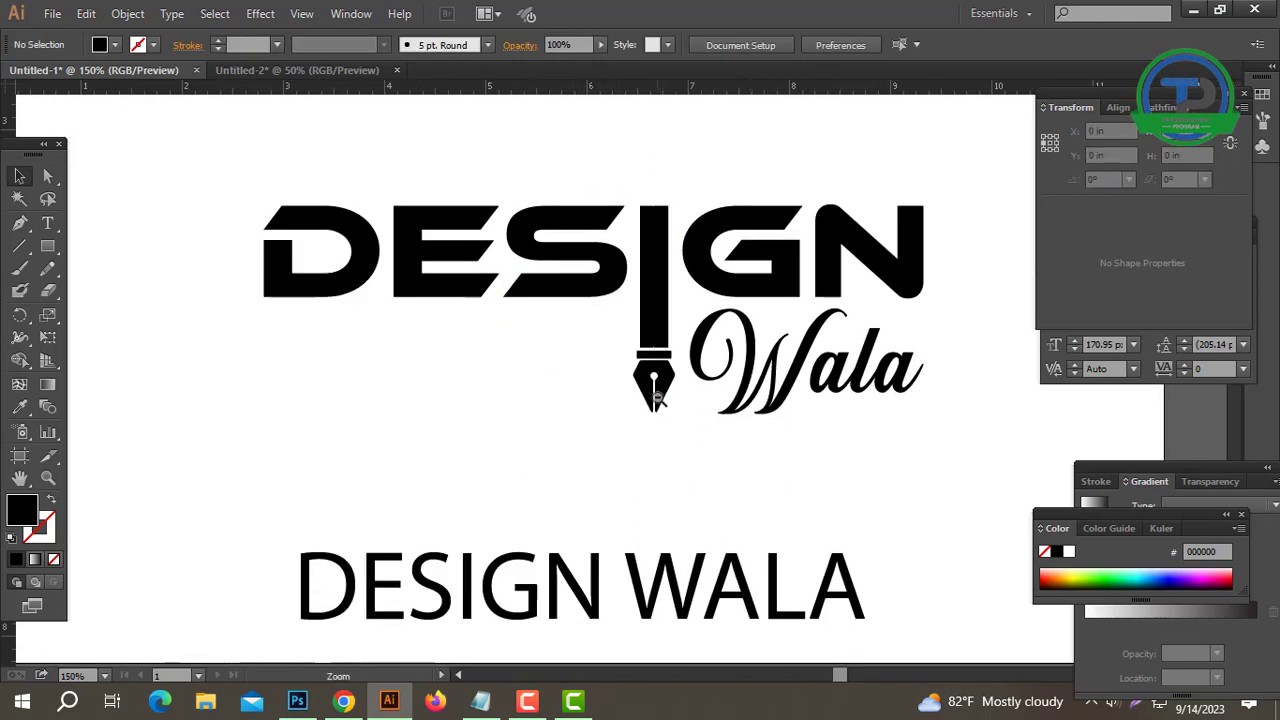
pyautogui.keyDown('ctrl'); pyautogui.keyDown('alt'); pyautogui.click(658, 398); pyautogui.keyUp('alt'); pyautogui.keyUp('ctrl')
pyautogui.moveTo(670, 403); pyautogui.dragTo(665, 433)
pyautogui.moveTo(804, 453); pyautogui.dragTo(185, 251)
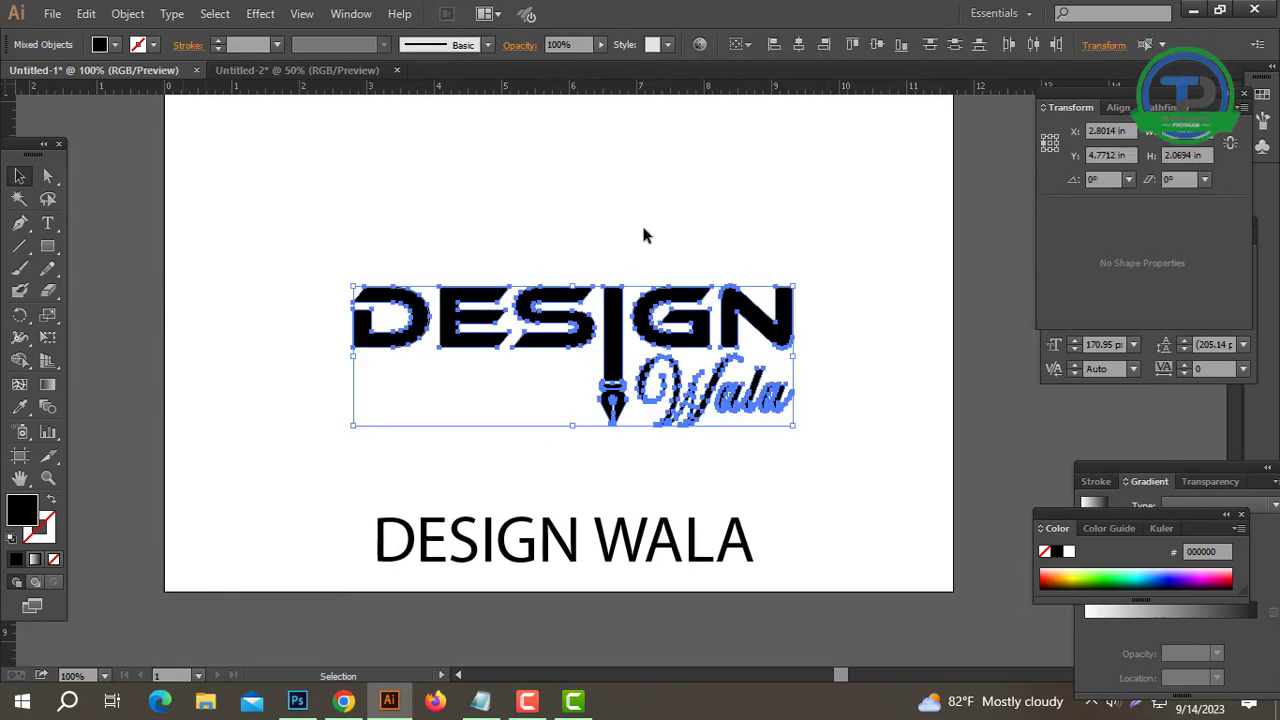
pyautogui.click(440, 405)
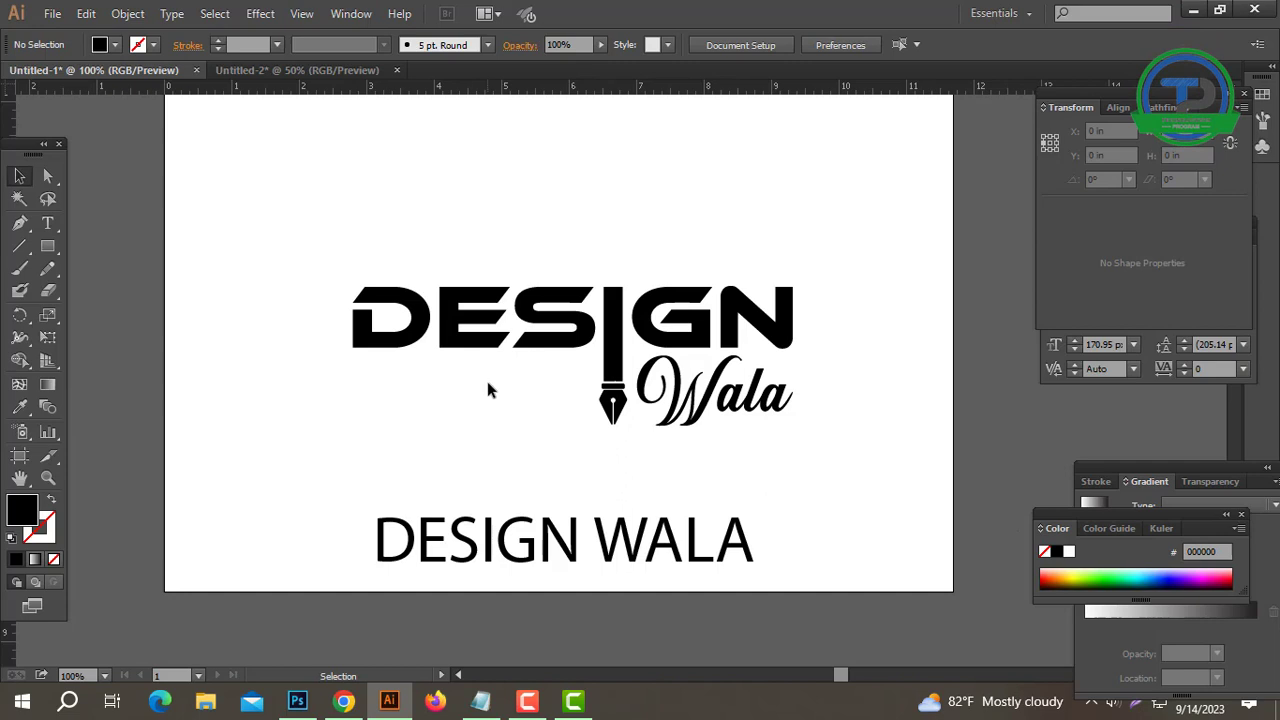
# Step: Draw a straight horizontal line about 3.4 in long beneath the letters DES with the Pen tool, with a black stroke and no fill
pyautogui.keyDown('ctrl'); pyautogui.click(600, 366); pyautogui.keyUp('ctrl')
pyautogui.moveTo(600, 366)
pyautogui.mouseDown()
pyautogui.moveTo(618, 360)
pyautogui.moveTo(607, 361)
pyautogui.mouseUp()
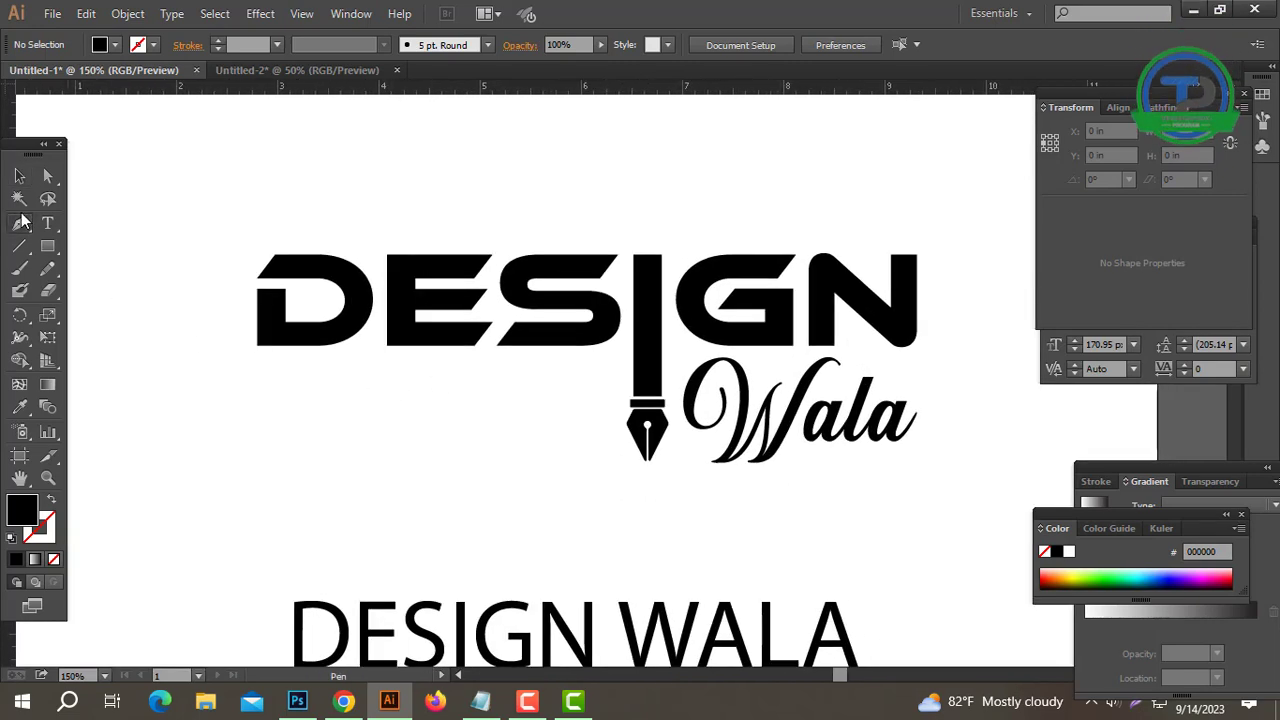
pyautogui.moveTo(19, 223); pyautogui.dragTo(95, 217)
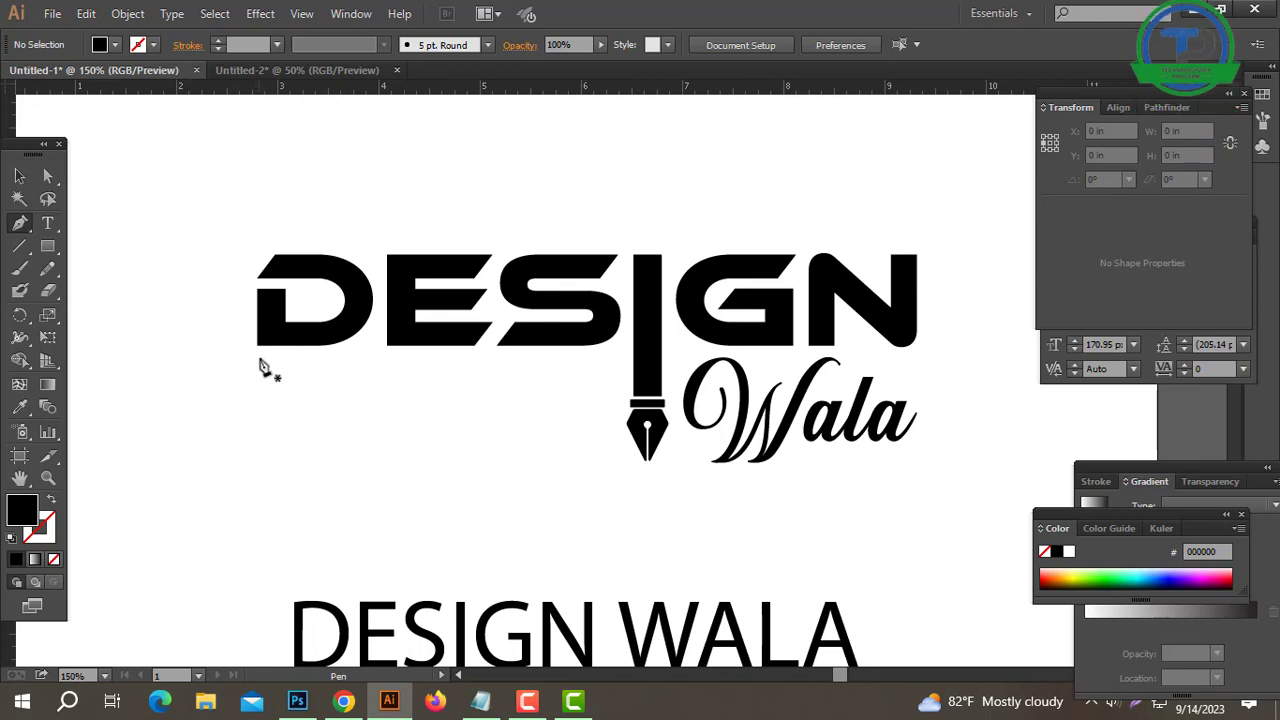
pyautogui.moveTo(255, 357); pyautogui.dragTo(560, 390)
pyautogui.keyDown('shift'); pyautogui.click(602, 384); pyautogui.keyUp('shift')
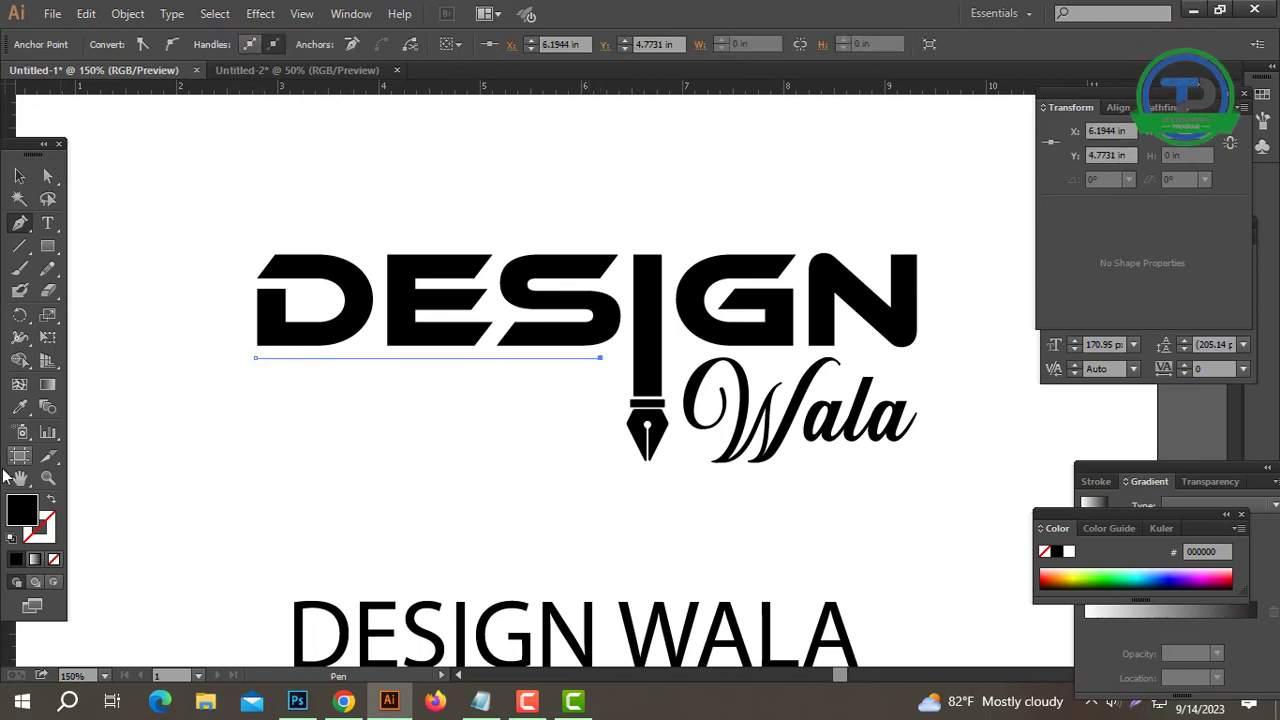
pyautogui.click(48, 502)
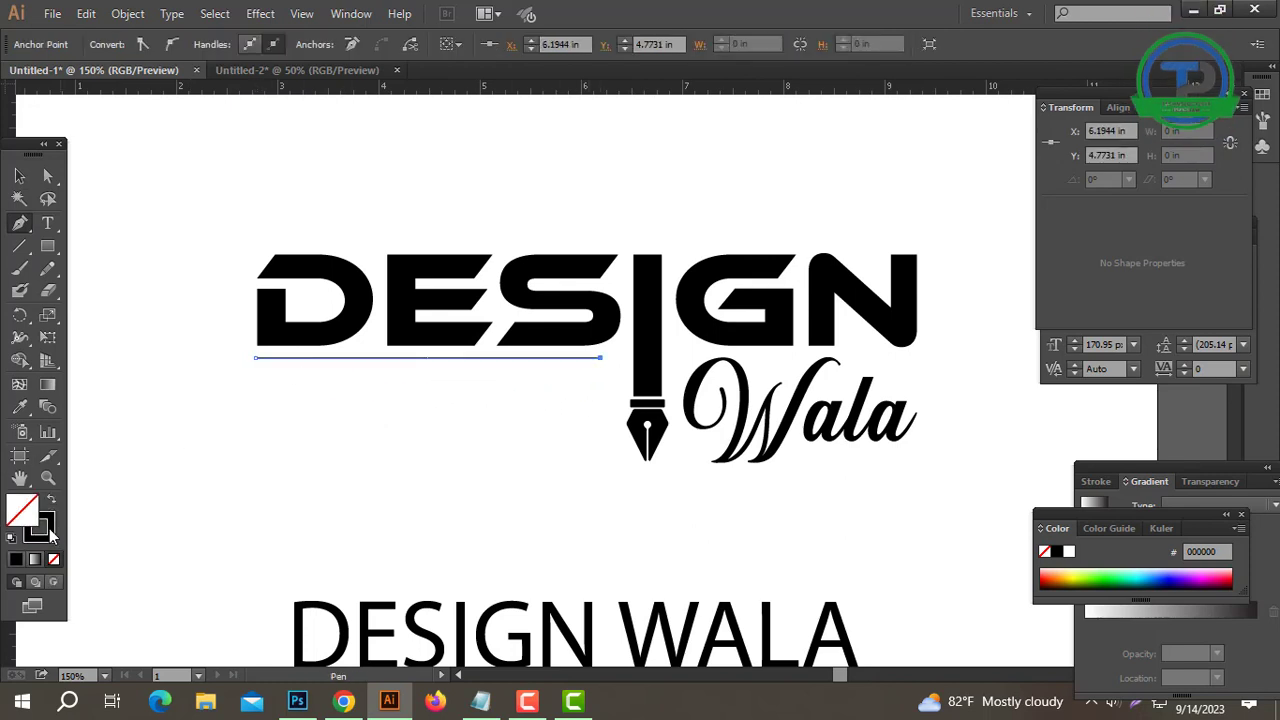
pyautogui.click(362, 468)
# Step: Give the line a 3 px stroke with the triangular width profile tapering to the right, and duplicate it just below
pyautogui.click(380, 358)
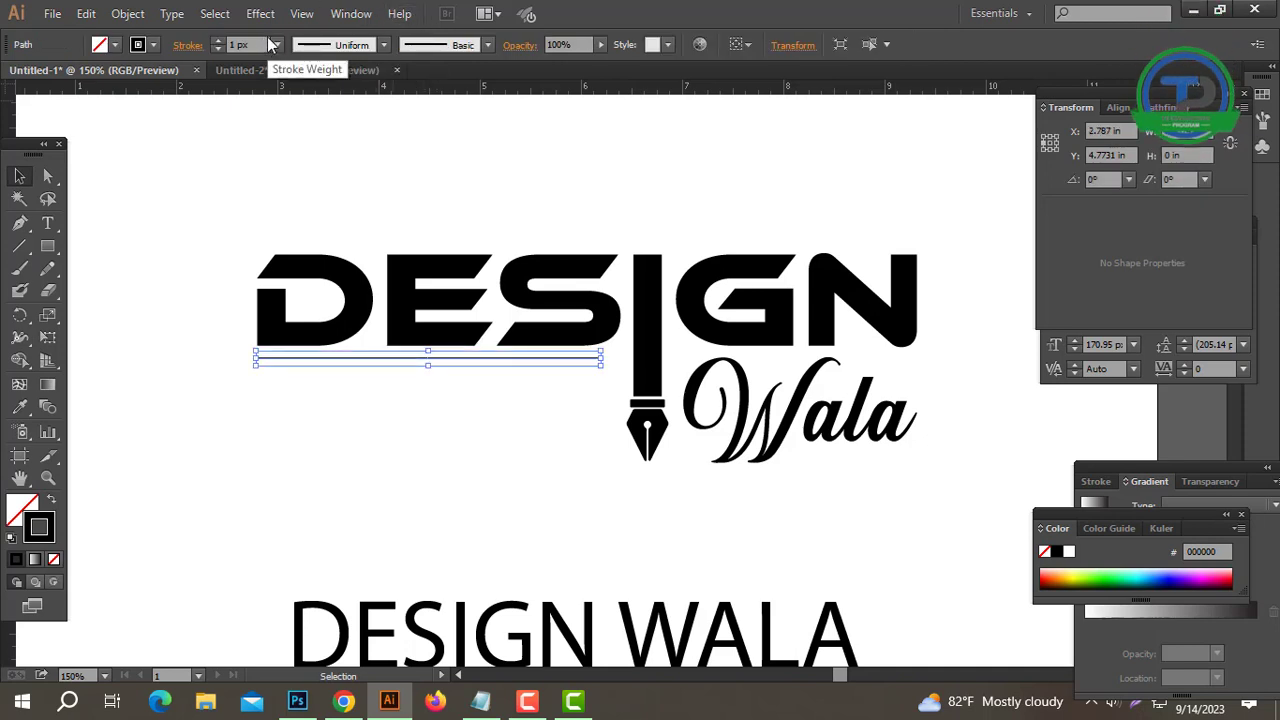
pyautogui.click(386, 50)
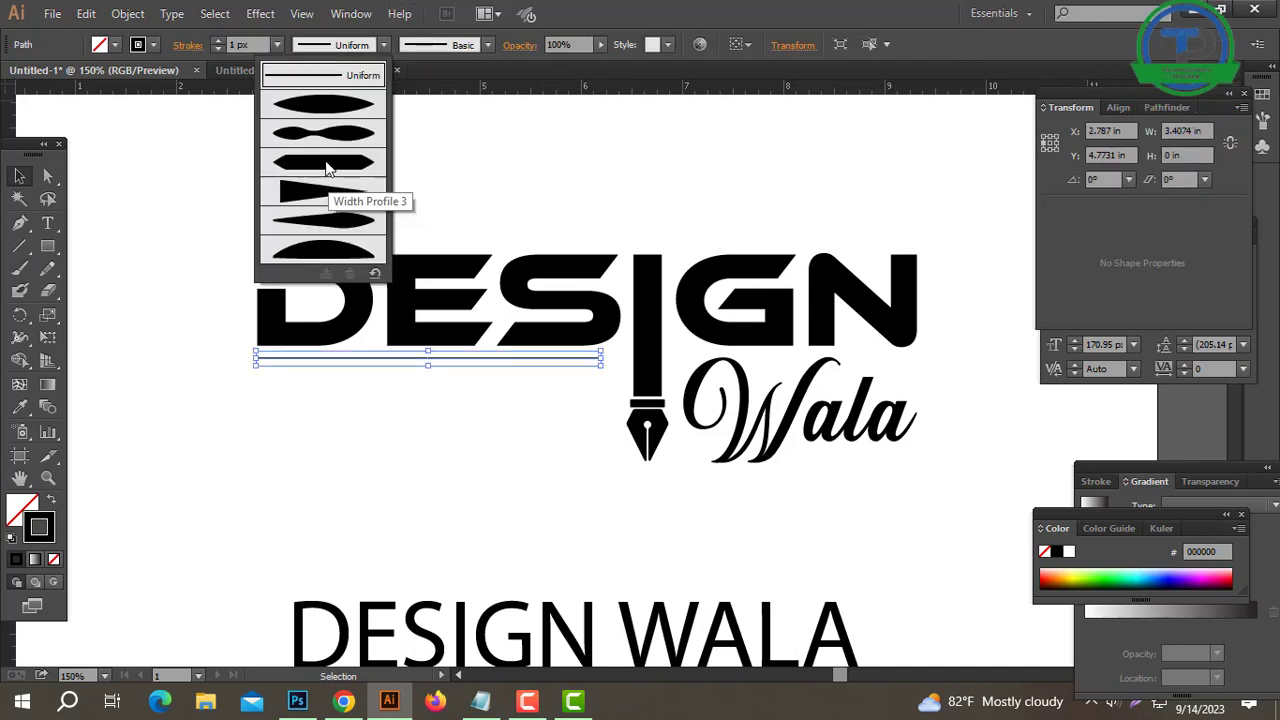
pyautogui.click(318, 188)
pyautogui.click(216, 41)
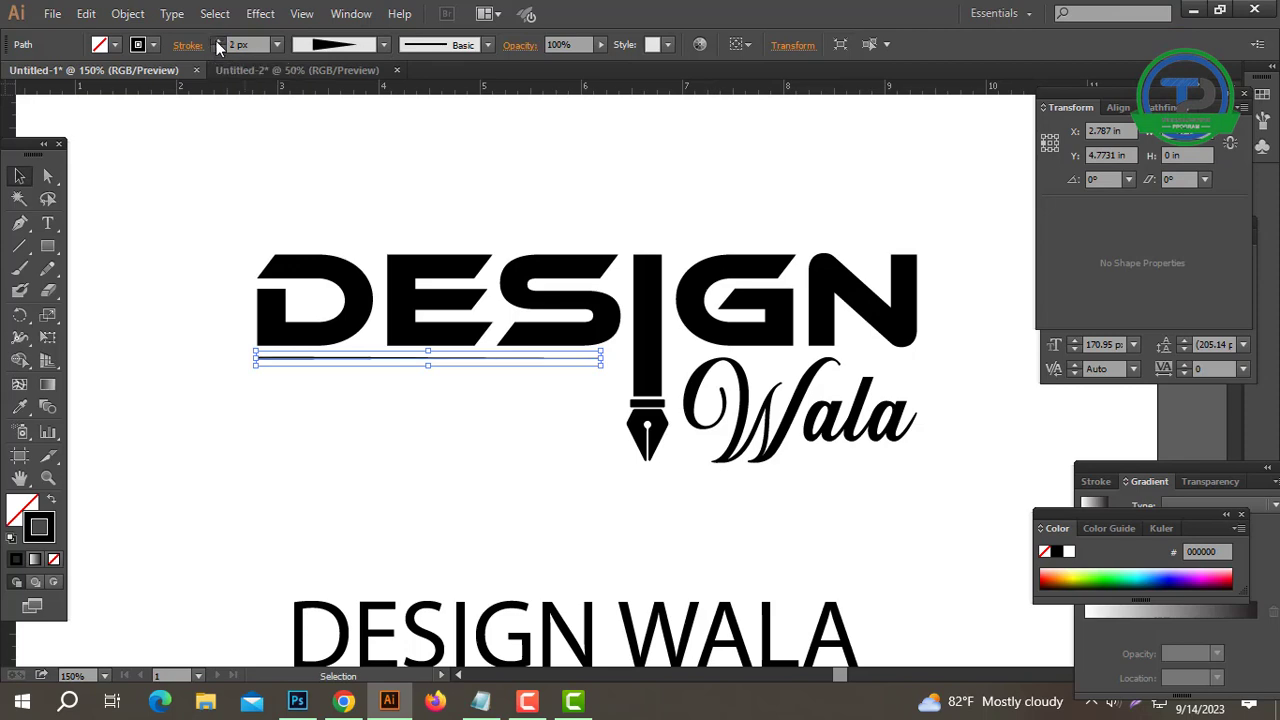
pyautogui.click(416, 408)
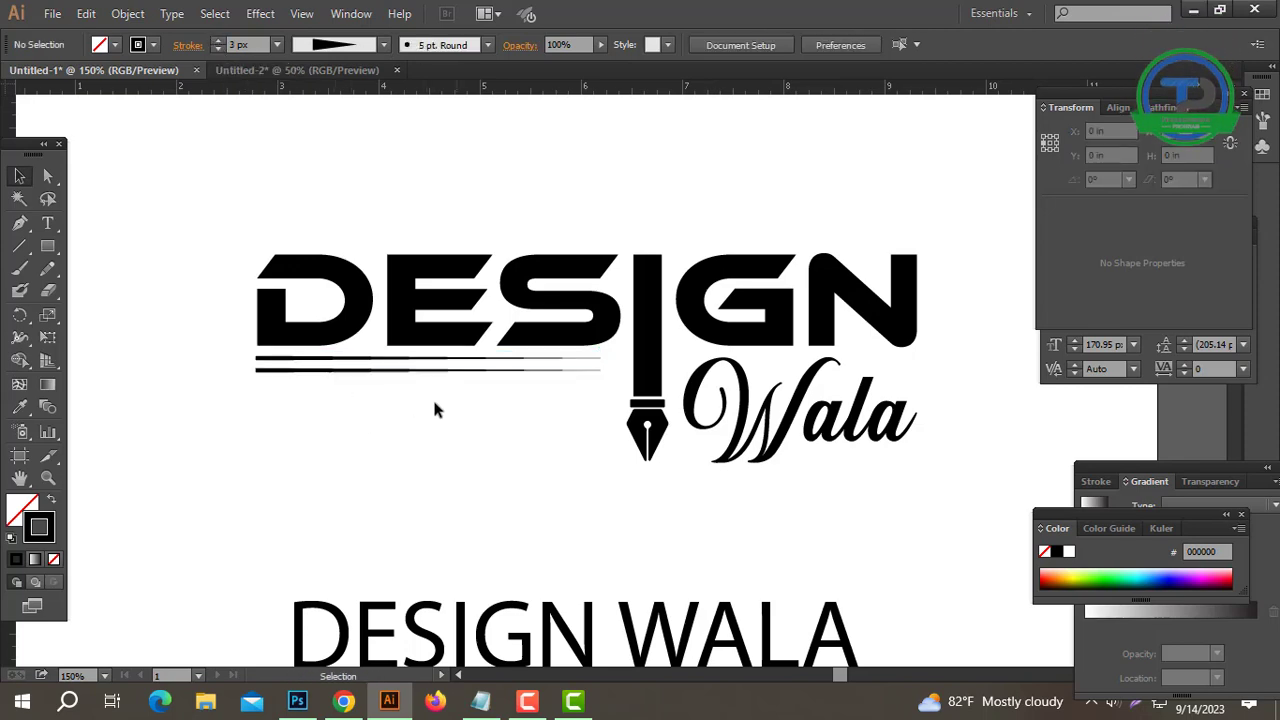
# Step: Expand the appearance of both tapered lines into filled shapes
pyautogui.moveTo(460, 420); pyautogui.dragTo(363, 363)
pyautogui.click(128, 13)
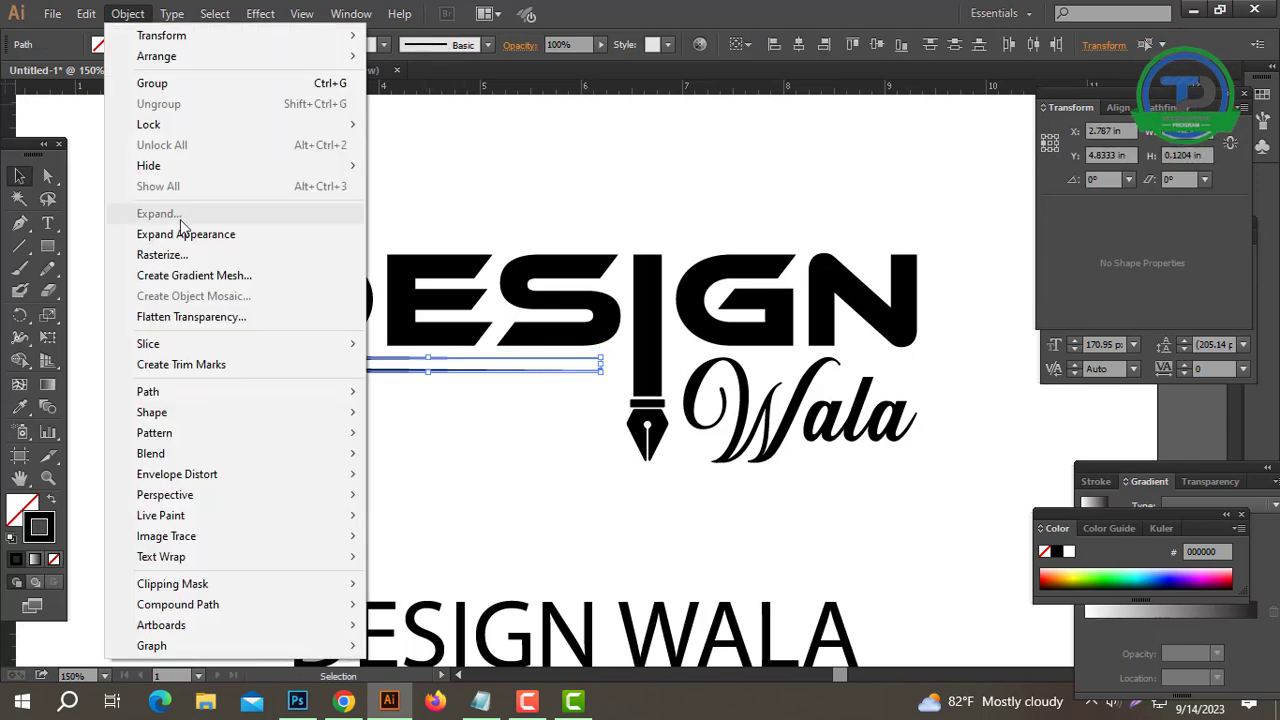
pyautogui.click(170, 236)
pyautogui.click(397, 399)
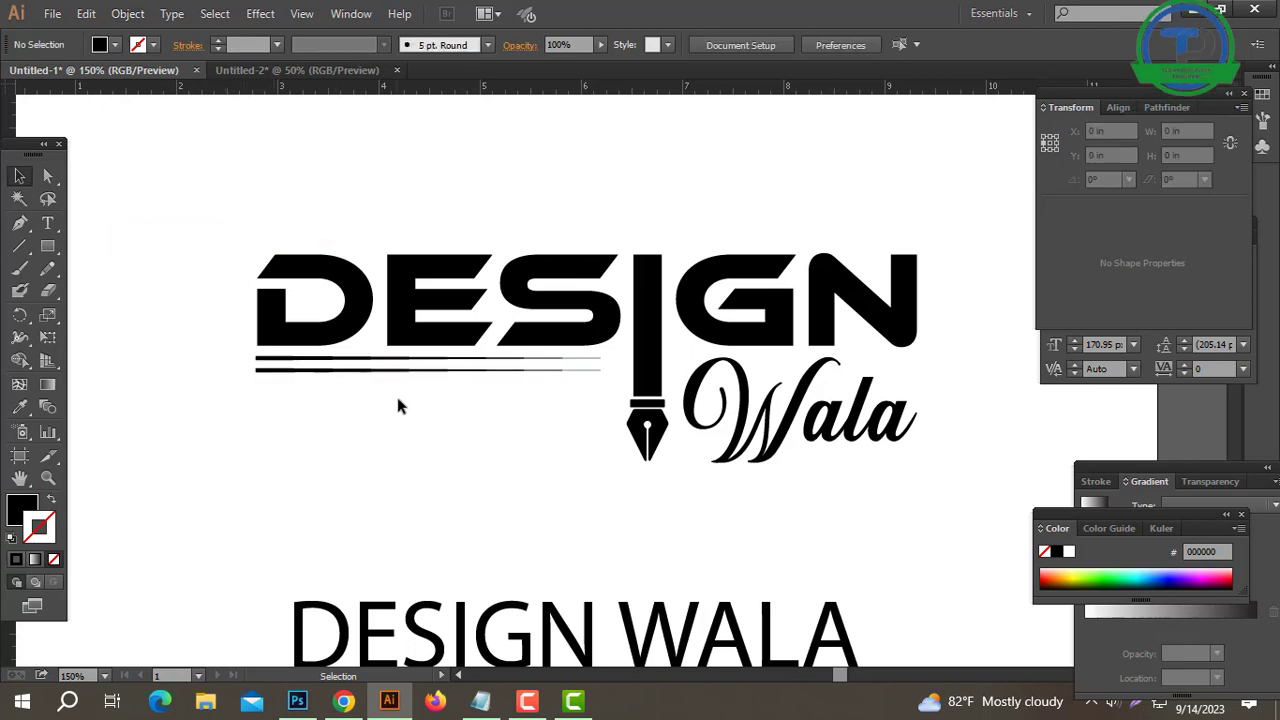
# Step: Make a flipped copy of the two lines, tapering to the left, and move it down below the original pair
pyautogui.moveTo(398, 401); pyautogui.dragTo(362, 358)
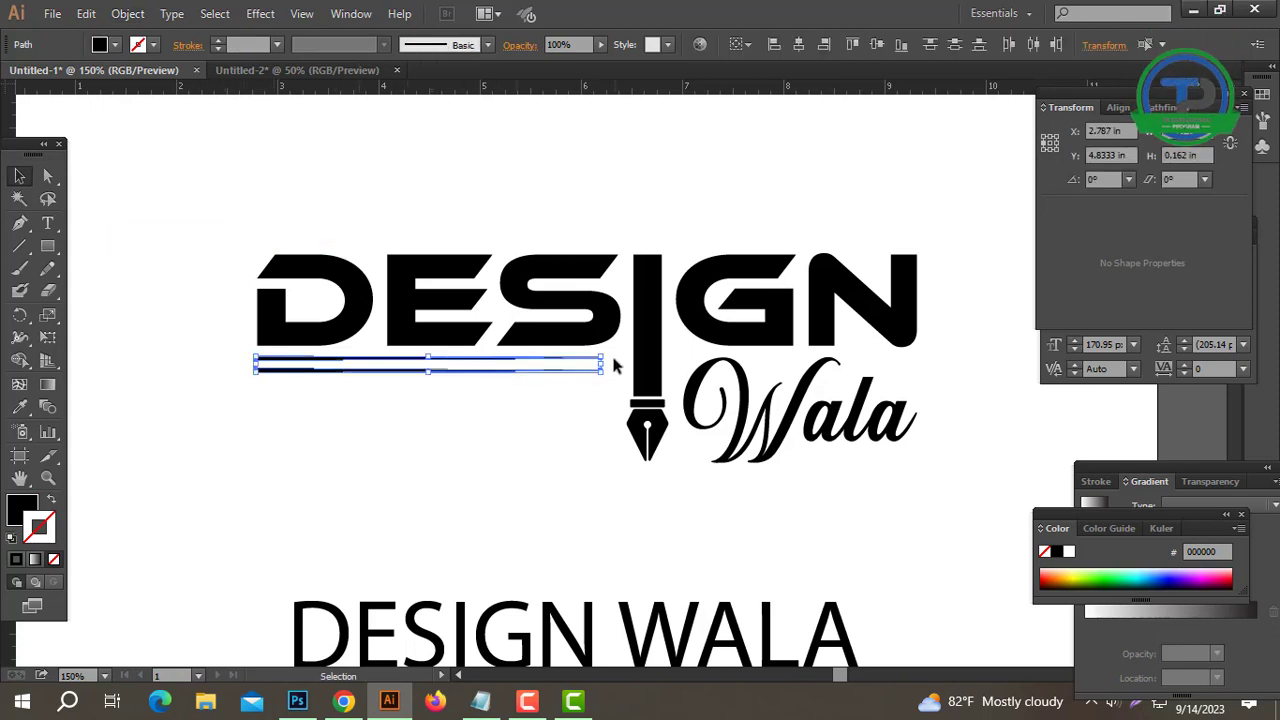
pyautogui.moveTo(609, 348); pyautogui.dragTo(373, 387)
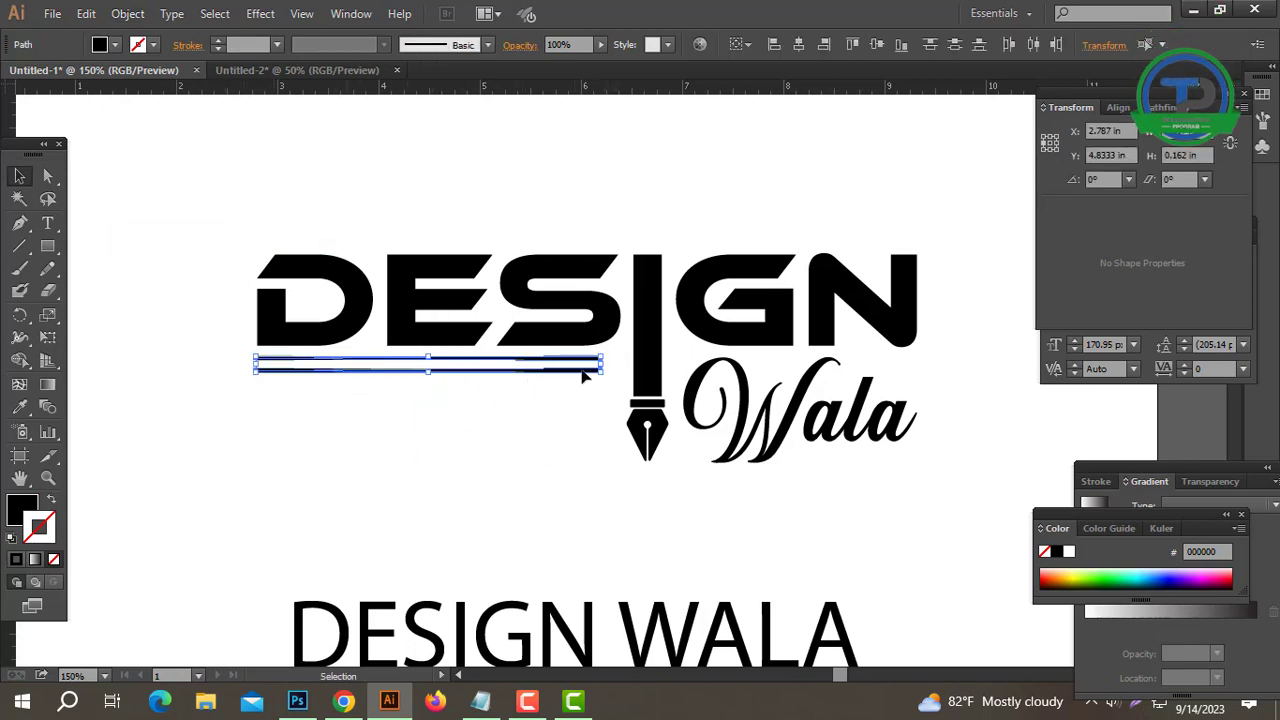
pyautogui.moveTo(583, 376); pyautogui.dragTo(588, 449)
pyautogui.click(716, 500)
# Step: Nudge the lower pair of lines upward to narrow the gap to the upper pair
pyautogui.hotkey('ctrl', '-')
pyautogui.moveTo(813, 375); pyautogui.dragTo(736, 377)
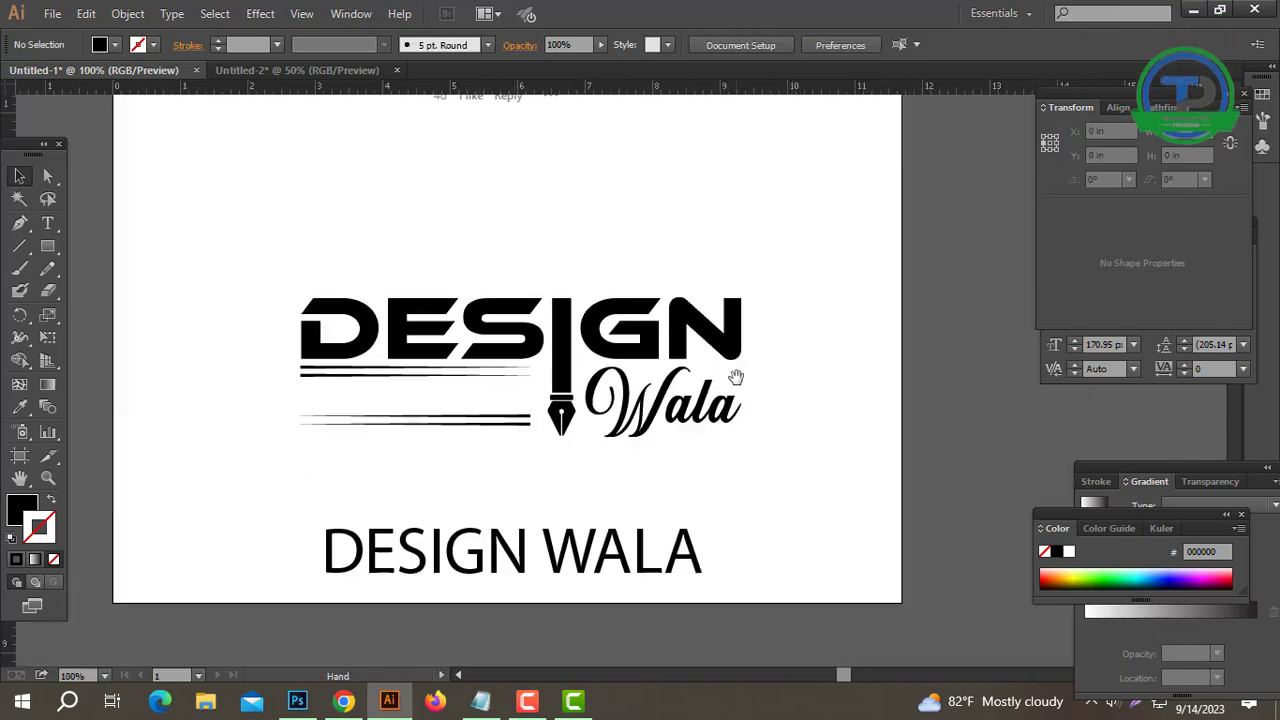
pyautogui.click(566, 385)
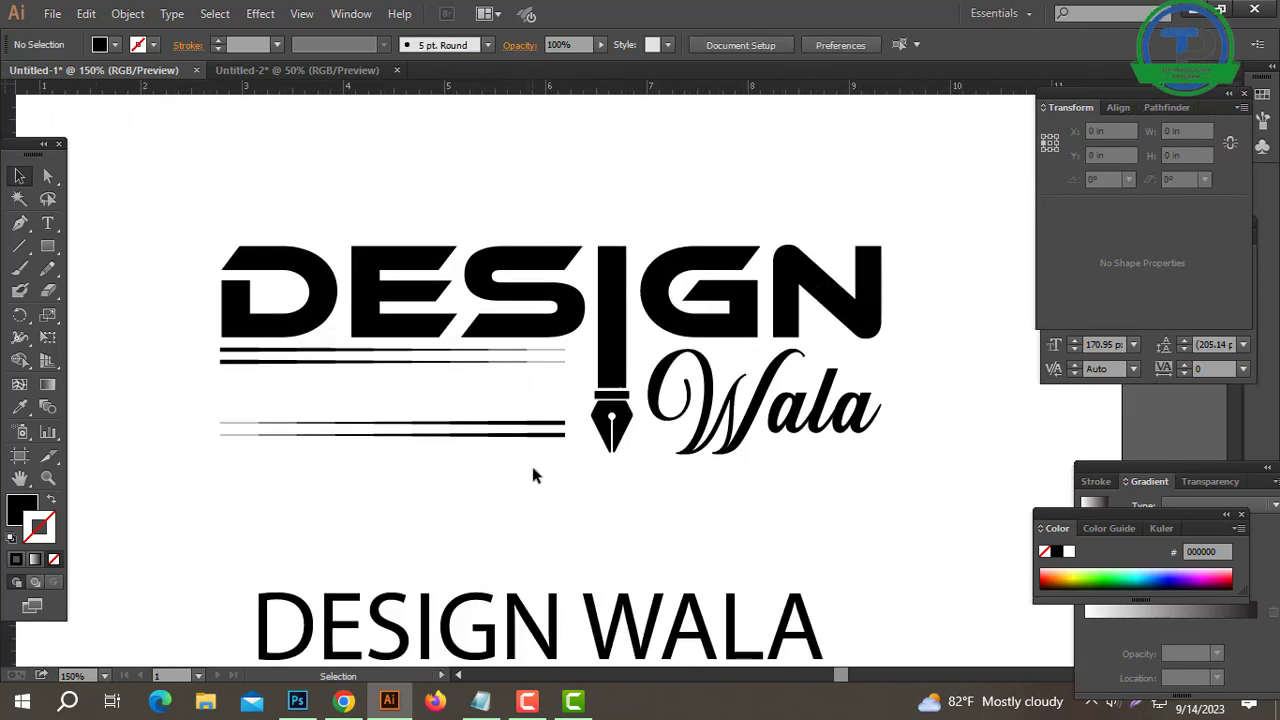
pyautogui.moveTo(534, 474); pyautogui.dragTo(471, 409)
pyautogui.press('Up')
pyautogui.press('Up')
pyautogui.press('Up')
pyautogui.press('Up')
pyautogui.press('Up')
pyautogui.press('Up')
pyautogui.press('Up')
pyautogui.press('Up')
pyautogui.press('Up')
pyautogui.press('Up')
pyautogui.press('Up')
pyautogui.press('Up')
pyautogui.press('Up')
pyautogui.press('Up')
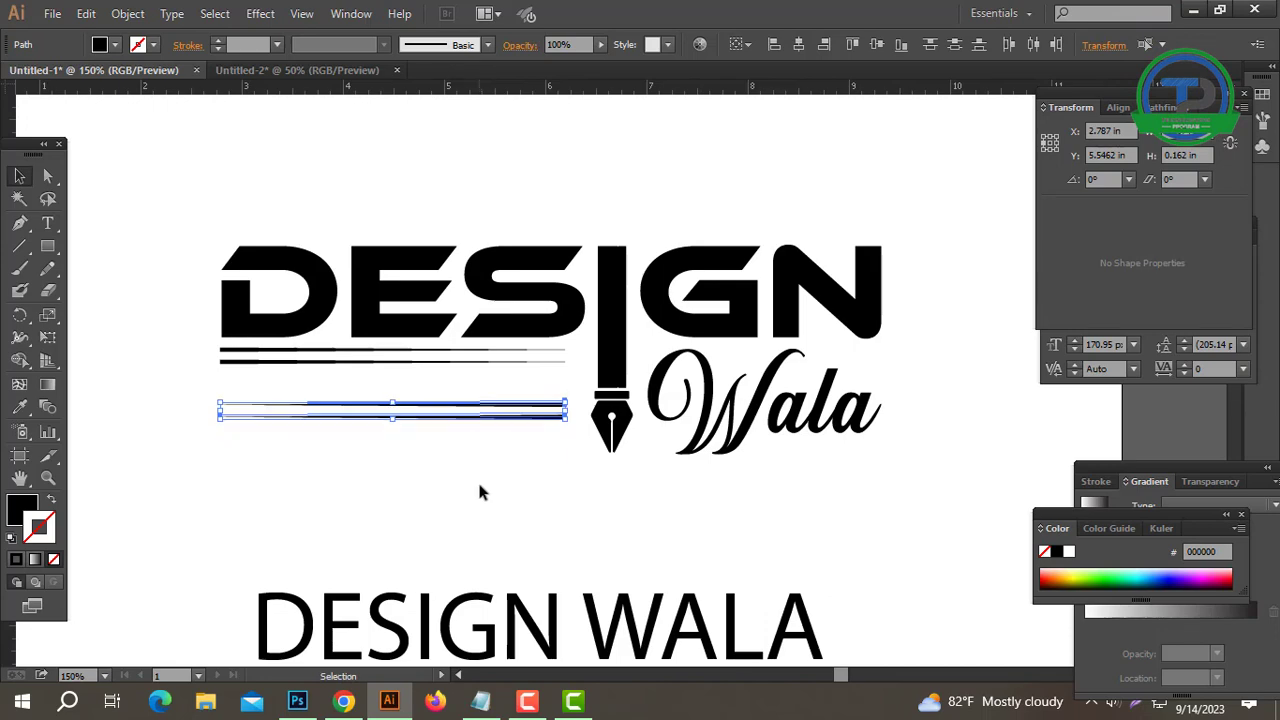
pyautogui.click(478, 480)
# Step: Duplicate the plain DESIGN WALA text into the space between the original text and the logo
pyautogui.moveTo(644, 496); pyautogui.dragTo(654, 418)
pyautogui.click(578, 555)
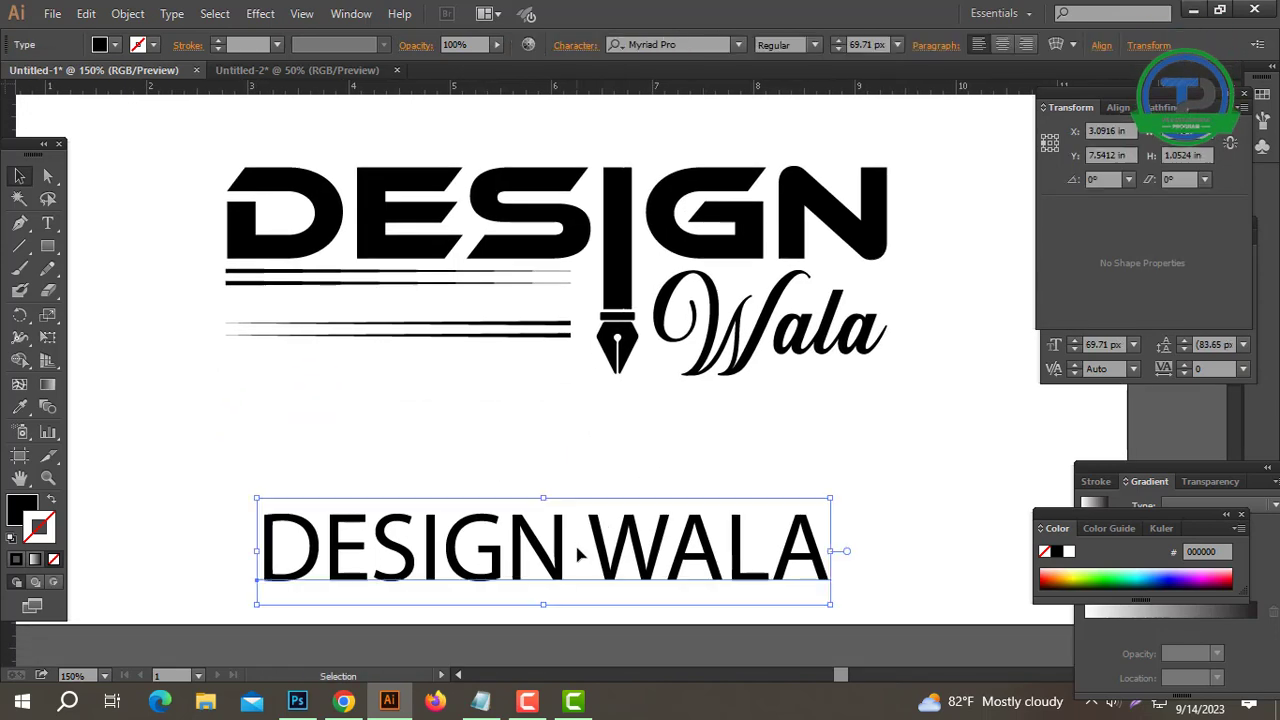
pyautogui.moveTo(628, 550); pyautogui.dragTo(628, 443)
# Step: Replace the wording of the upper DESIGN WALA copy with "ideas creativity design"
pyautogui.doubleClick(490, 445)
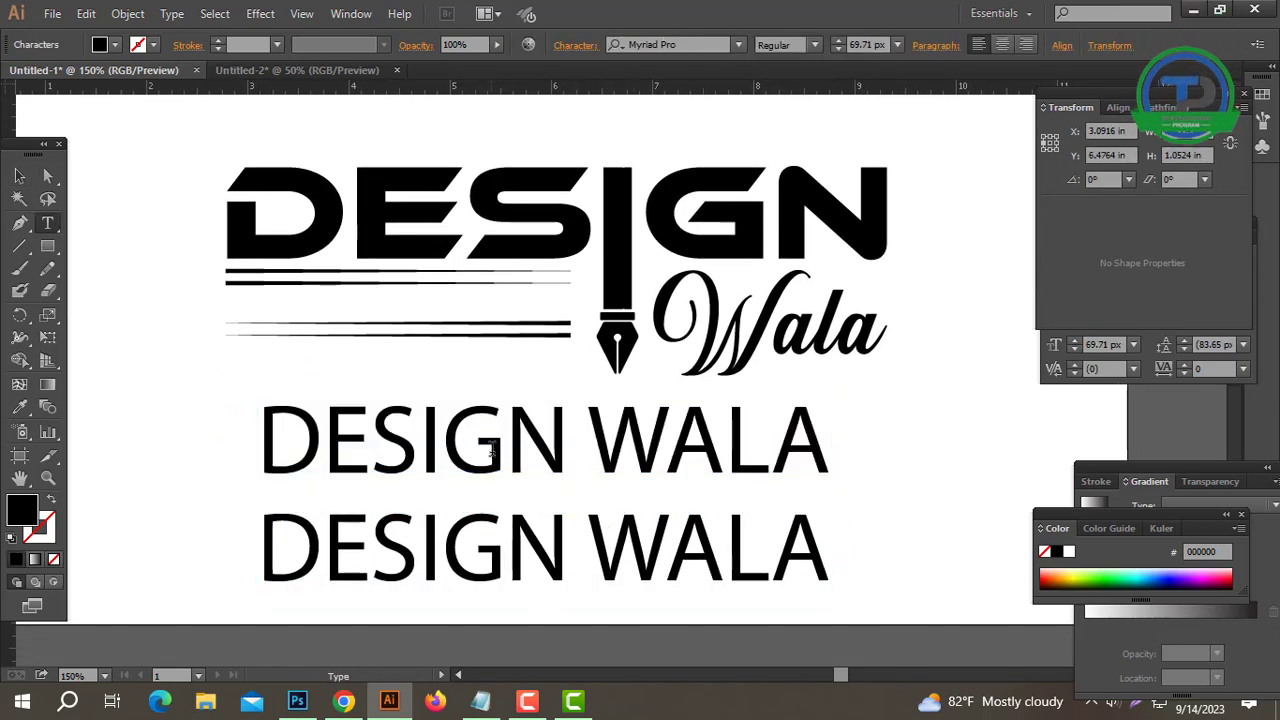
pyautogui.hotkey('ctrl', 'a')
pyautogui.write('idea')
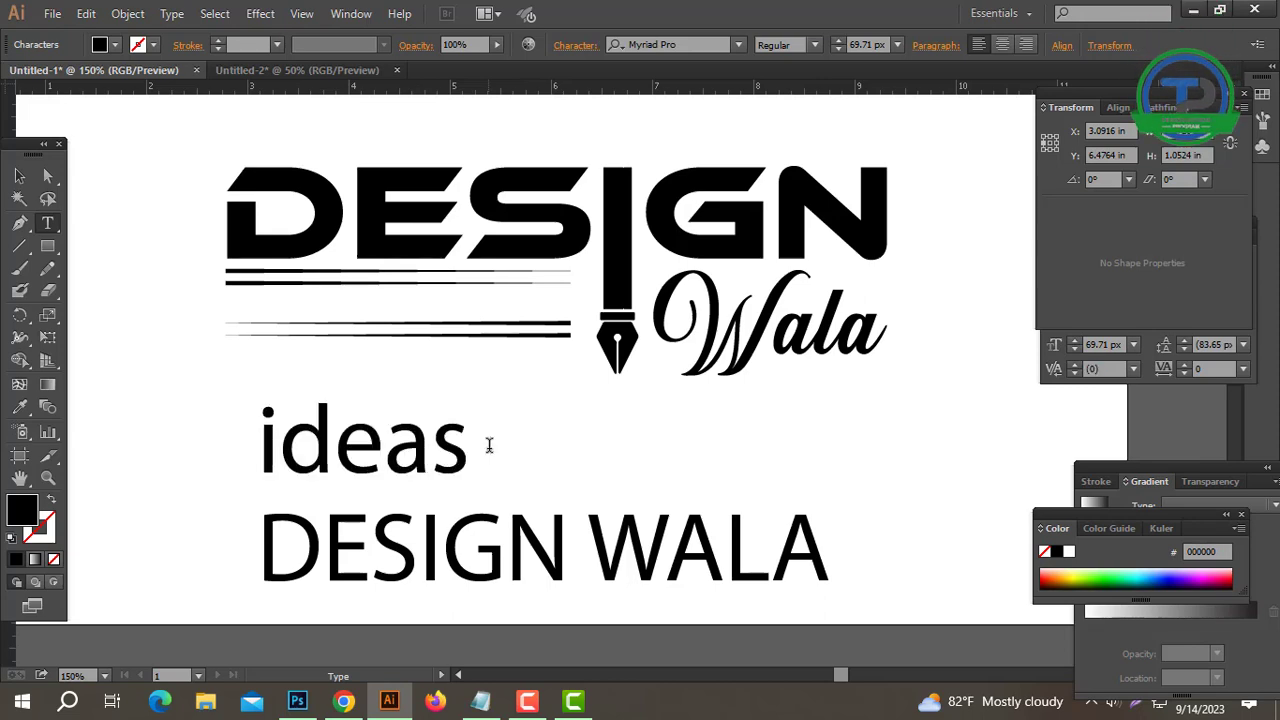
pyautogui.write('s creat')
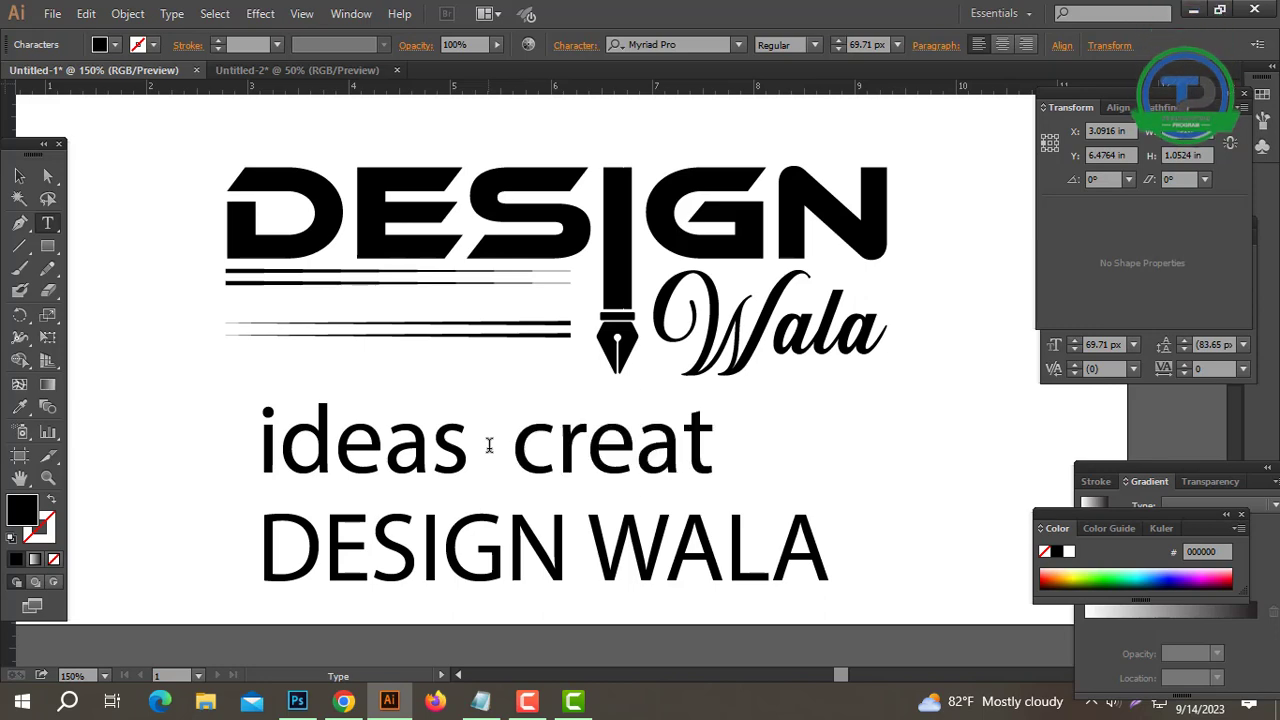
pyautogui.write('v')
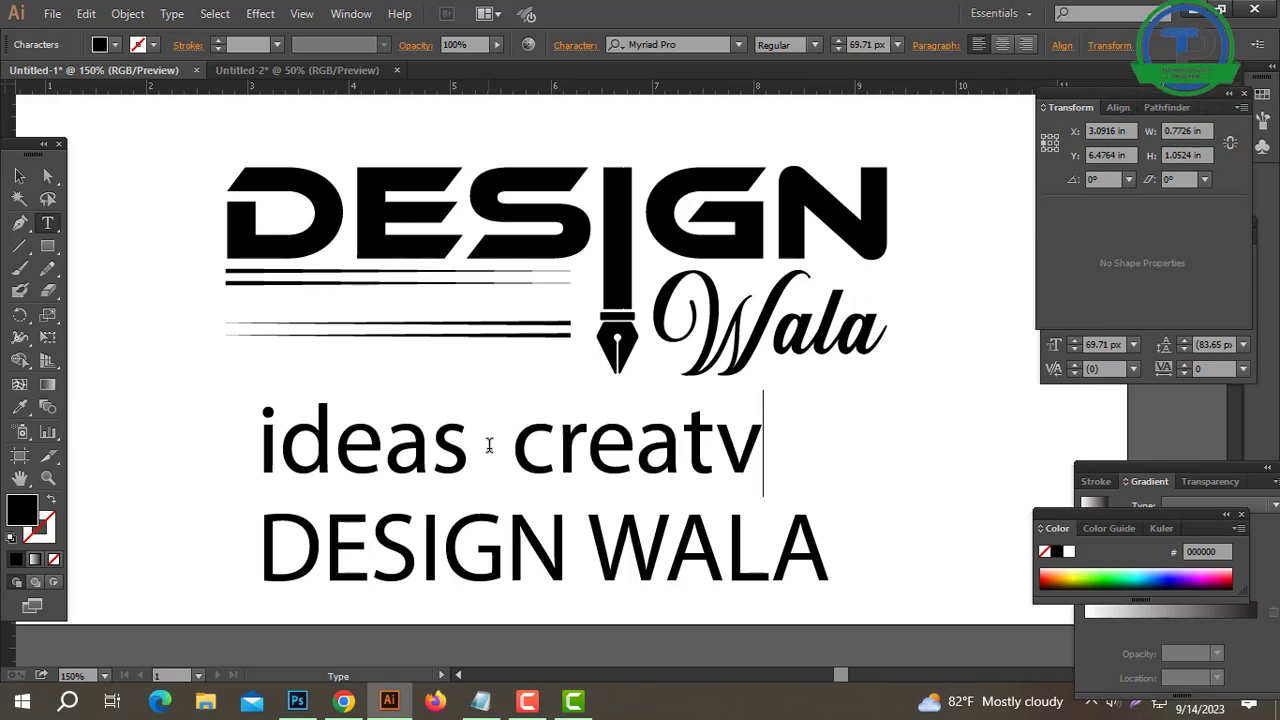
pyautogui.press('BackSpace')
pyautogui.write('creati')
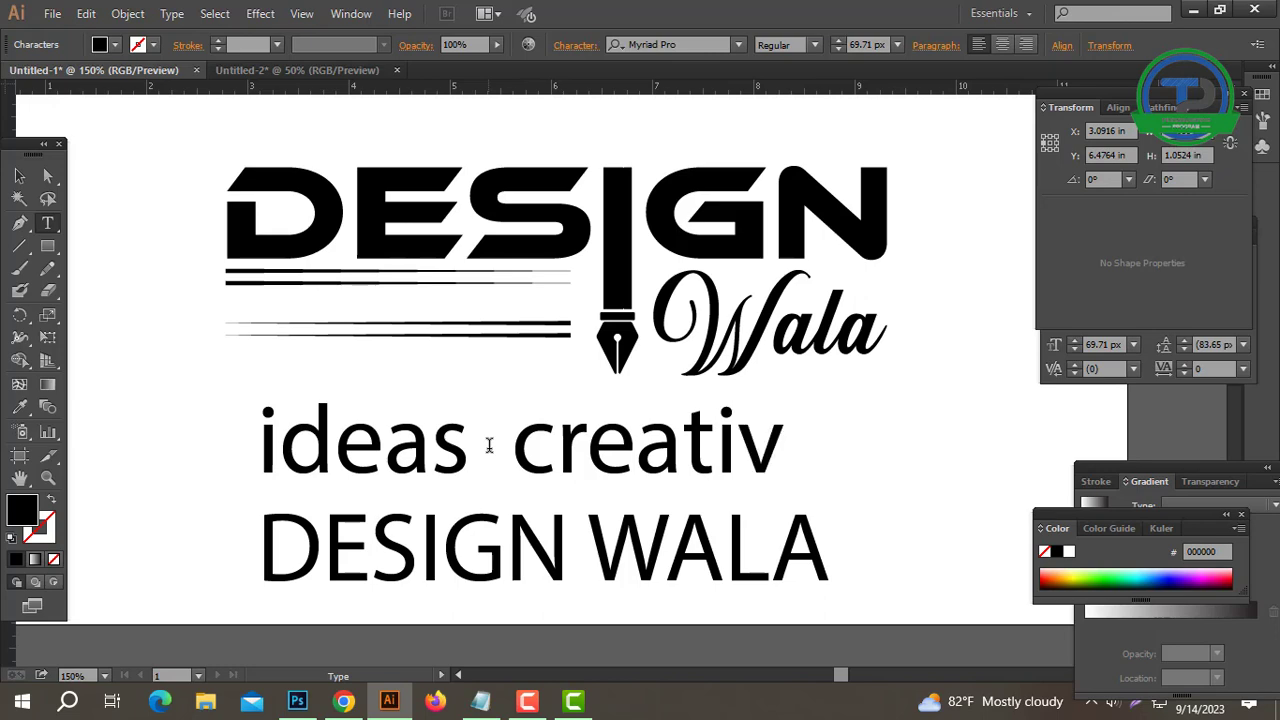
pyautogui.write('vity')
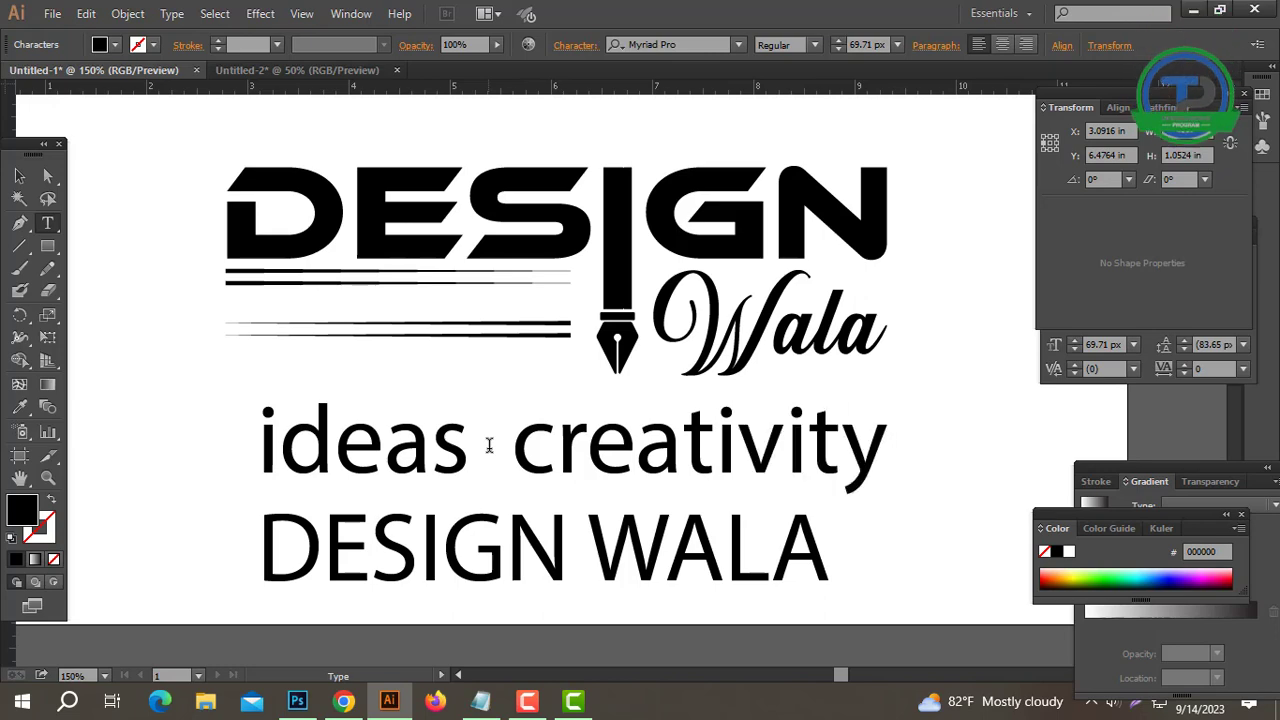
pyautogui.write(' design')
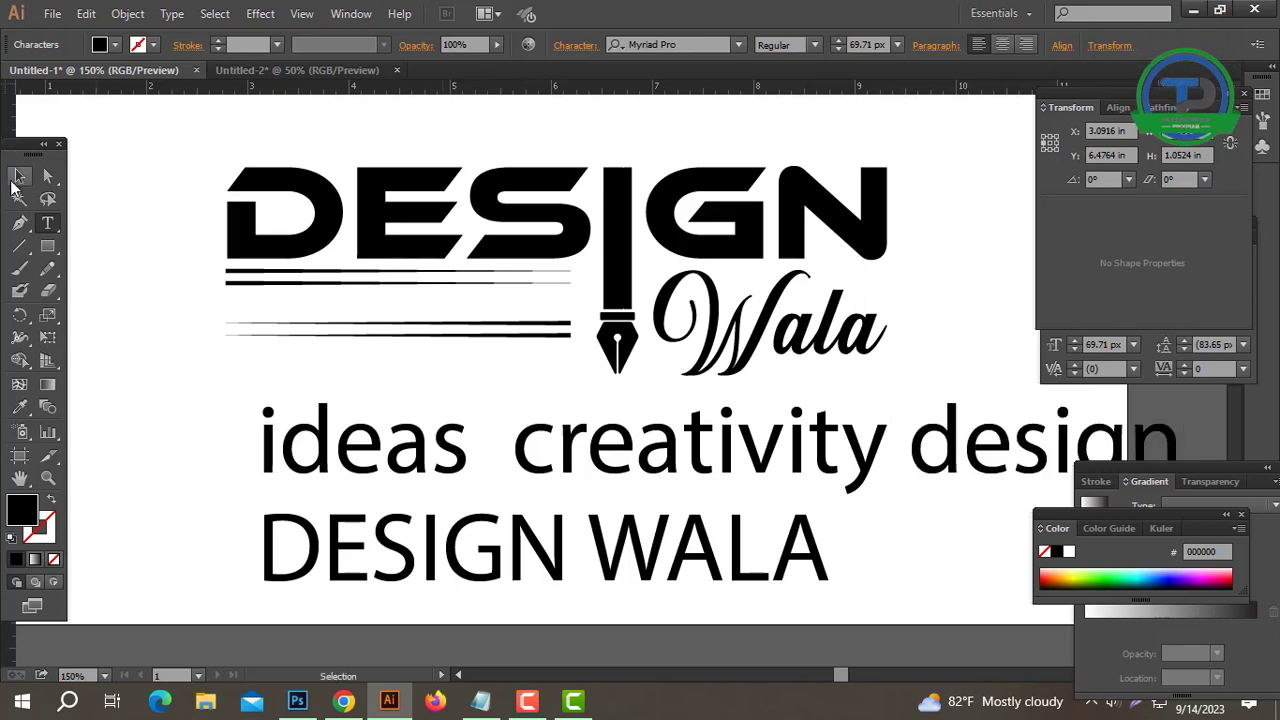
pyautogui.click(18, 178)
# Step: Shrink the tagline text to about 27 px and place it between the two pairs of tapered lines
pyautogui.hotkey('ctrl', '-')
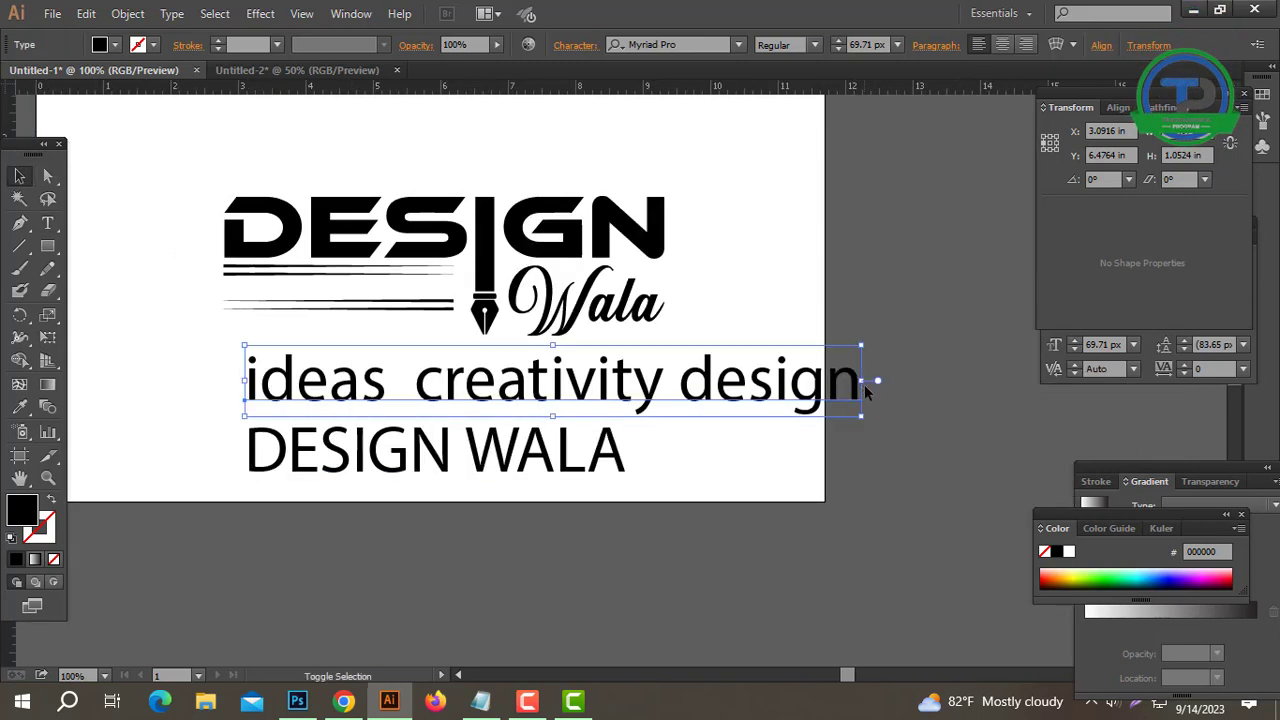
pyautogui.moveTo(862, 382); pyautogui.dragTo(571, 465)
pyautogui.click(512, 410)
pyautogui.keyDown('ctrl'); pyautogui.click(519, 356); pyautogui.keyUp('ctrl')
pyautogui.moveTo(545, 352); pyautogui.dragTo(541, 327)
pyautogui.click(577, 381)
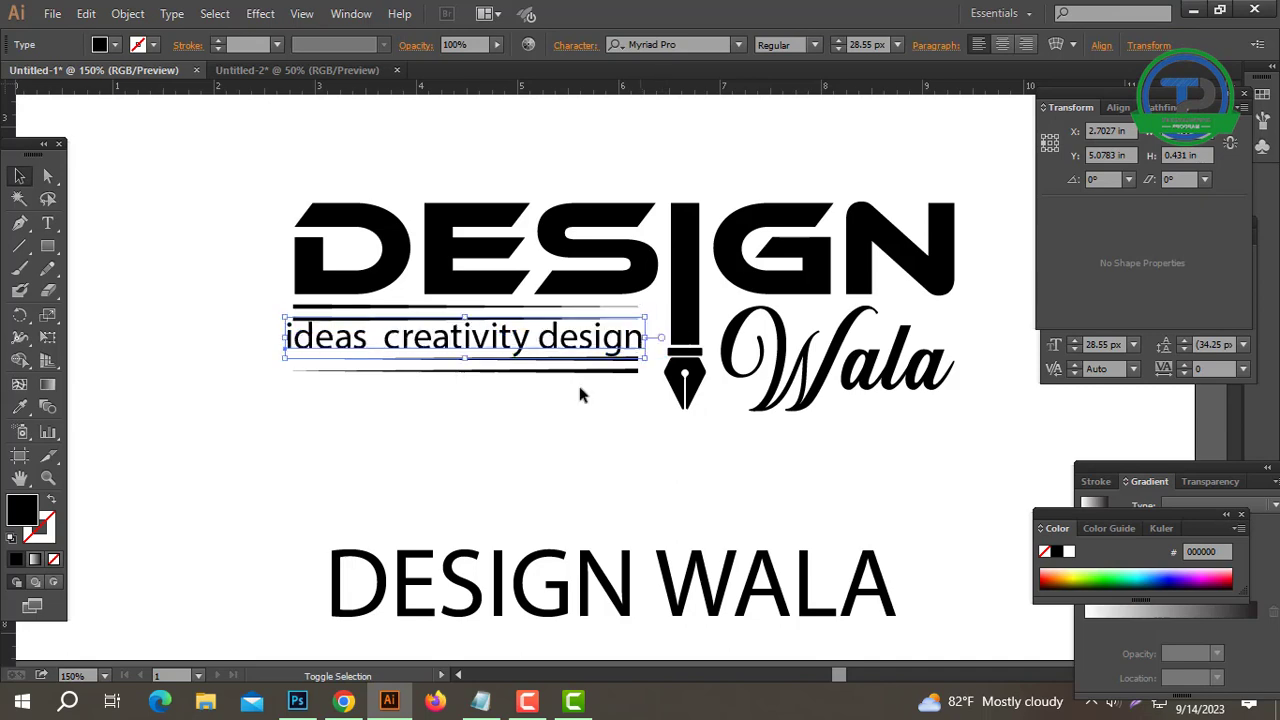
pyautogui.hotkey('ctrl', '+')
pyautogui.click(546, 398)
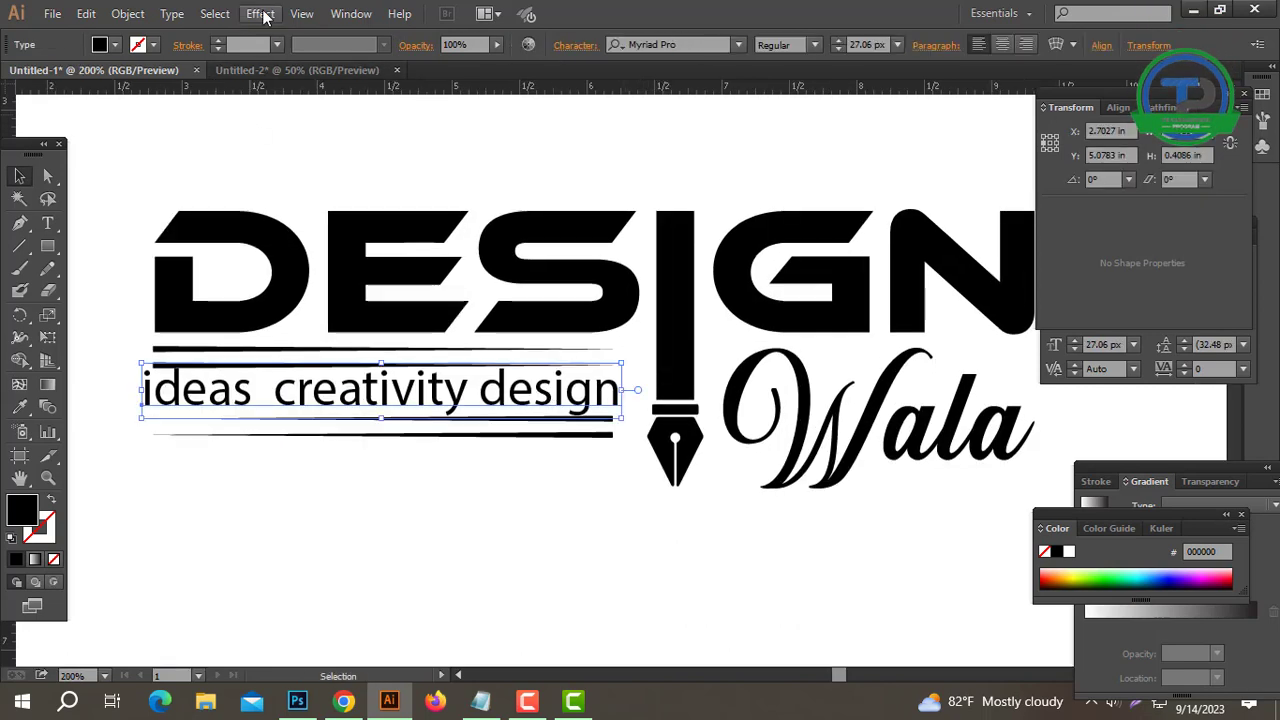
# Step: Reduce the tagline slightly to 26.64 px and set its font to Impact
pyautogui.moveTo(136, 391); pyautogui.dragTo(148, 391)
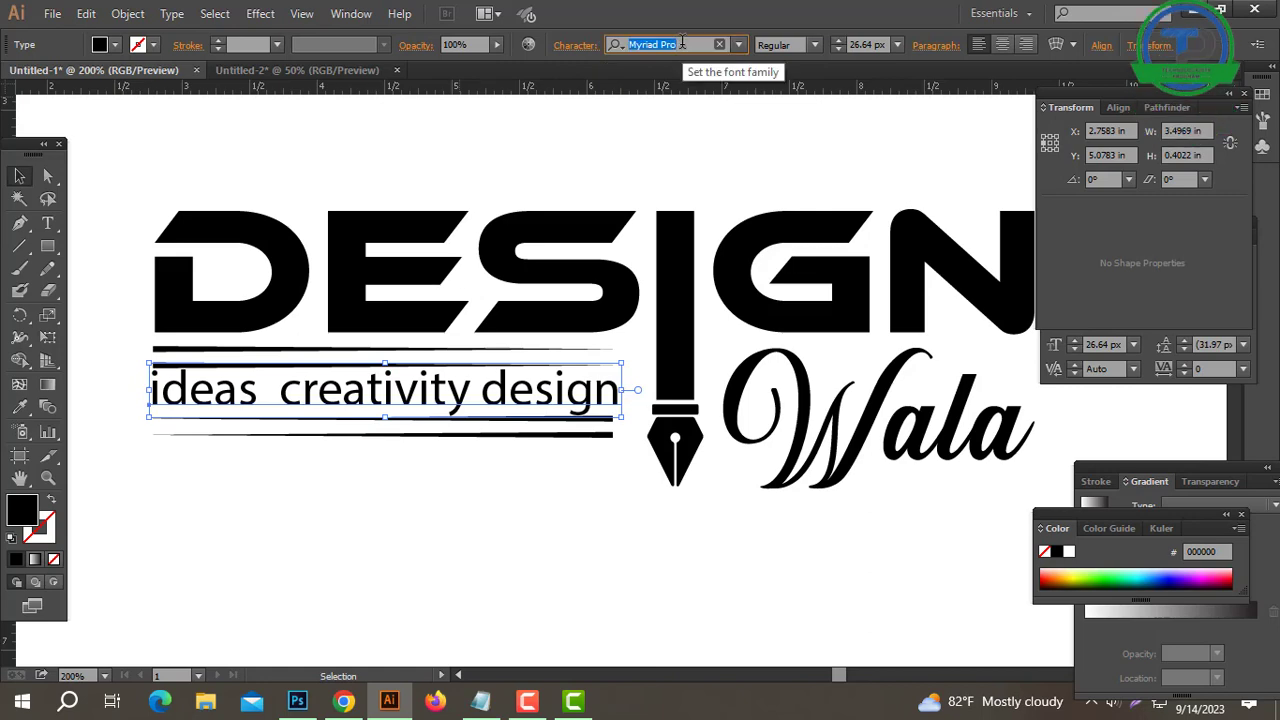
pyautogui.write('Impact')
pyautogui.press('Return')
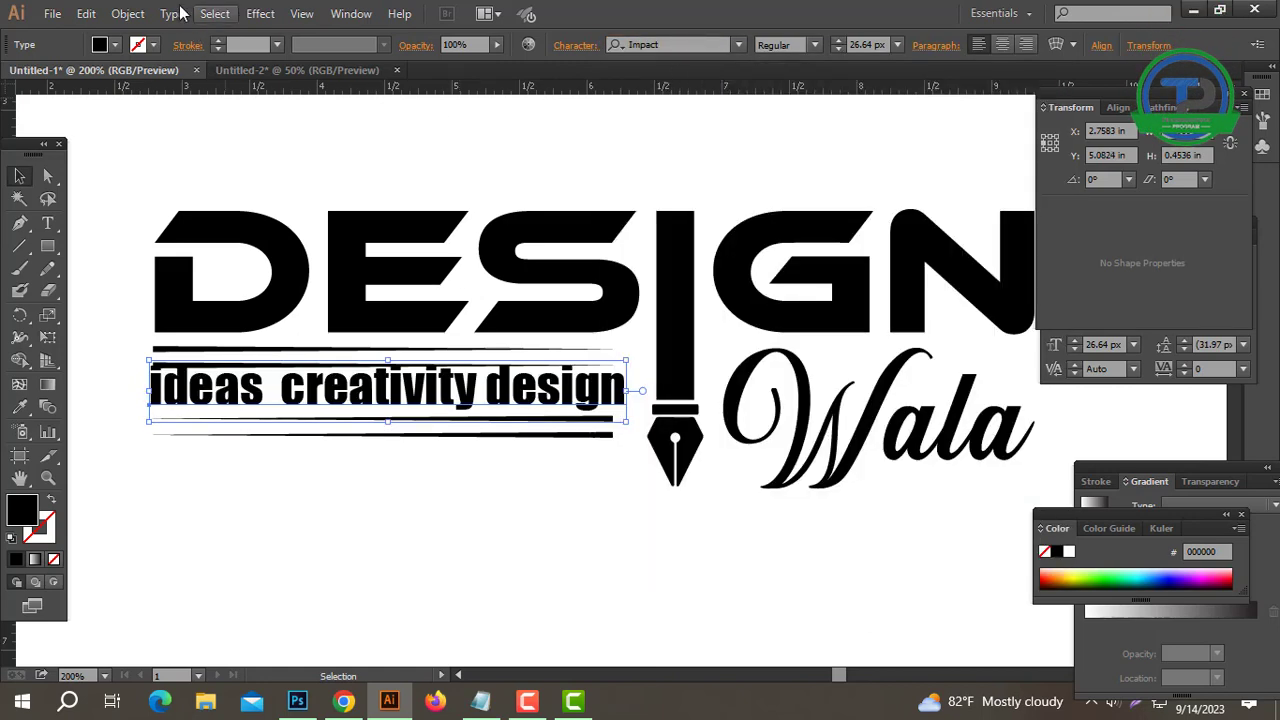
# Step: Change the tagline to uppercase and scale it down to about 22.75 px
pyautogui.click(178, 12)
pyautogui.moveTo(268, 290)
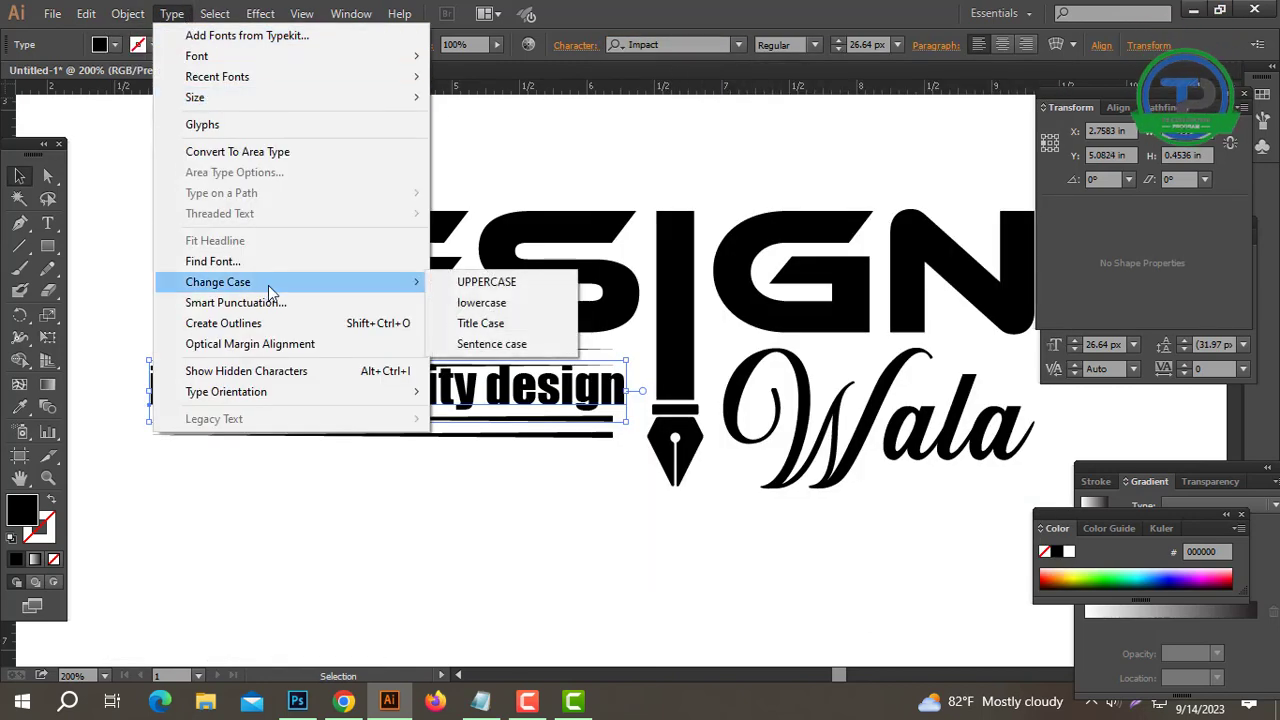
pyautogui.click(533, 288)
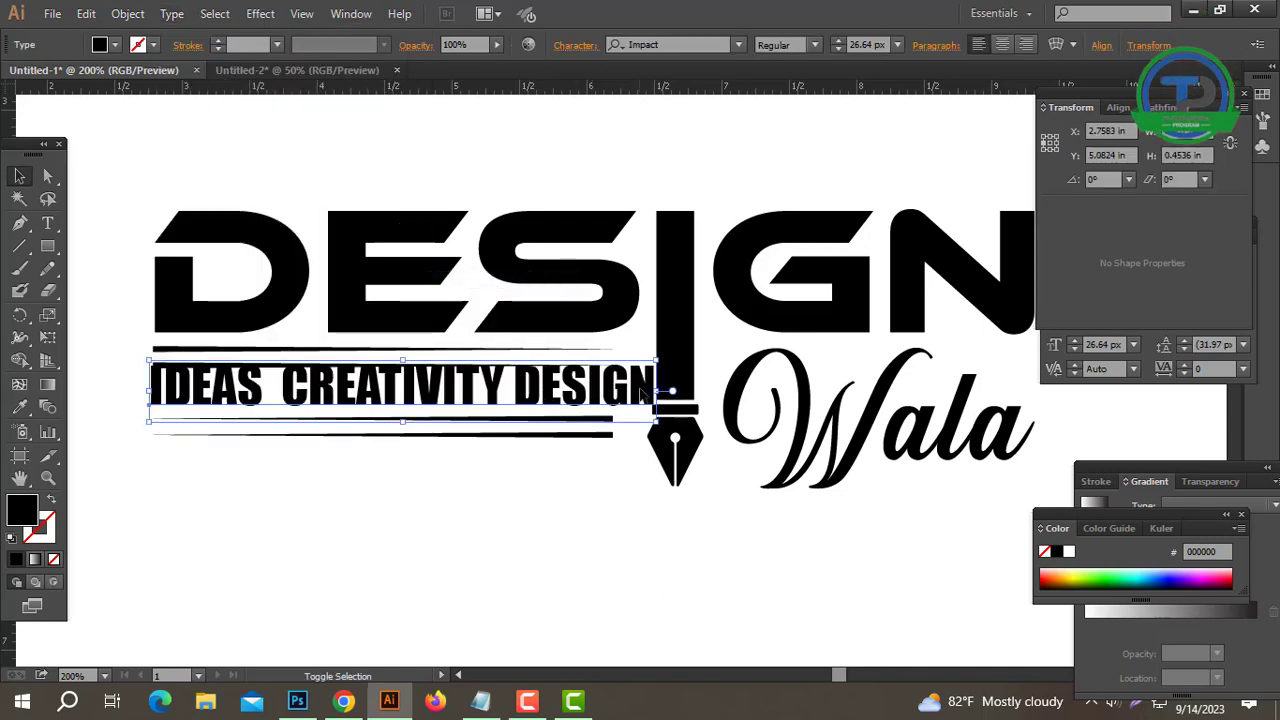
pyautogui.moveTo(656, 391); pyautogui.dragTo(594, 391)
pyautogui.click(554, 497)
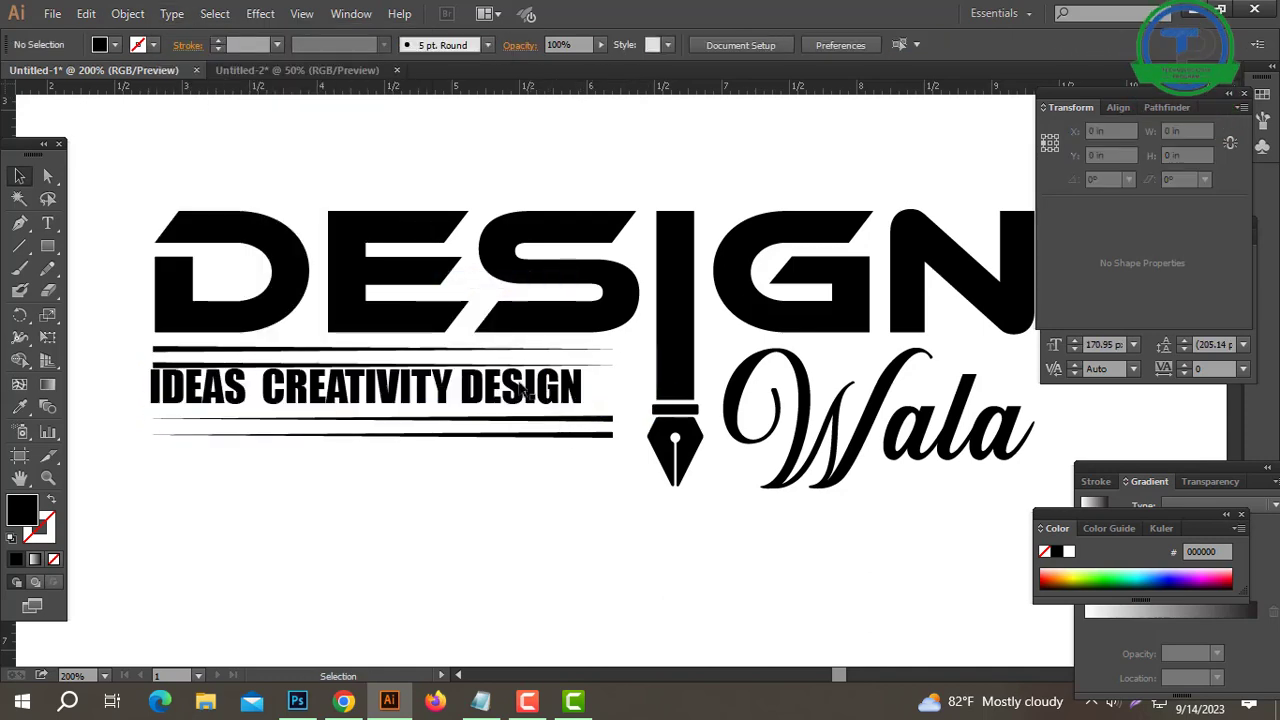
# Step: Widen the gaps between the three tagline words and move the tagline below the lower pair of tapered lines
pyautogui.press('t')
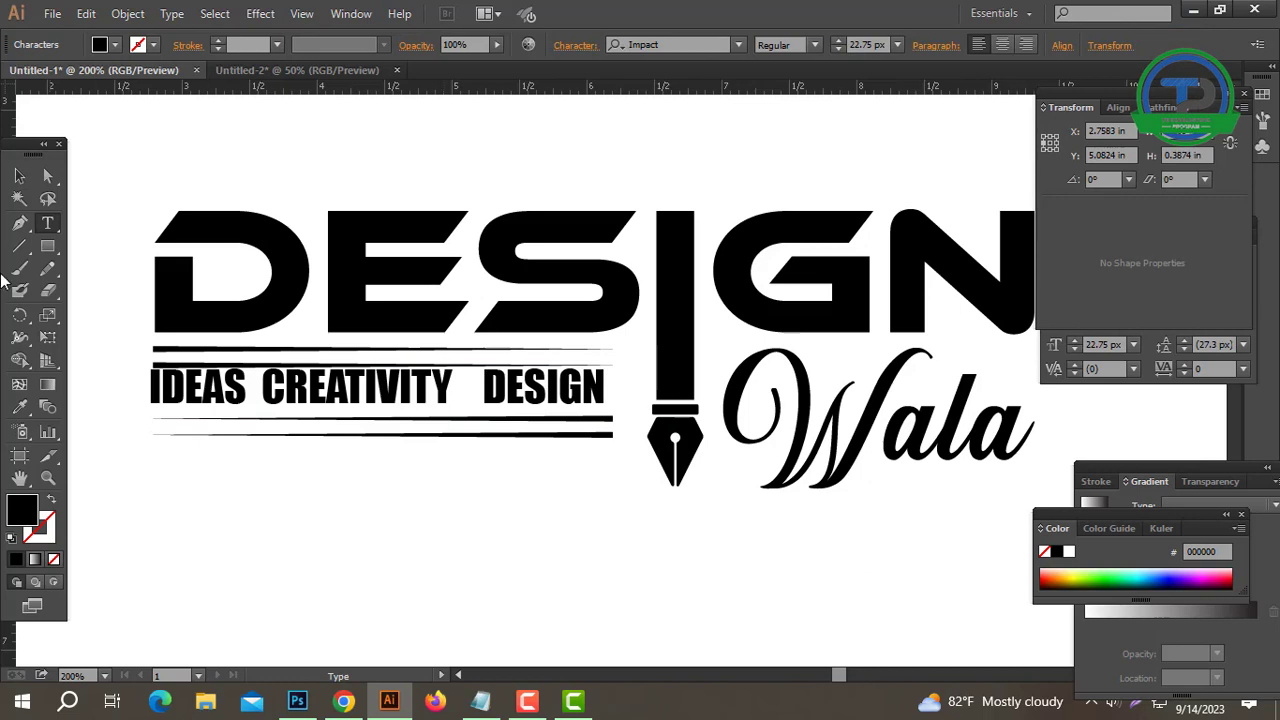
pyautogui.click(19, 176)
pyautogui.moveTo(312, 366); pyautogui.dragTo(366, 444)
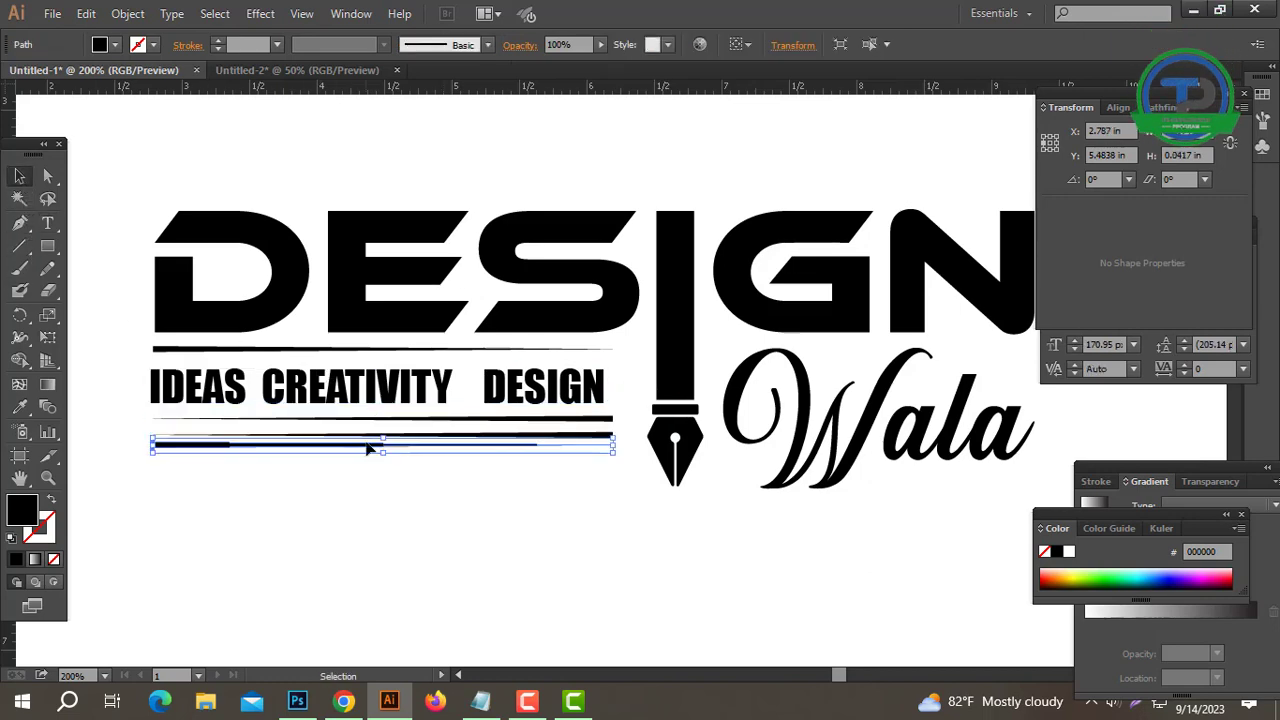
pyautogui.hotkey('ctrl', 'z')
pyautogui.click(427, 458)
pyautogui.moveTo(408, 396); pyautogui.dragTo(403, 504)
pyautogui.doubleClick(264, 502)
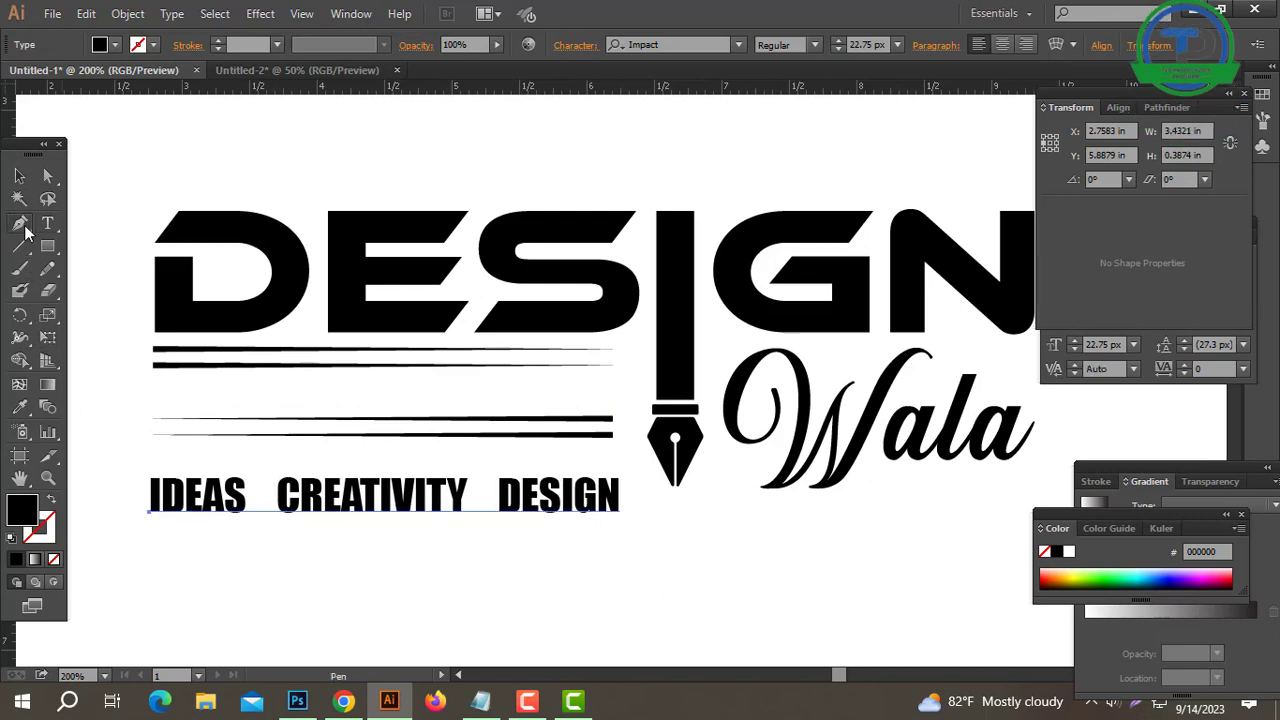
# Step: Draw a vertical divider line about 0.39 in tall between IDEAS and CREATIVITY, with a black stroke and no fill
pyautogui.moveTo(19, 223); pyautogui.dragTo(86, 218)
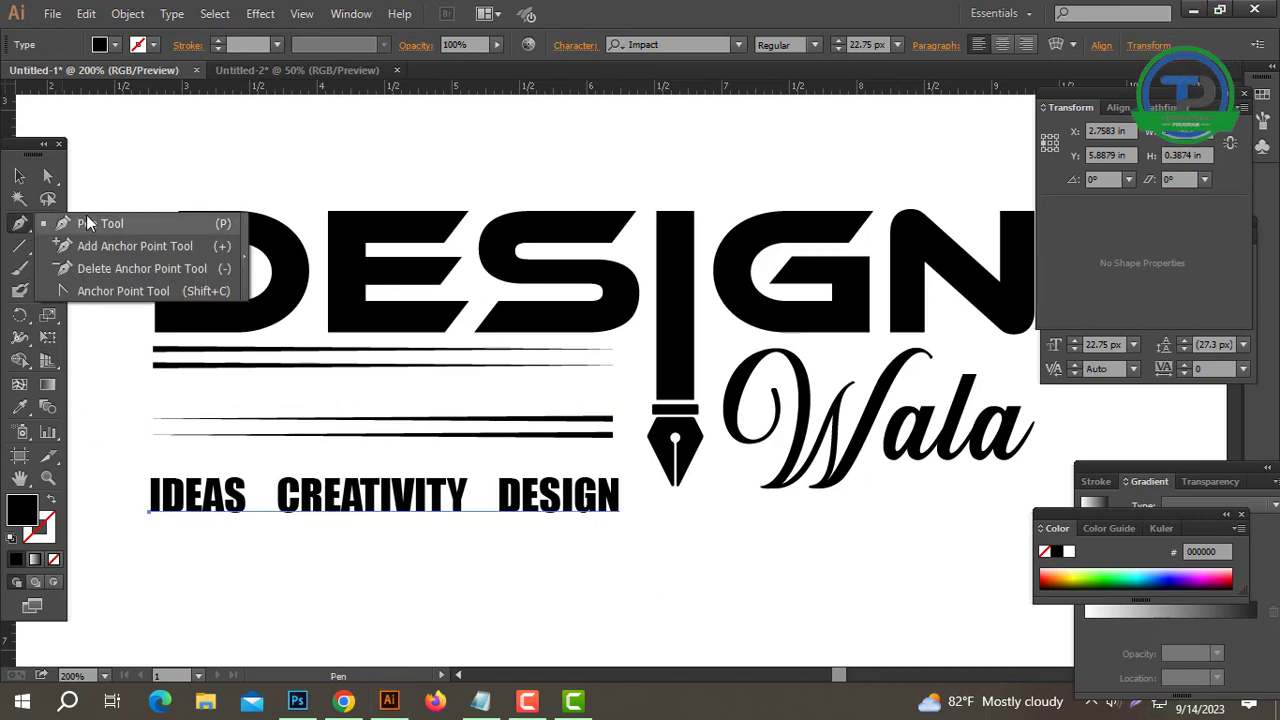
pyautogui.click(266, 472)
pyautogui.click(266, 522)
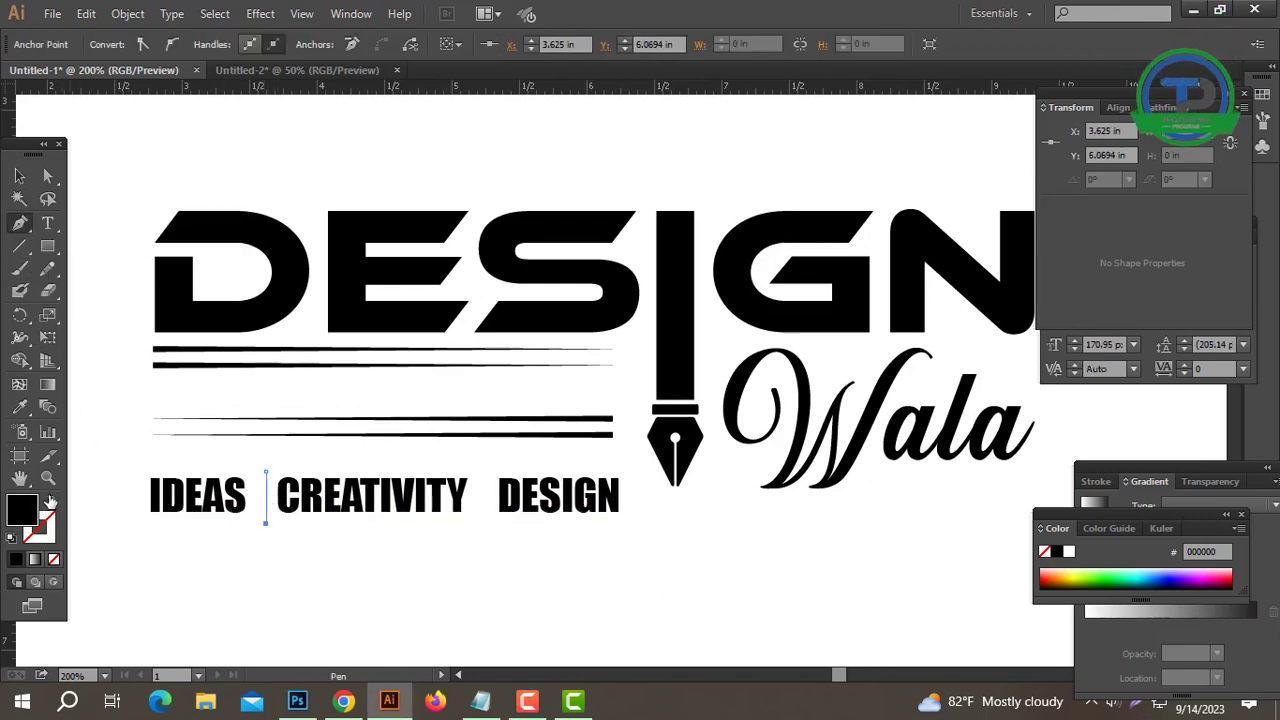
pyautogui.click(19, 177)
pyautogui.click(273, 538)
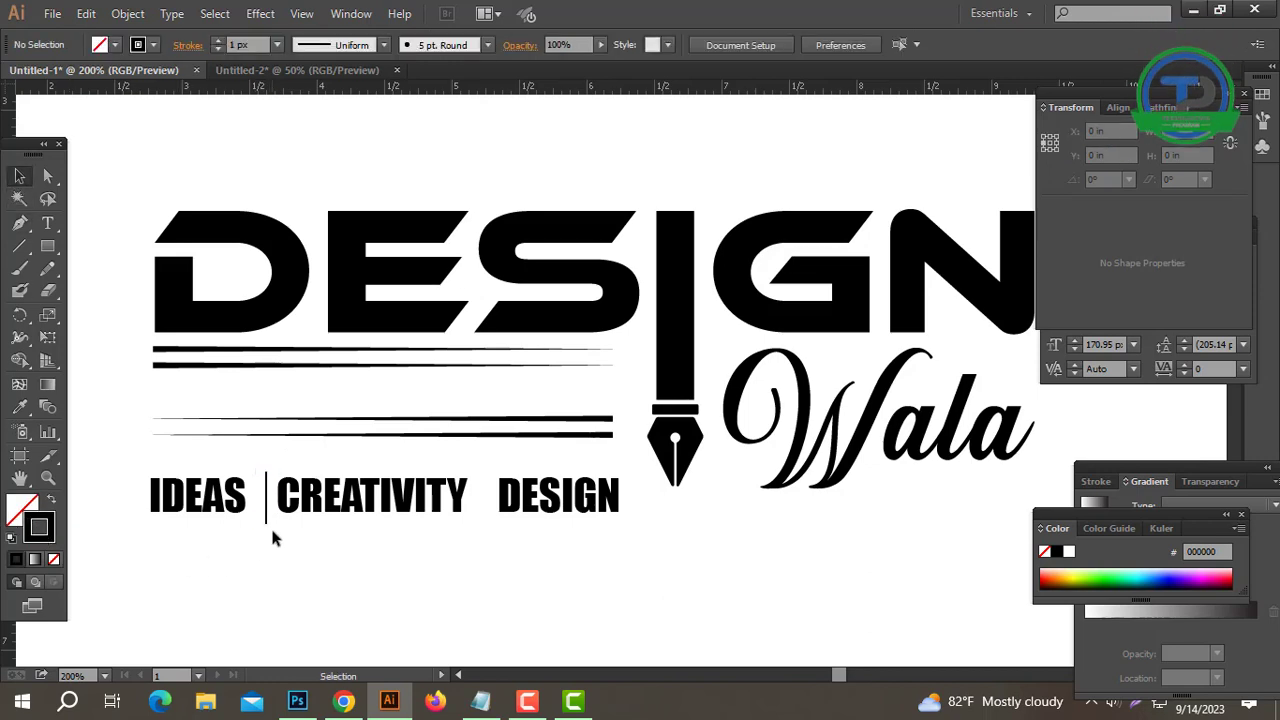
# Step: Thicken the vertical divider's stroke and expand it into a filled shape
pyautogui.click(267, 520)
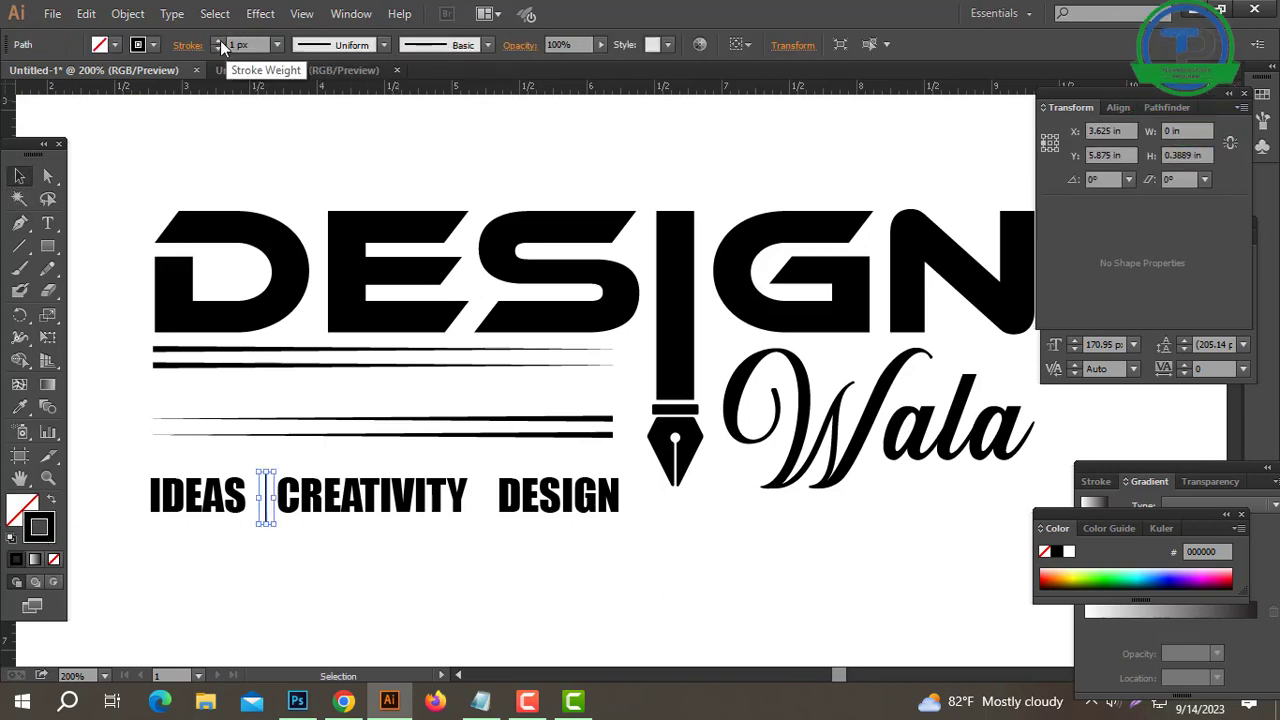
pyautogui.click(218, 41)
pyautogui.click(128, 12)
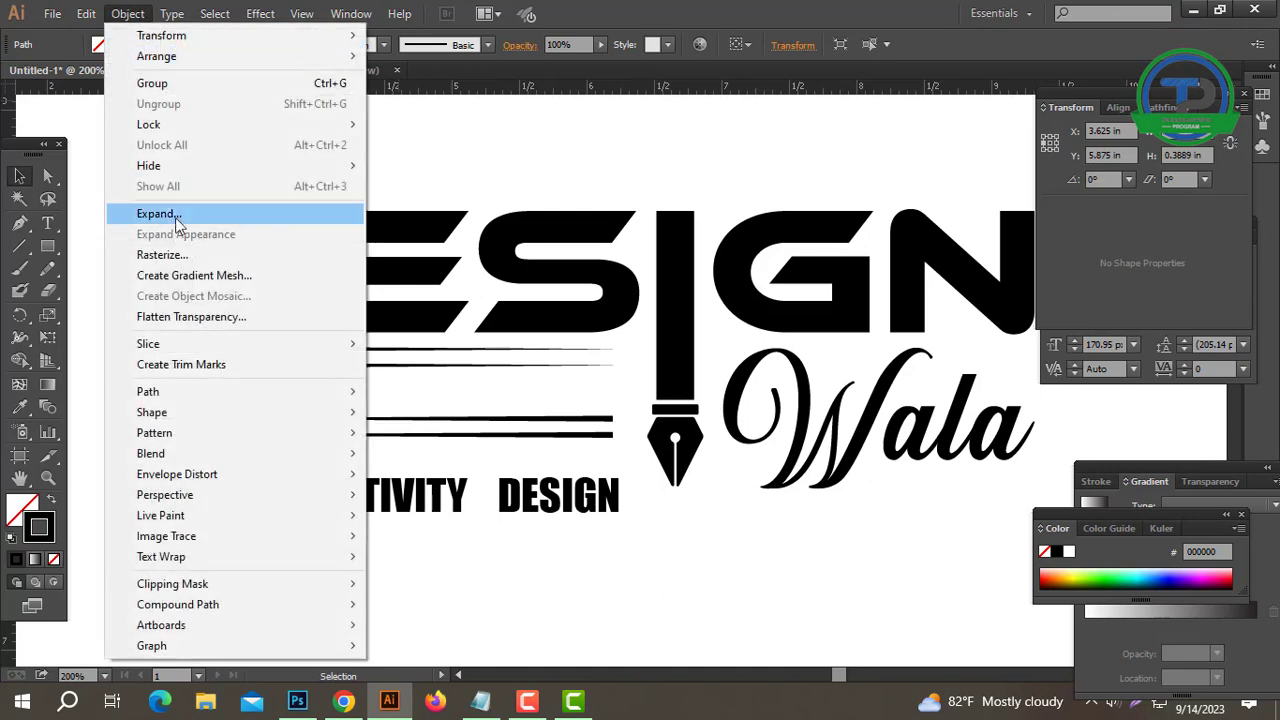
pyautogui.click(145, 211)
pyautogui.click(612, 456)
pyautogui.click(507, 558)
# Step: Center the divider between IDEAS and CREATIVITY and place a copy between CREATIVITY and DESIGN
pyautogui.keyDown('ctrl'); pyautogui.click(495, 498); pyautogui.keyUp('ctrl')
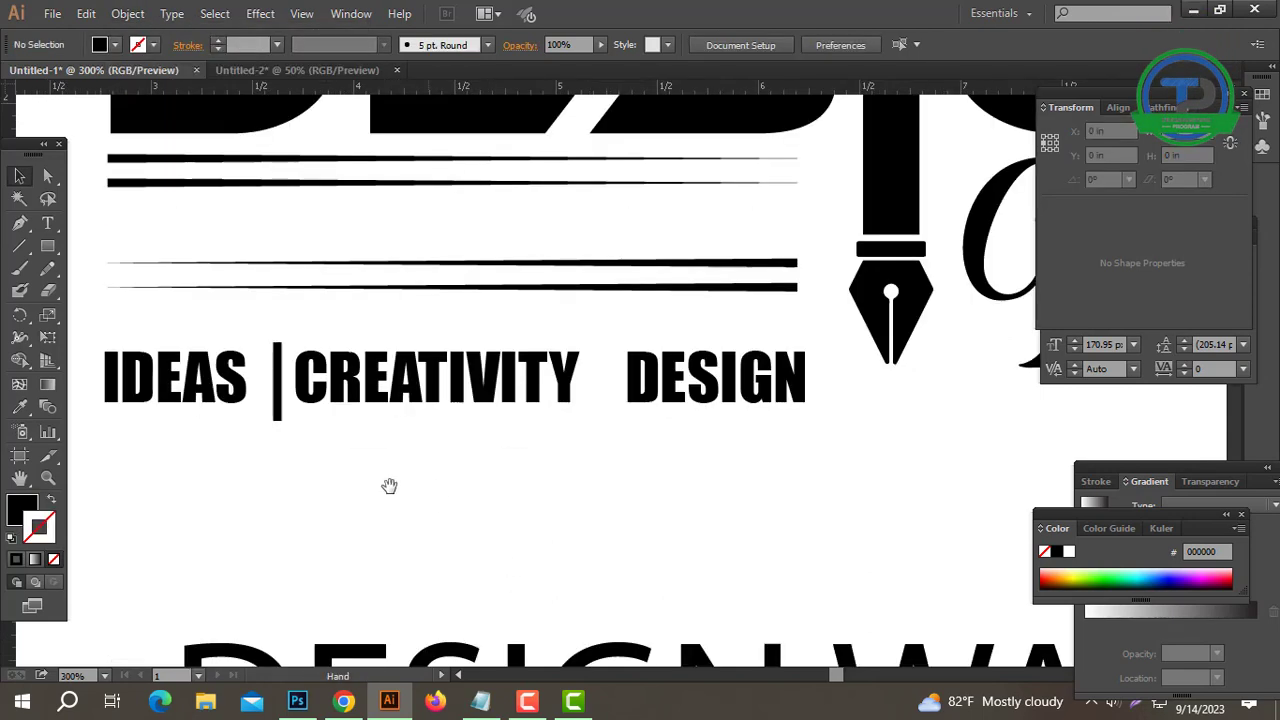
pyautogui.moveTo(279, 398); pyautogui.dragTo(515, 395)
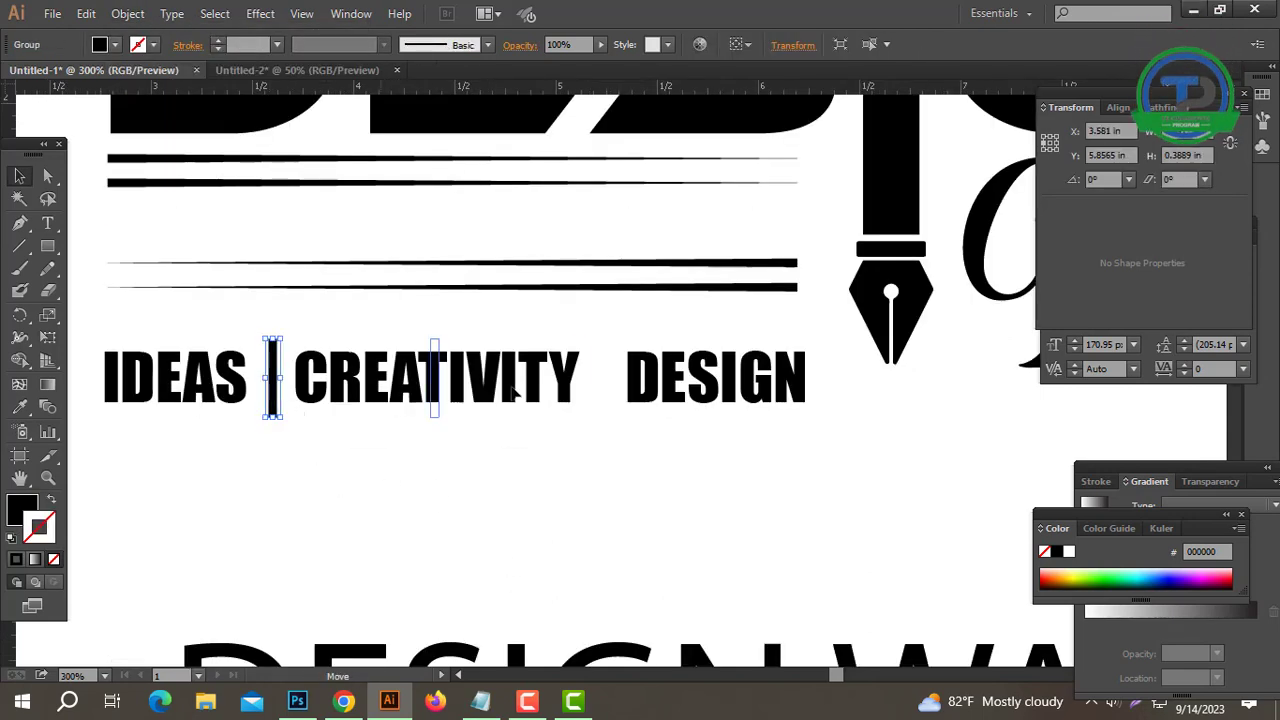
pyautogui.moveTo(842, 459); pyautogui.dragTo(160, 345)
pyautogui.click(593, 591)
# Step: Convert the tagline text to outlines and align it vertically with the two dividers
pyautogui.rightClick(486, 392)
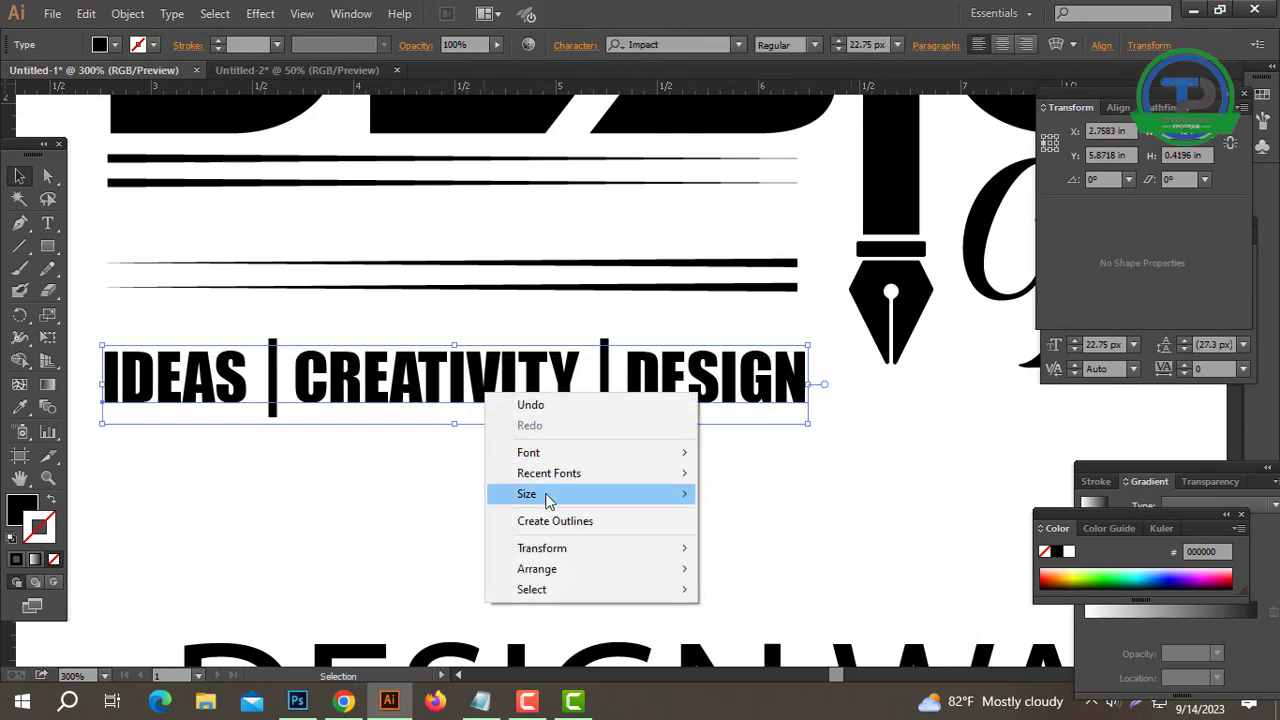
pyautogui.click(602, 514)
pyautogui.moveTo(745, 490); pyautogui.dragTo(201, 341)
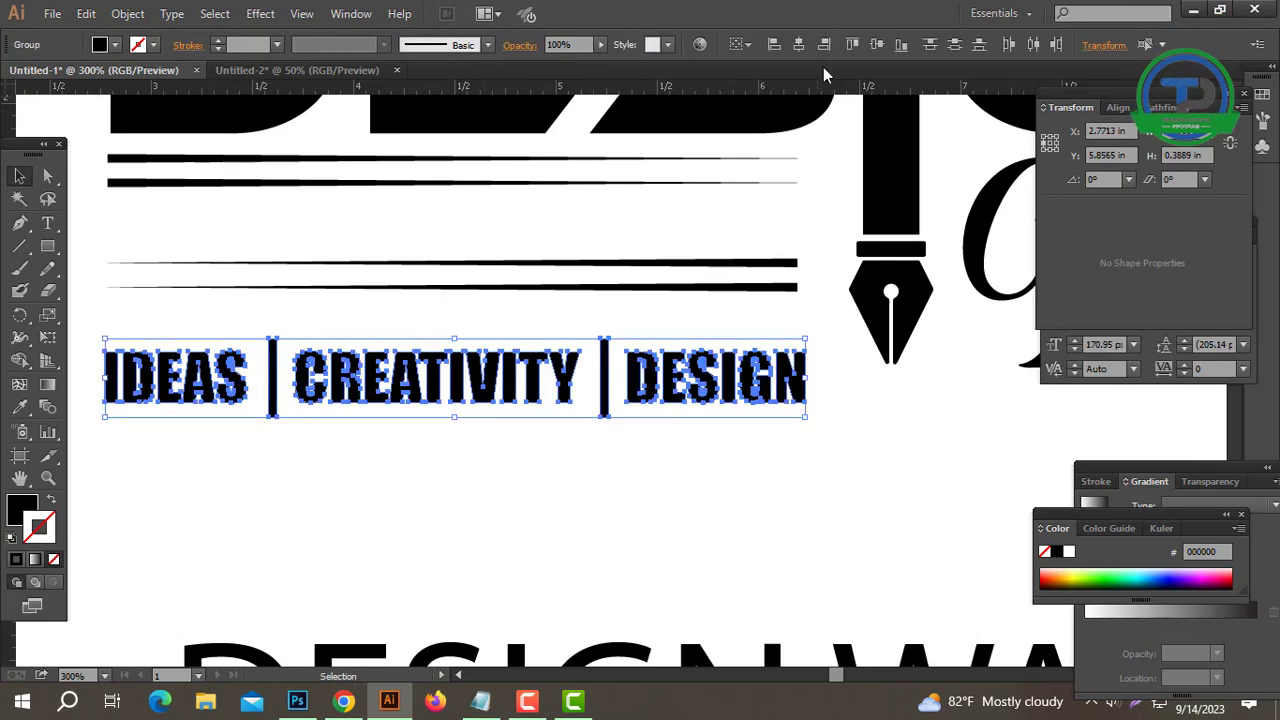
pyautogui.click(606, 443)
# Step: Fill both tagline dividers with orange FFA400 and remove their stroke
pyautogui.moveTo(614, 444); pyautogui.dragTo(588, 411)
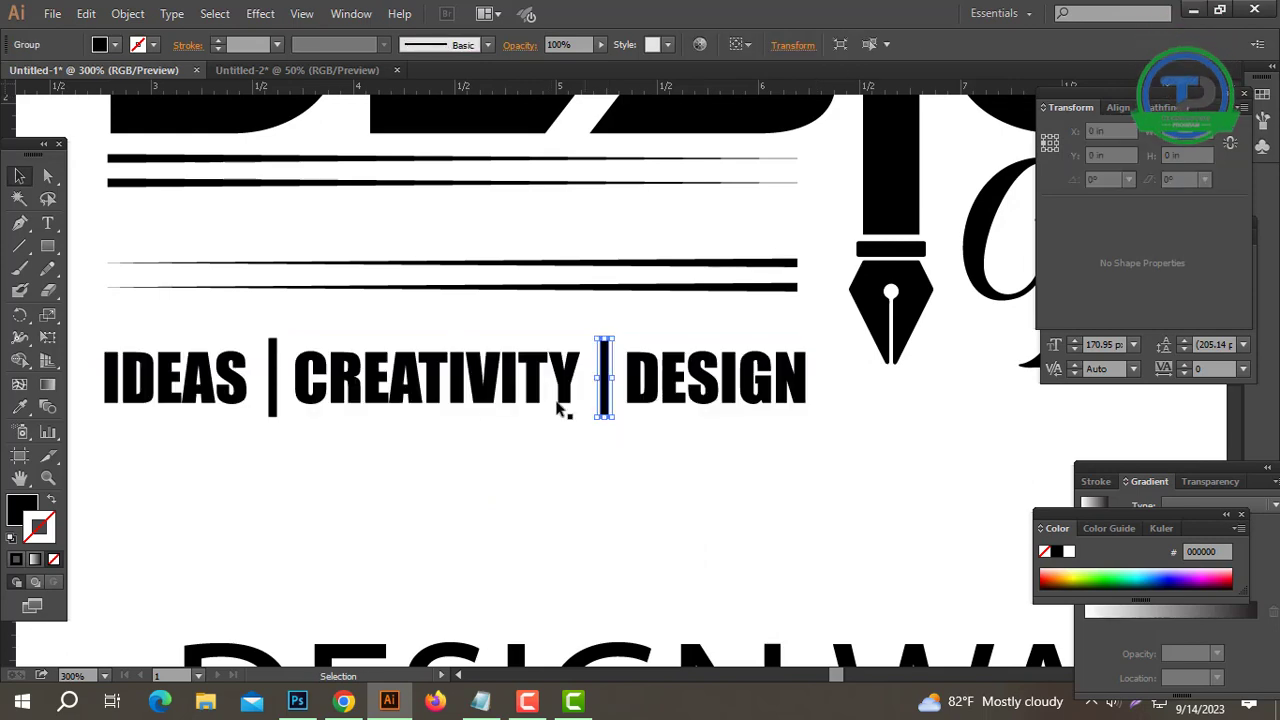
pyautogui.moveTo(289, 444); pyautogui.dragTo(254, 412)
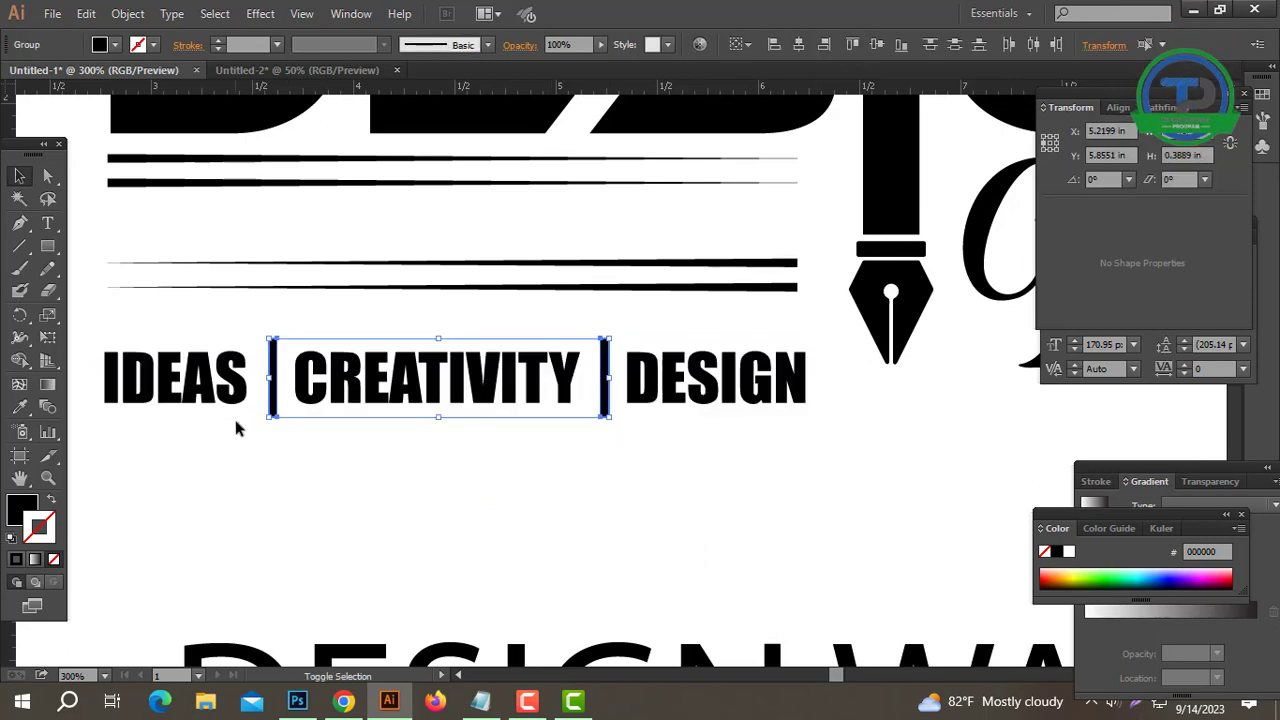
pyautogui.click(1063, 572)
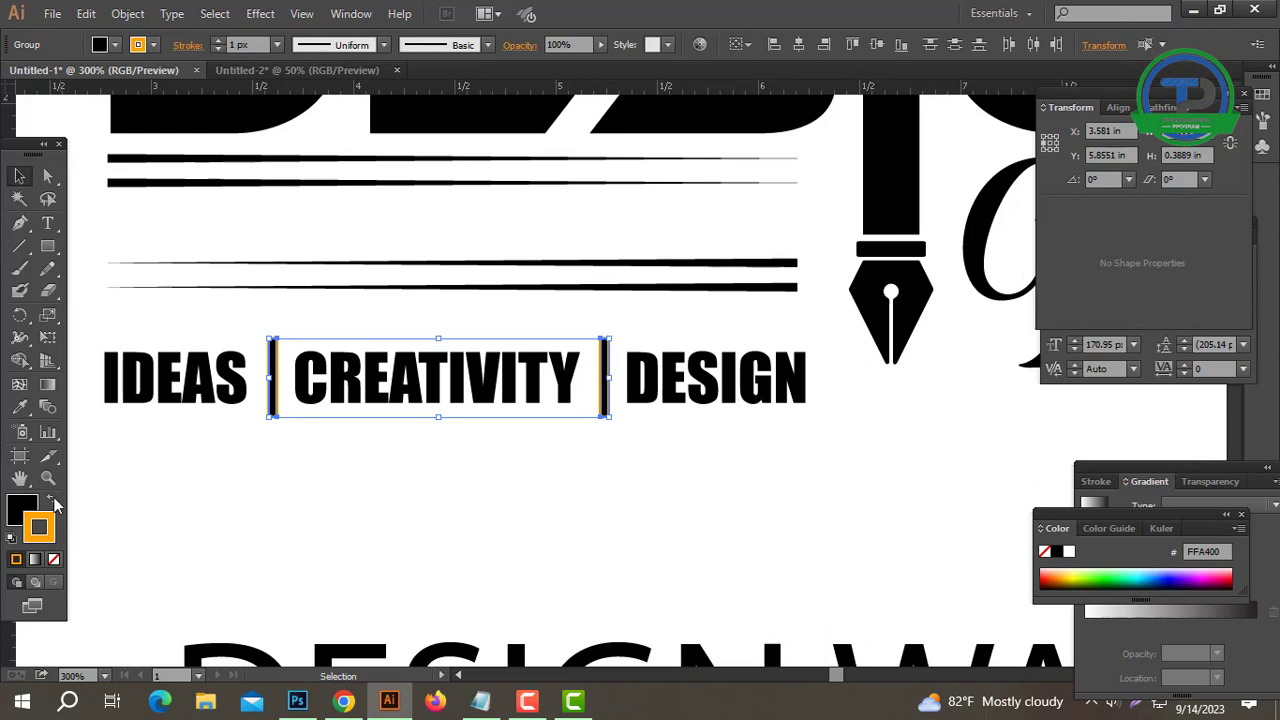
pyautogui.click(54, 561)
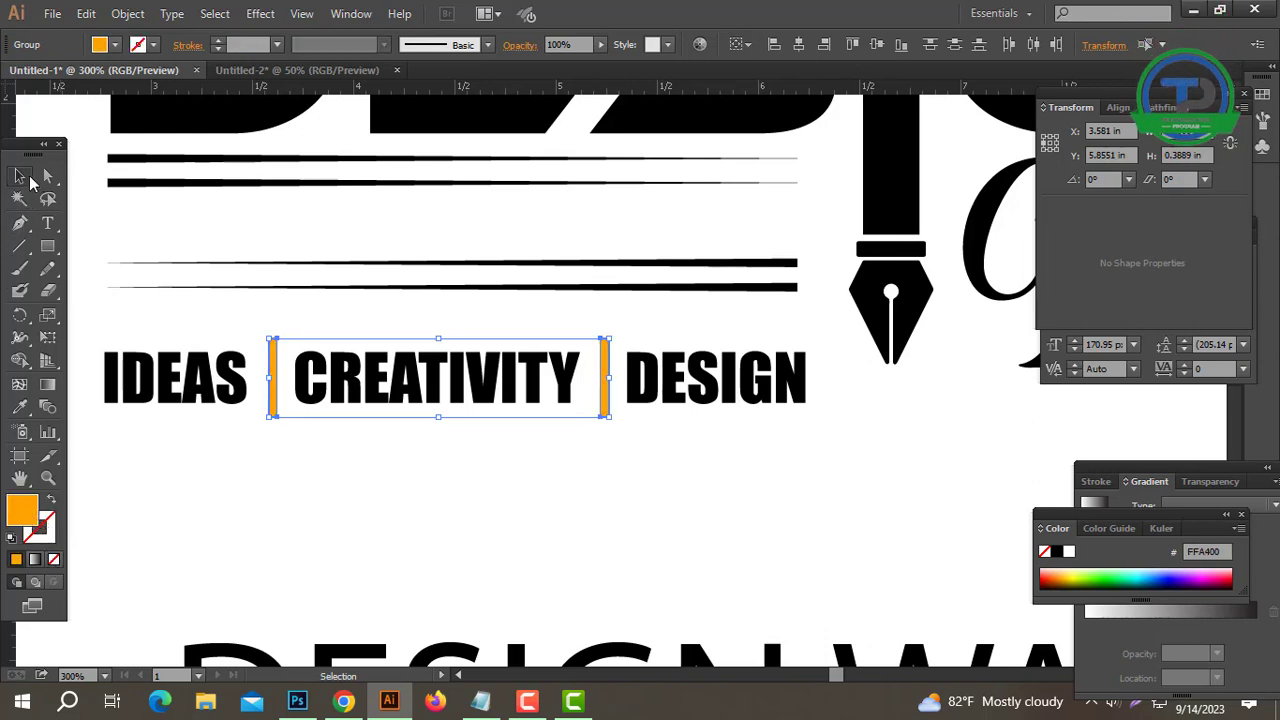
pyautogui.click(745, 447)
# Step: Group the tagline with its dividers, move it between the pairs of tapered lines and narrow it to match their width
pyautogui.moveTo(168, 333); pyautogui.dragTo(170, 333)
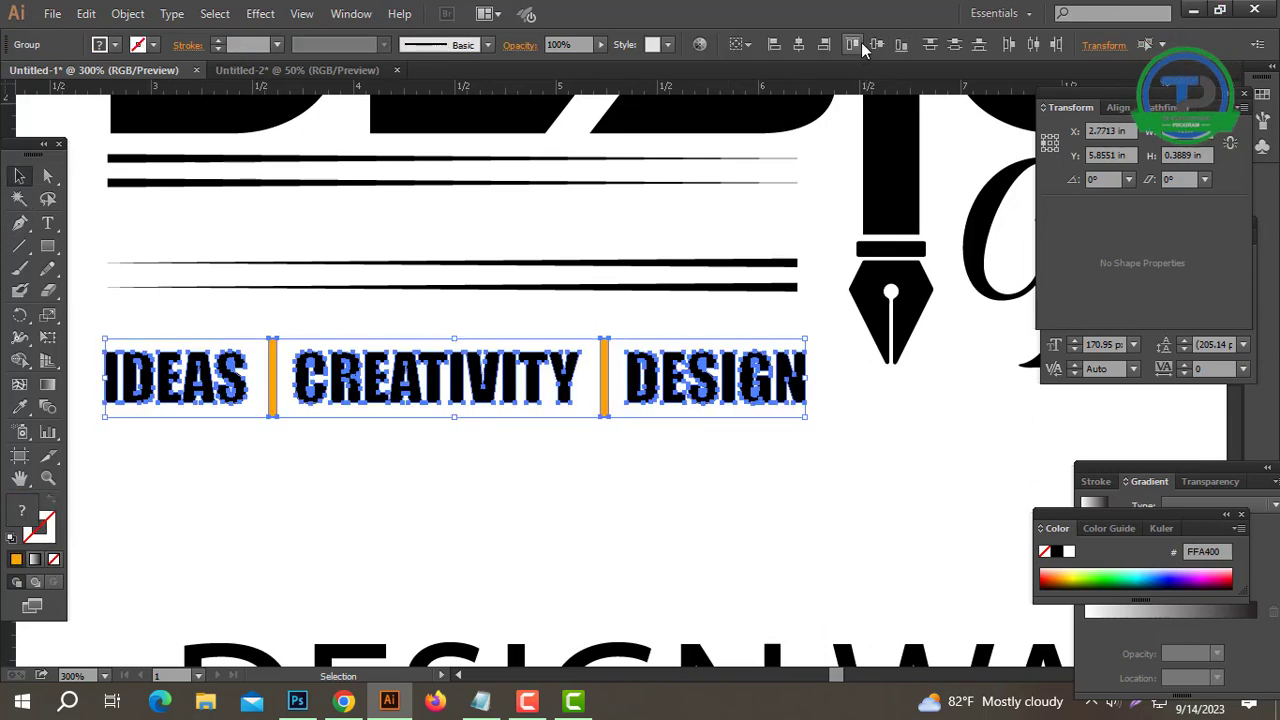
pyautogui.moveTo(482, 374); pyautogui.dragTo(503, 237)
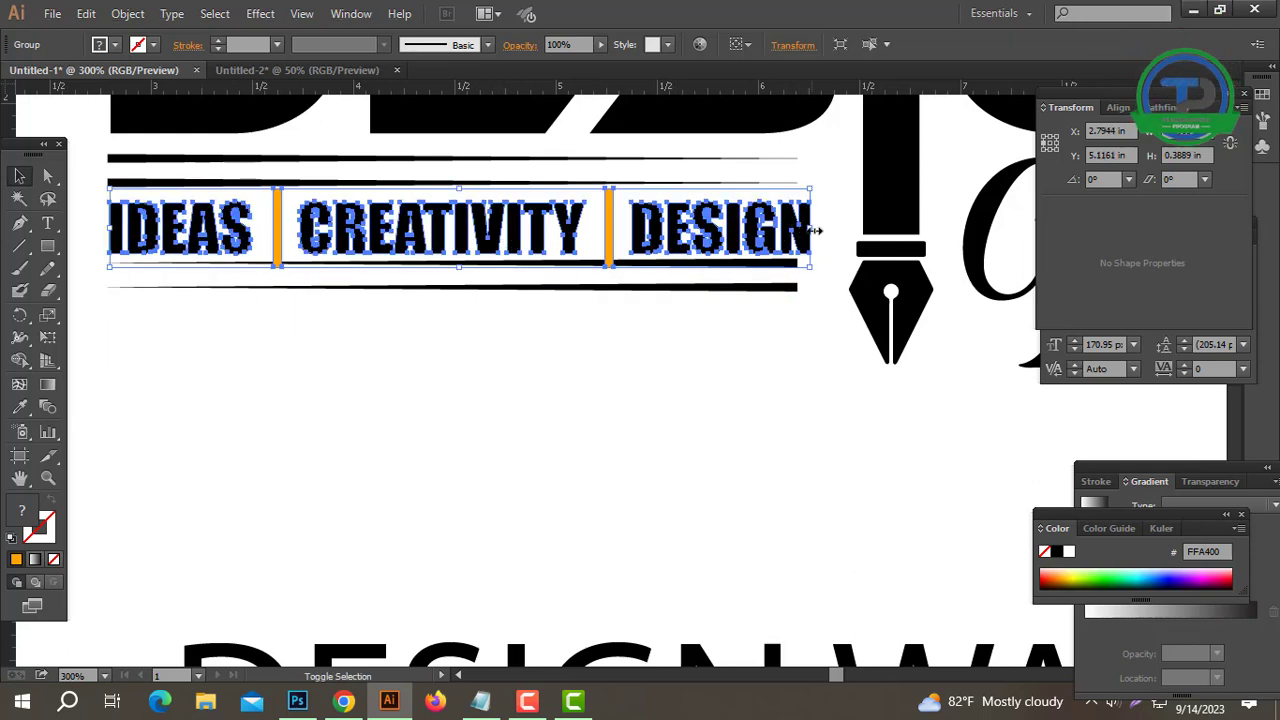
pyautogui.moveTo(815, 231); pyautogui.dragTo(801, 230)
# Step: Ungroup the tagline, shorten the orange dividers, center them vertically with the words and return everything between the line pairs
pyautogui.moveTo(604, 238); pyautogui.dragTo(600, 398)
pyautogui.rightClick(600, 398)
pyautogui.click(655, 511)
pyautogui.moveTo(649, 331); pyautogui.dragTo(281, 370)
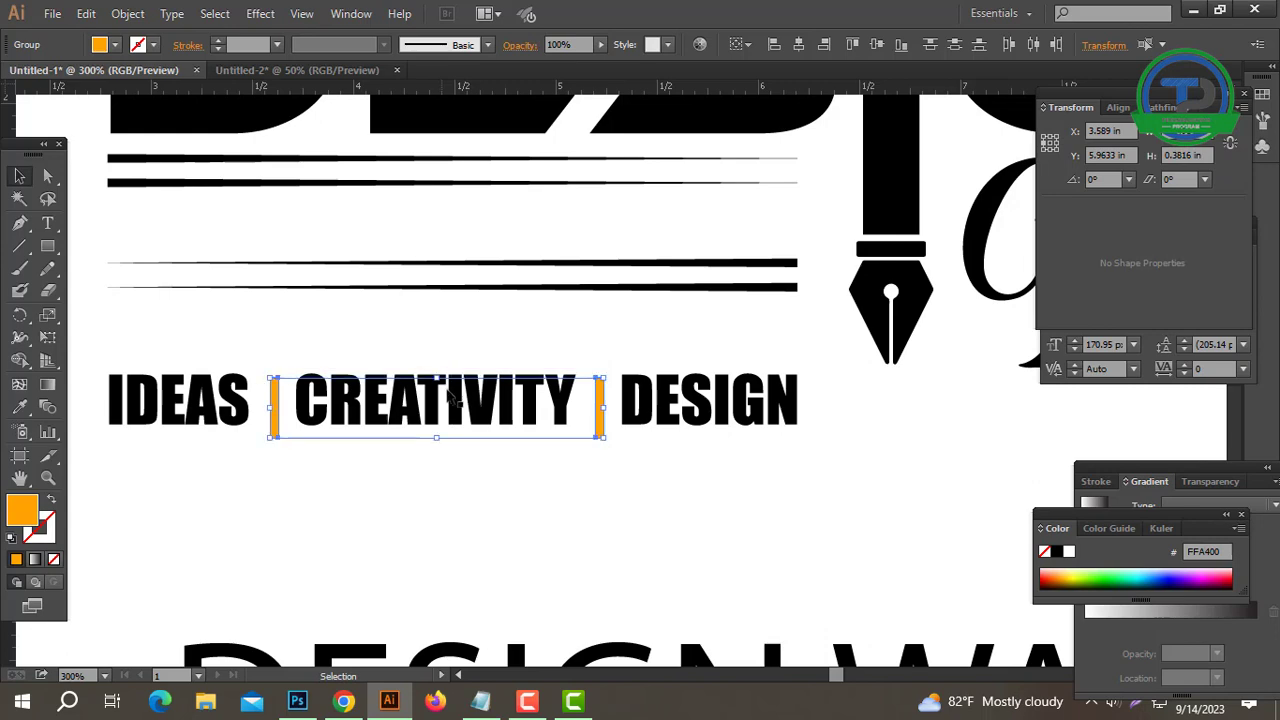
pyautogui.moveTo(700, 487); pyautogui.dragTo(494, 229)
pyautogui.click(877, 45)
pyautogui.click(584, 327)
pyautogui.keyDown('ctrl'); pyautogui.keyDown('alt'); pyautogui.click(584, 327); pyautogui.keyUp('alt'); pyautogui.keyUp('ctrl')
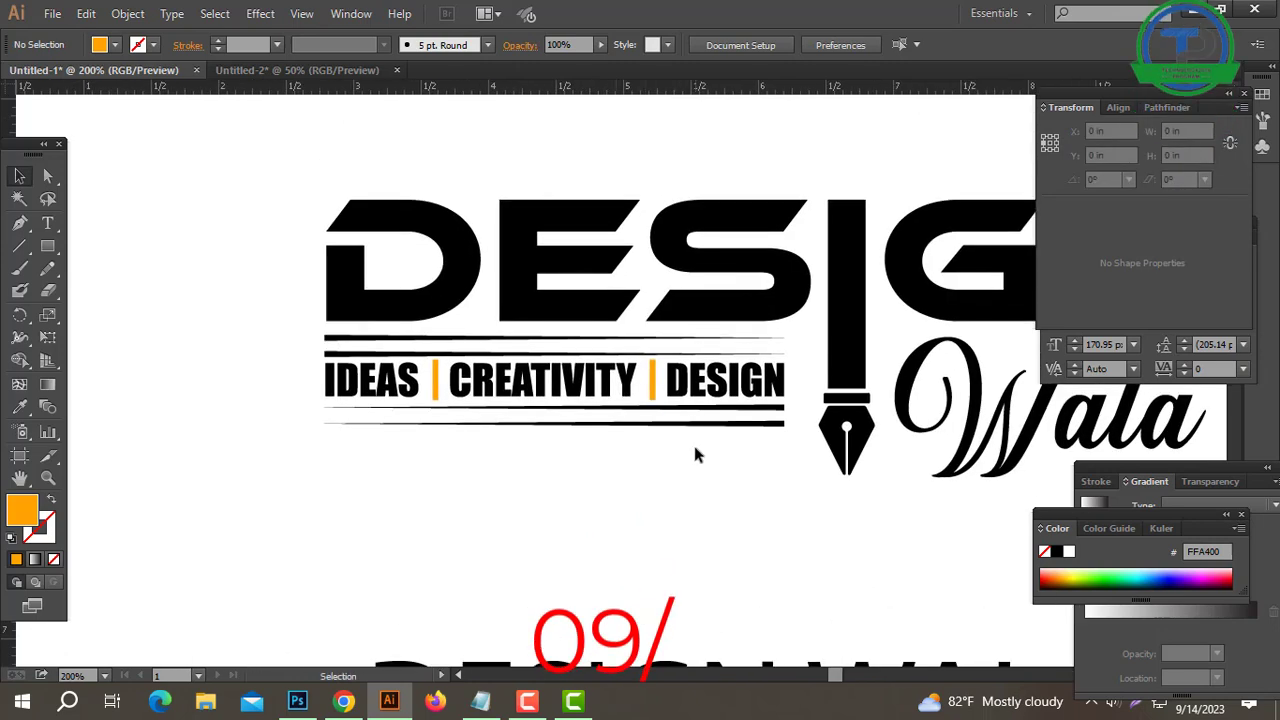
# Step: Tighten and group the lower pair of tapered lines, and shorten it from its thin end so it starts beneath CREATIVITY
pyautogui.click(675, 424)
pyautogui.moveTo(716, 430); pyautogui.dragTo(722, 403)
pyautogui.click(739, 451)
pyautogui.hotkey('ctrl', 'g')
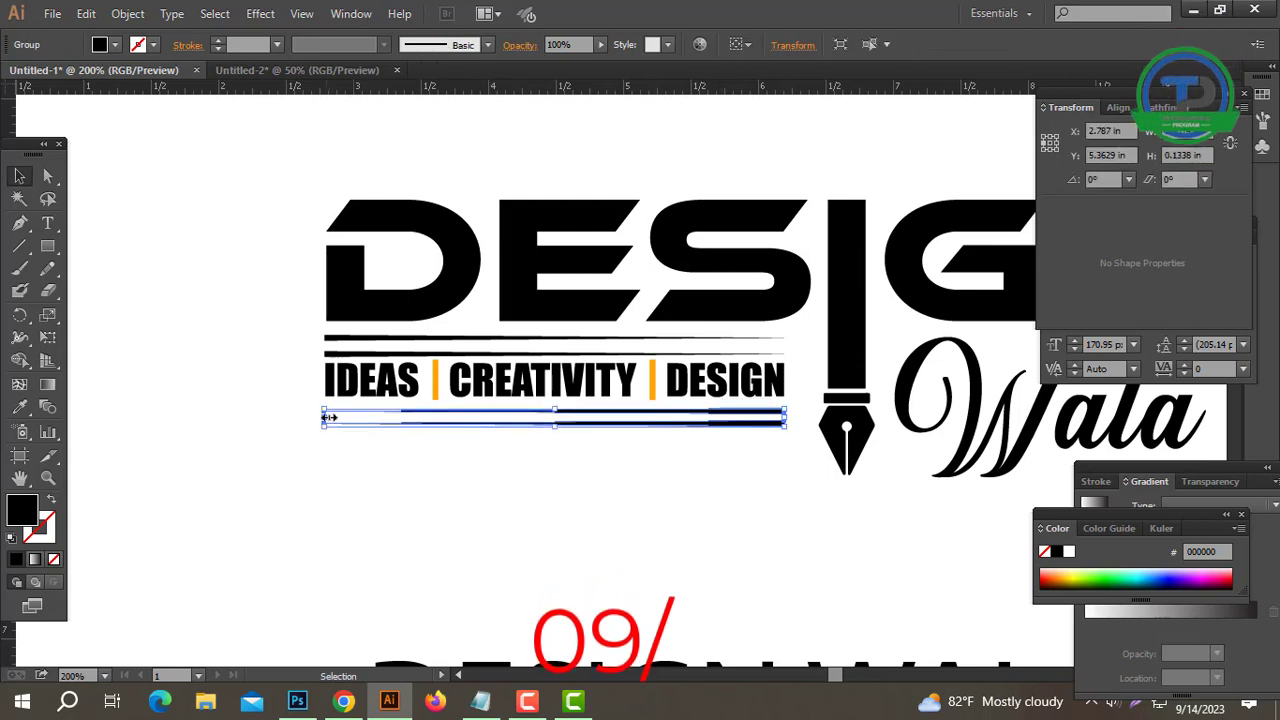
pyautogui.moveTo(330, 421); pyautogui.dragTo(451, 457)
pyautogui.click(451, 457)
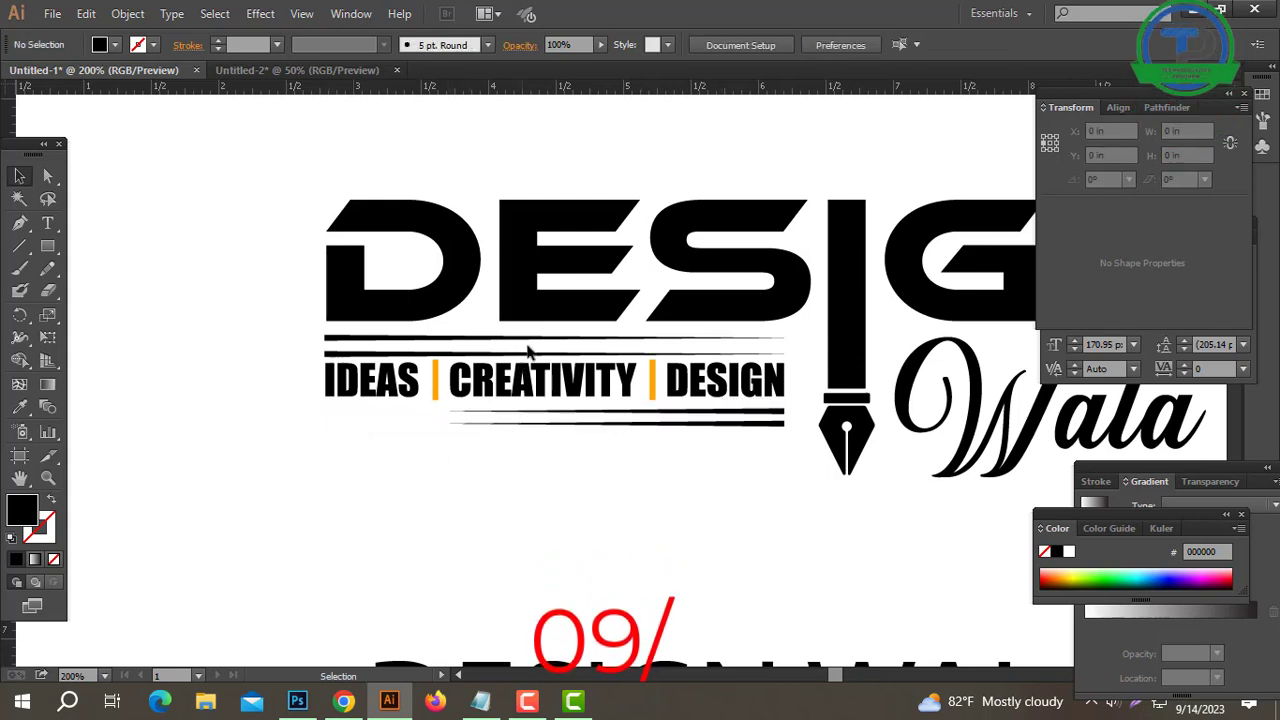
# Step: Replace the upper pair of tapered lines with a mirrored copy of the lower pair, left-aligned with the tagline and placed above it
pyautogui.click(495, 338)
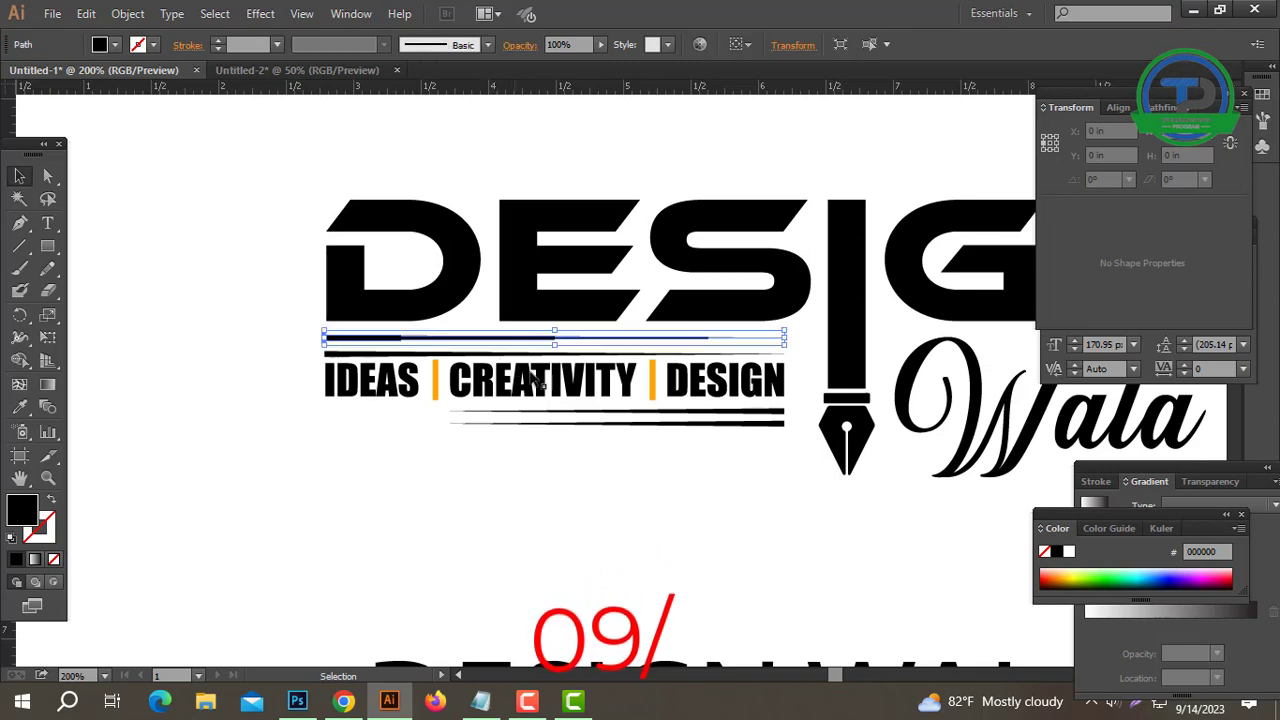
pyautogui.press('Delete')
pyautogui.click(784, 422)
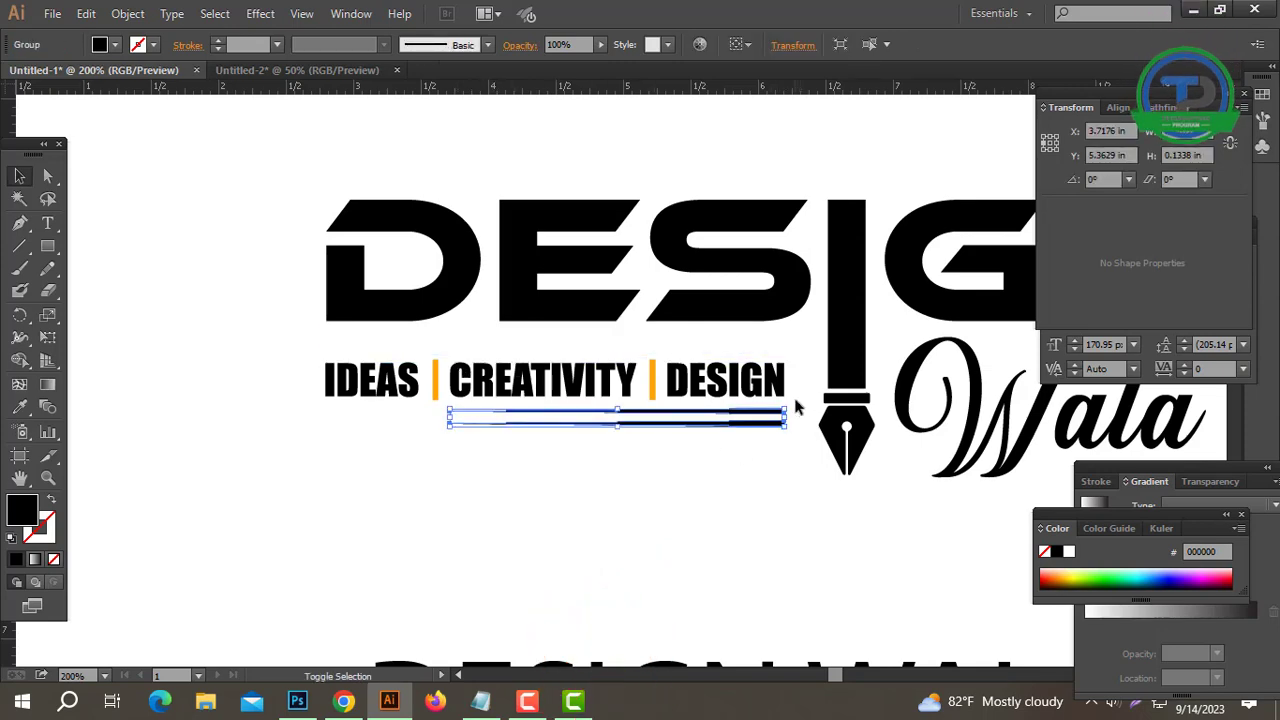
pyautogui.keyDown('shift'); pyautogui.click(490, 396); pyautogui.keyUp('shift')
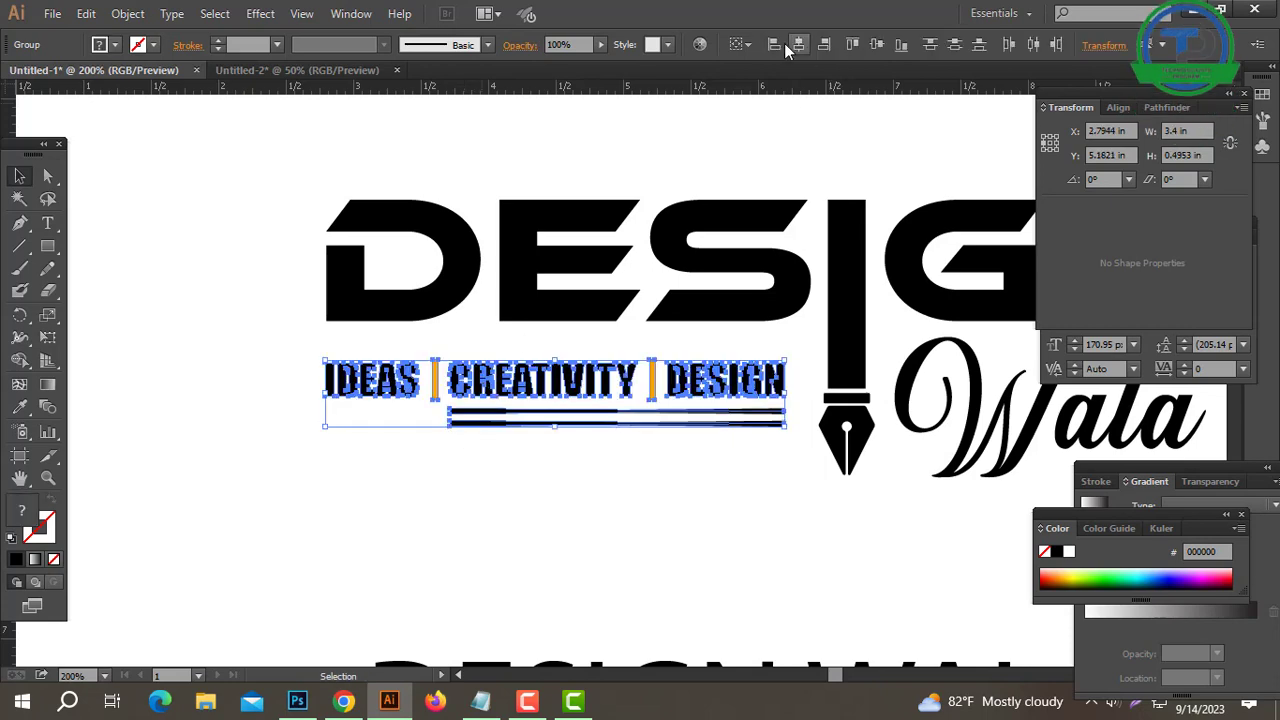
pyautogui.click(416, 441)
pyautogui.doubleClick(367, 423)
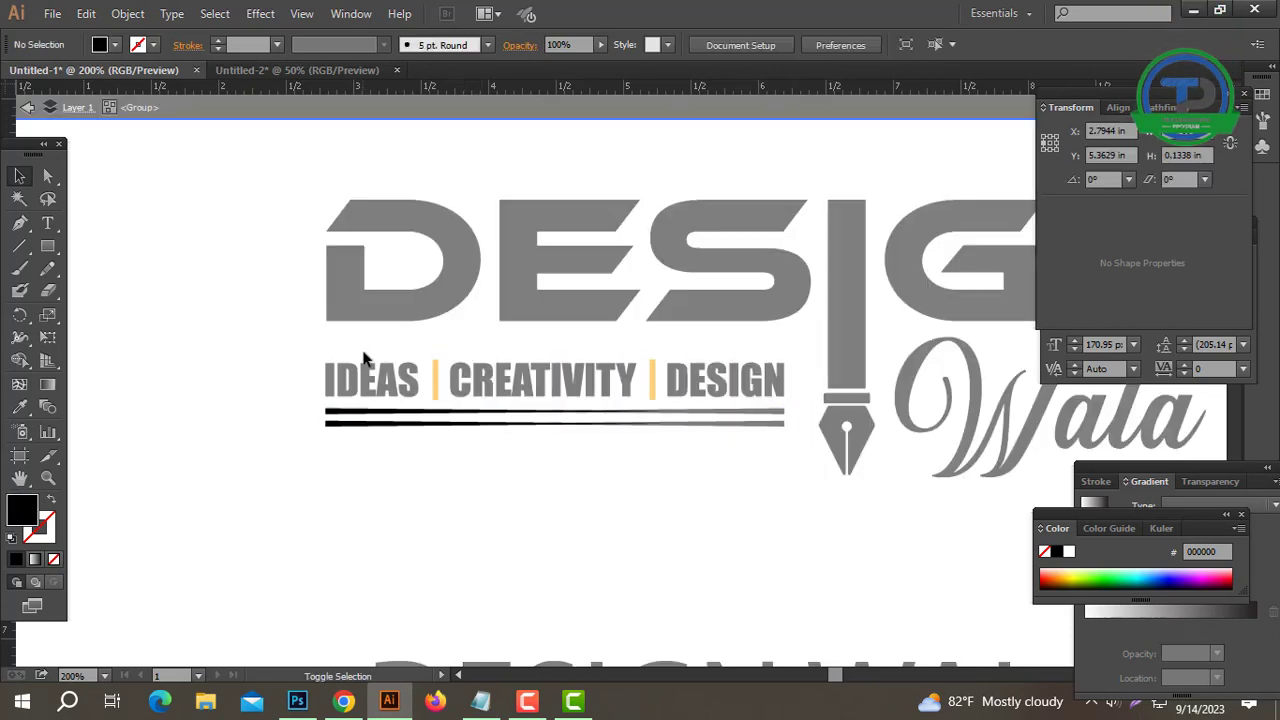
pyautogui.click(369, 425)
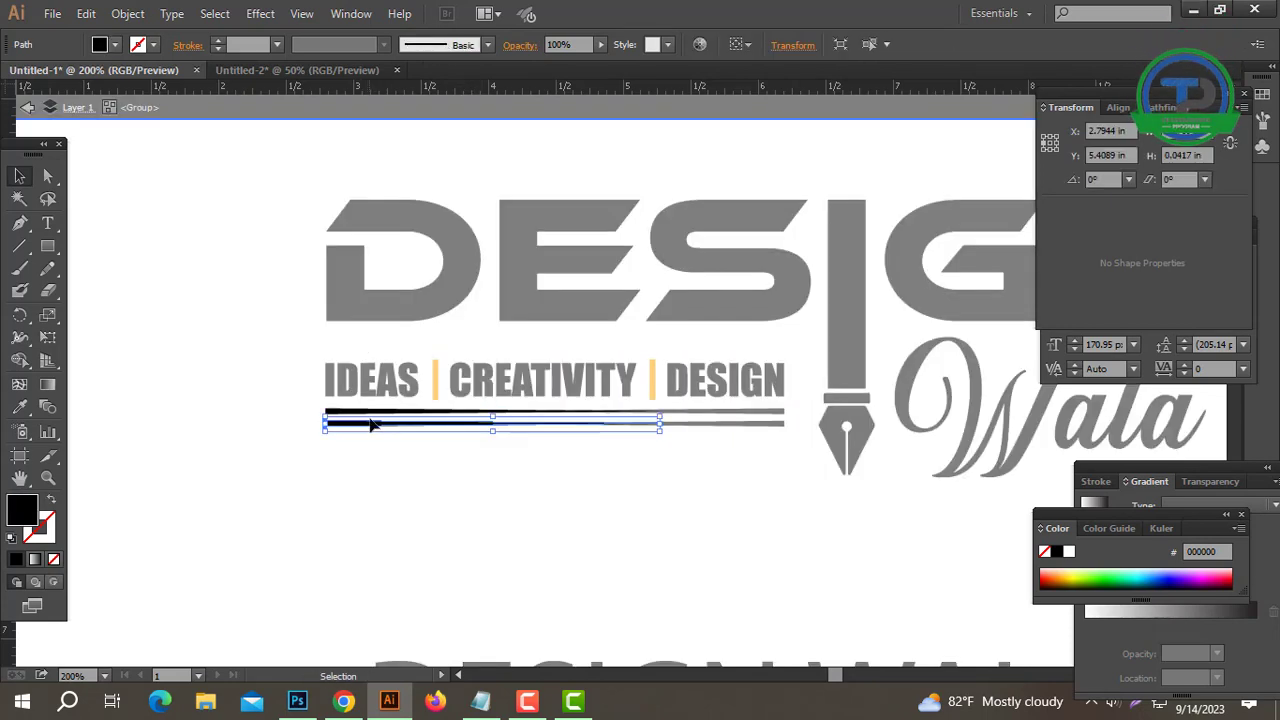
pyautogui.doubleClick(436, 490)
pyautogui.moveTo(355, 425); pyautogui.dragTo(368, 353)
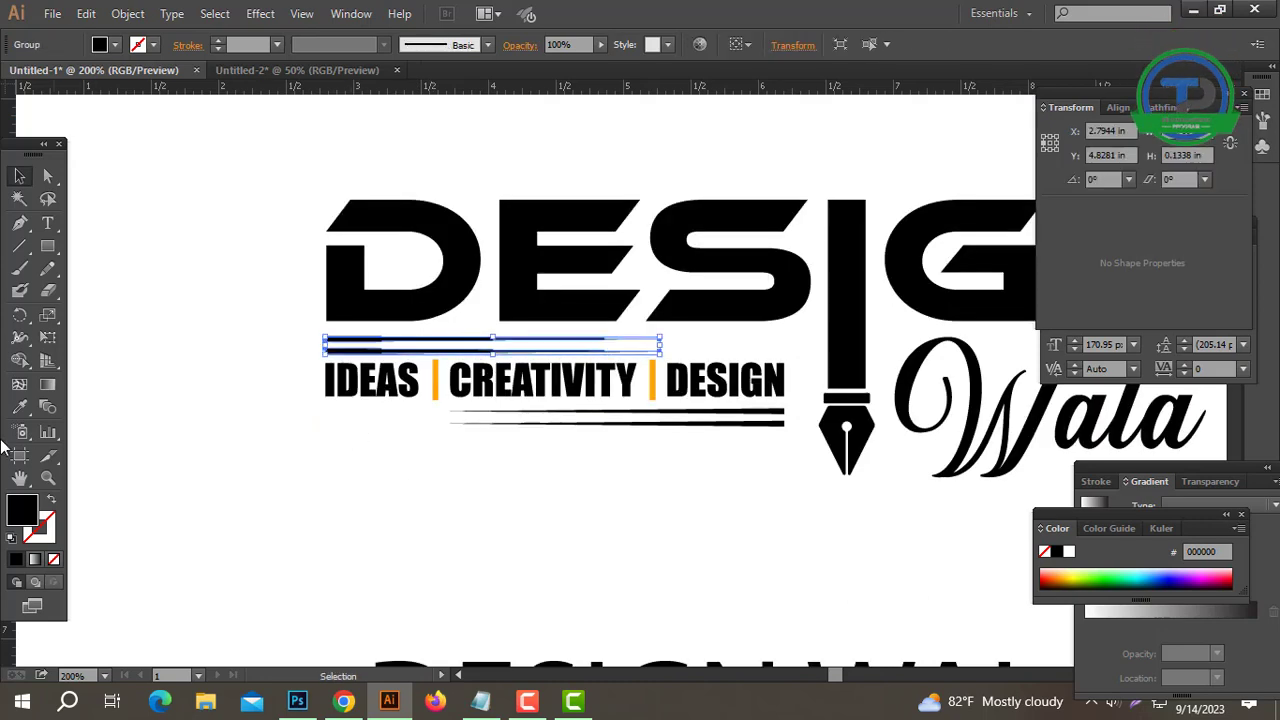
# Step: Recolor the upper pair of lines with the dividers' orange FFA400 and nudge it evenly between DESIGN and the tagline
pyautogui.click(436, 372)
pyautogui.press('Down')
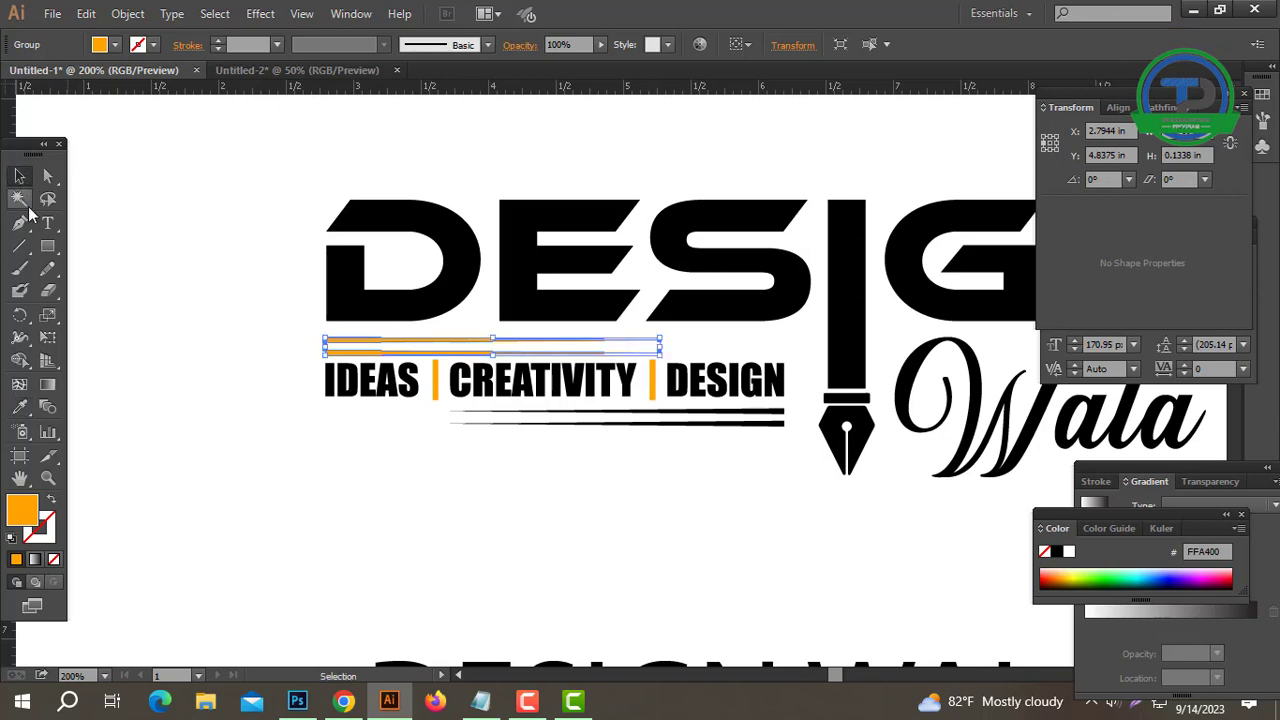
pyautogui.click(304, 485)
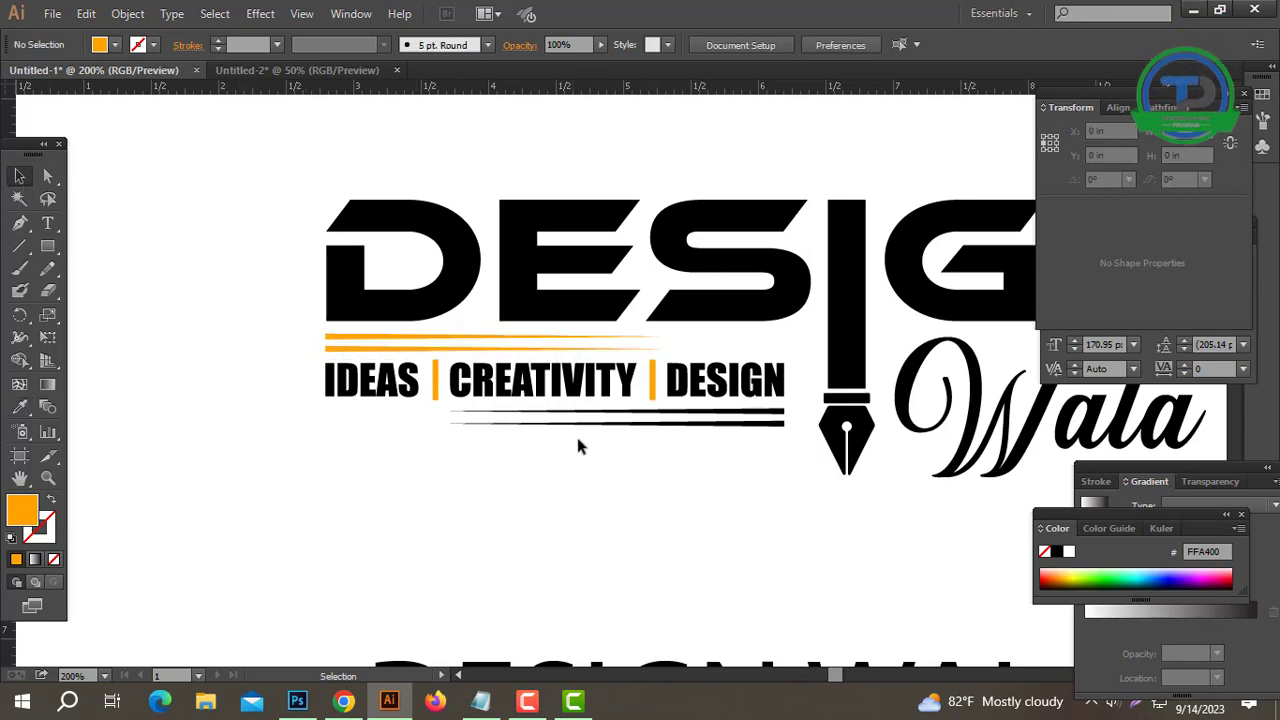
# Step: Group the black lower pair of tapered lines with the orange upper pair around the tagline
pyautogui.click(707, 413)
pyautogui.moveTo(721, 459); pyautogui.dragTo(564, 390)
pyautogui.click(522, 461)
pyautogui.click(686, 414)
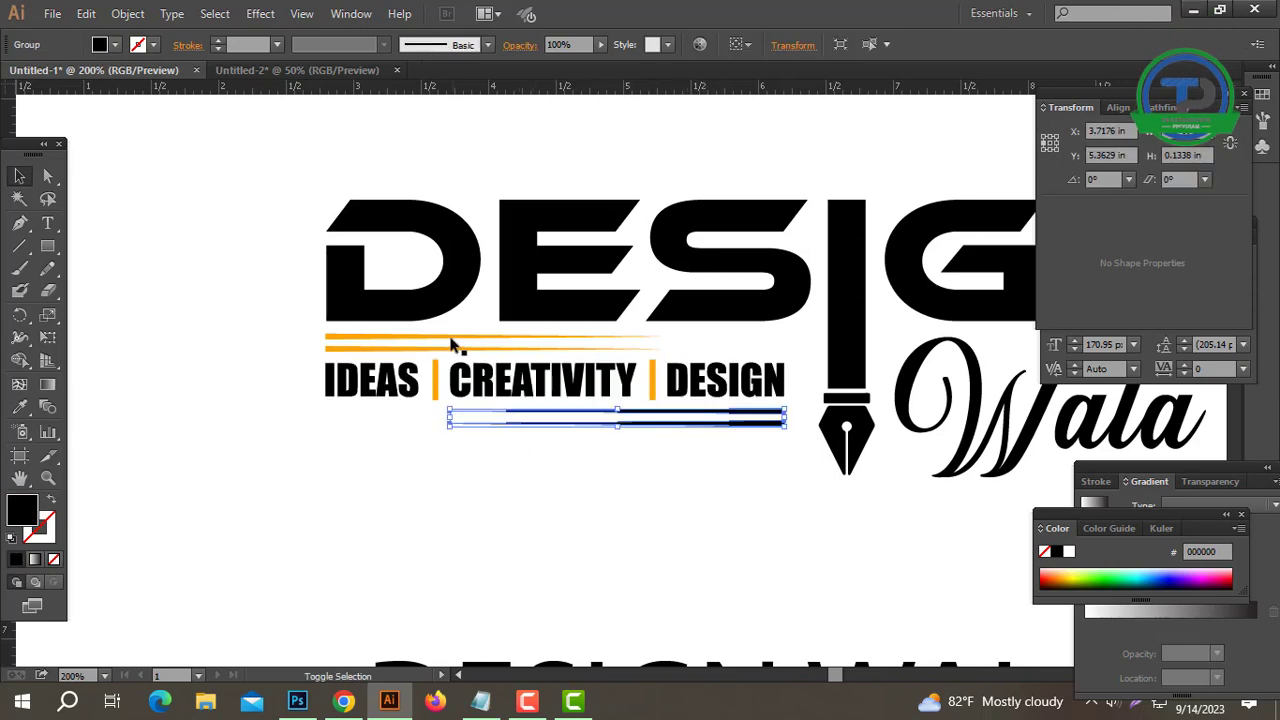
pyautogui.keyDown('shift'); pyautogui.click(416, 338); pyautogui.keyUp('shift')
pyautogui.hotkey('ctrl', 'g')
pyautogui.moveTo(745, 472); pyautogui.dragTo(474, 370)
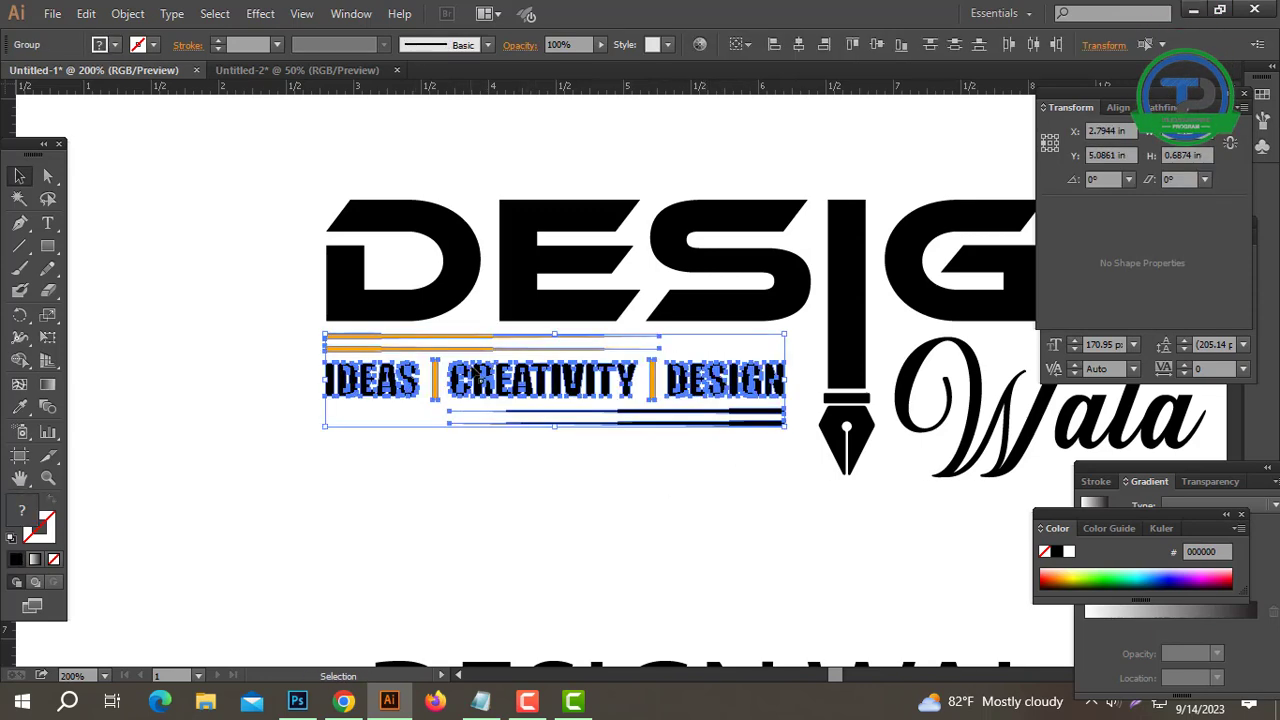
pyautogui.click(546, 614)
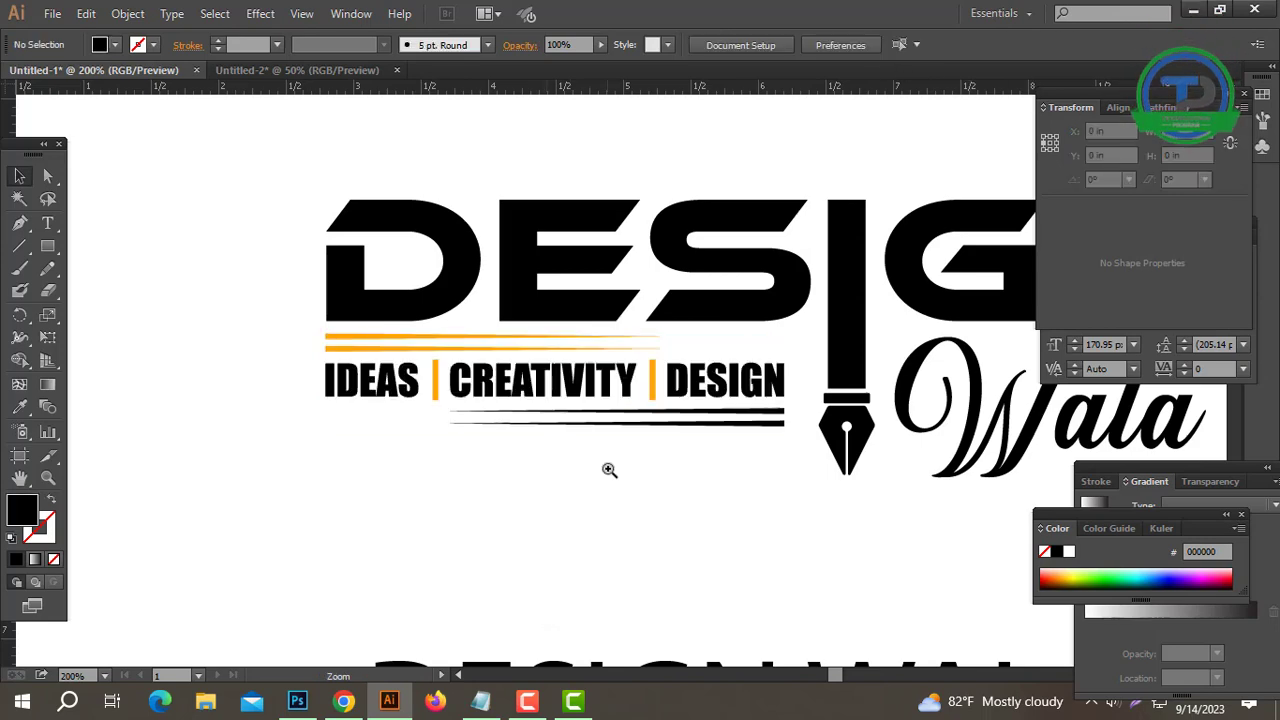
# Step: Recolor the DESIGN lettering and its pen-nib I with the upper tapered lines' orange FFA400
pyautogui.keyDown('ctrl'); pyautogui.keyDown('alt'); pyautogui.click(608, 469); pyautogui.keyUp('alt'); pyautogui.keyUp('ctrl')
pyautogui.keyDown('ctrl'); pyautogui.keyDown('alt'); pyautogui.click(610, 470); pyautogui.keyUp('alt'); pyautogui.keyUp('ctrl')
pyautogui.moveTo(634, 480); pyautogui.dragTo(505, 546)
pyautogui.keyDown('ctrl'); pyautogui.click(661, 361); pyautogui.keyUp('ctrl')
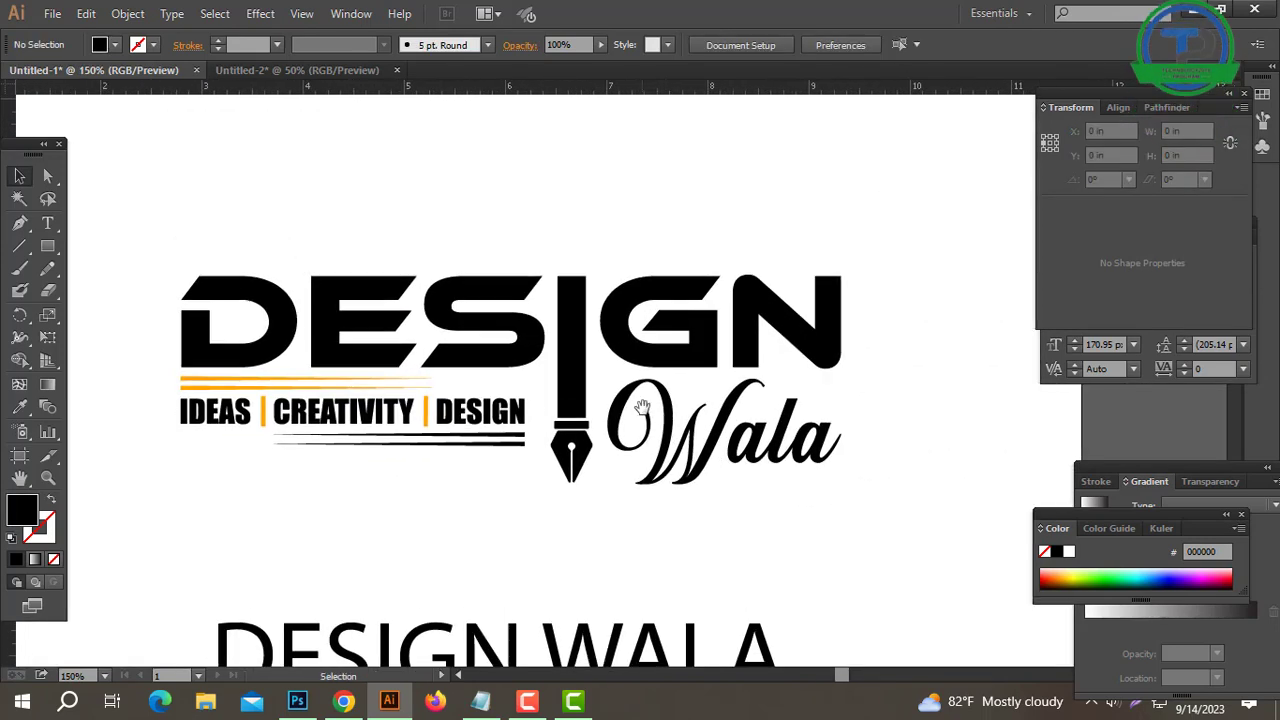
pyautogui.moveTo(893, 242); pyautogui.dragTo(97, 409)
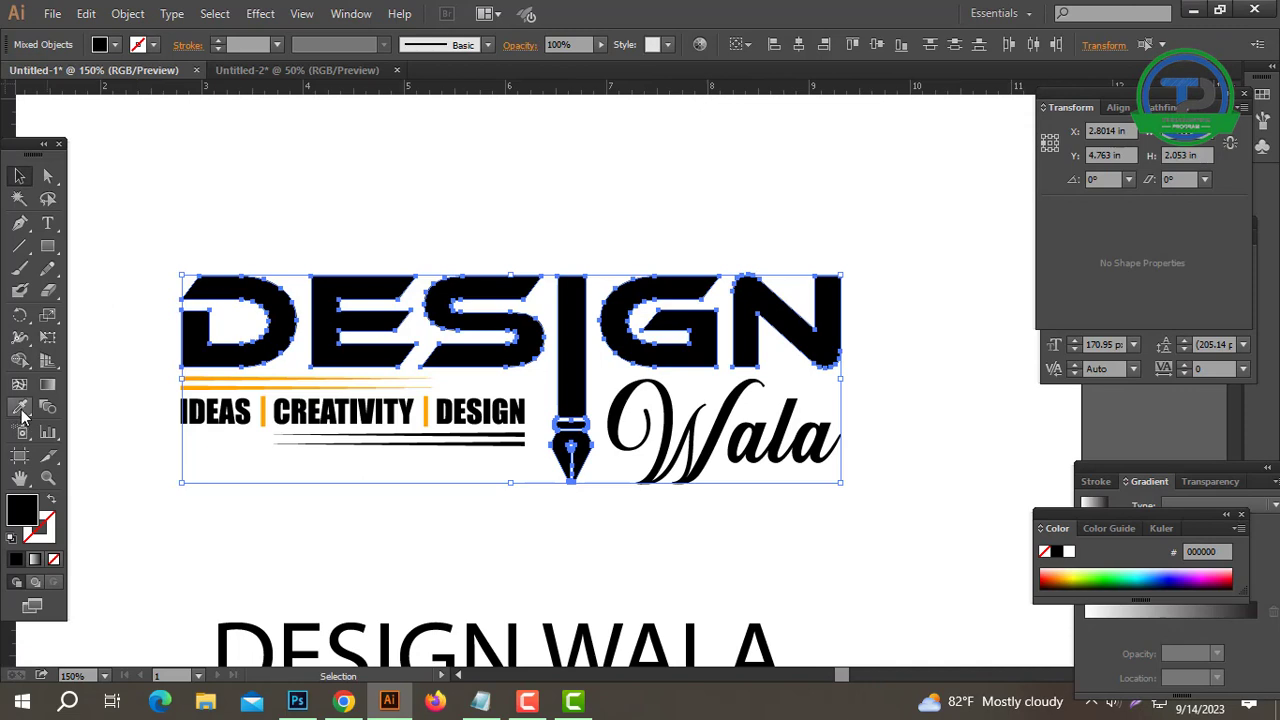
pyautogui.click(240, 381)
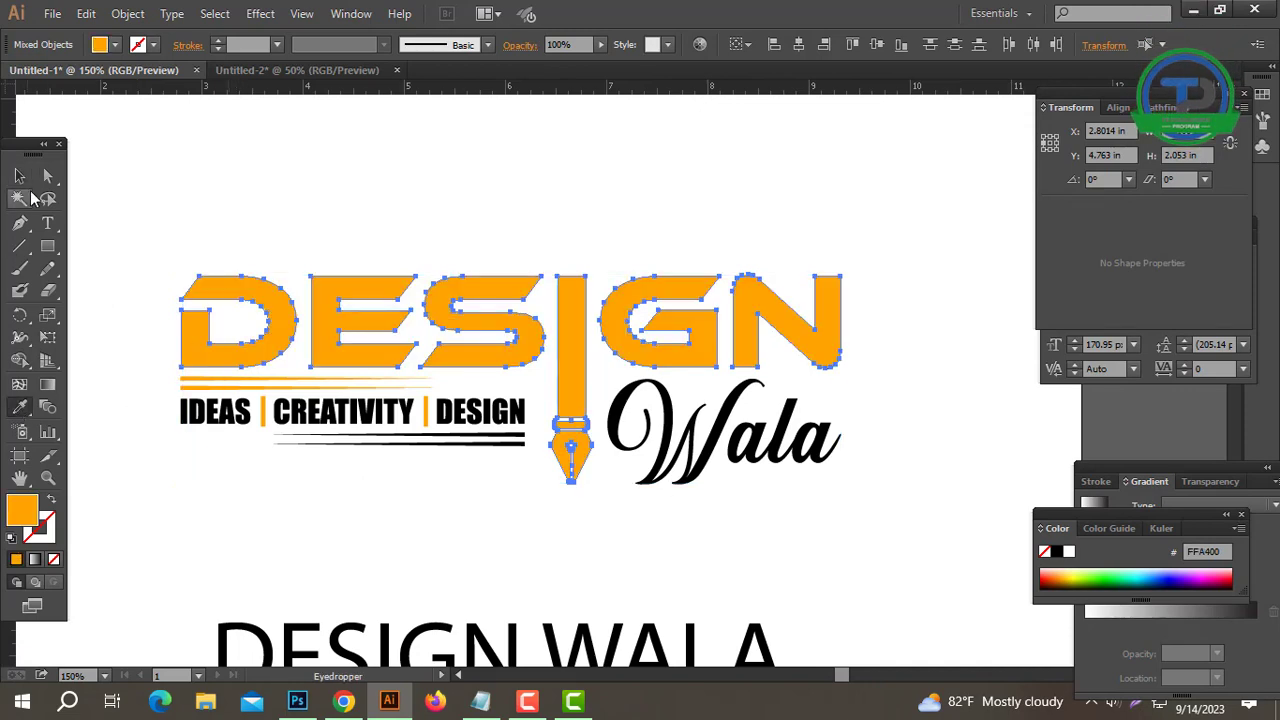
pyautogui.click(47, 177)
pyautogui.click(461, 170)
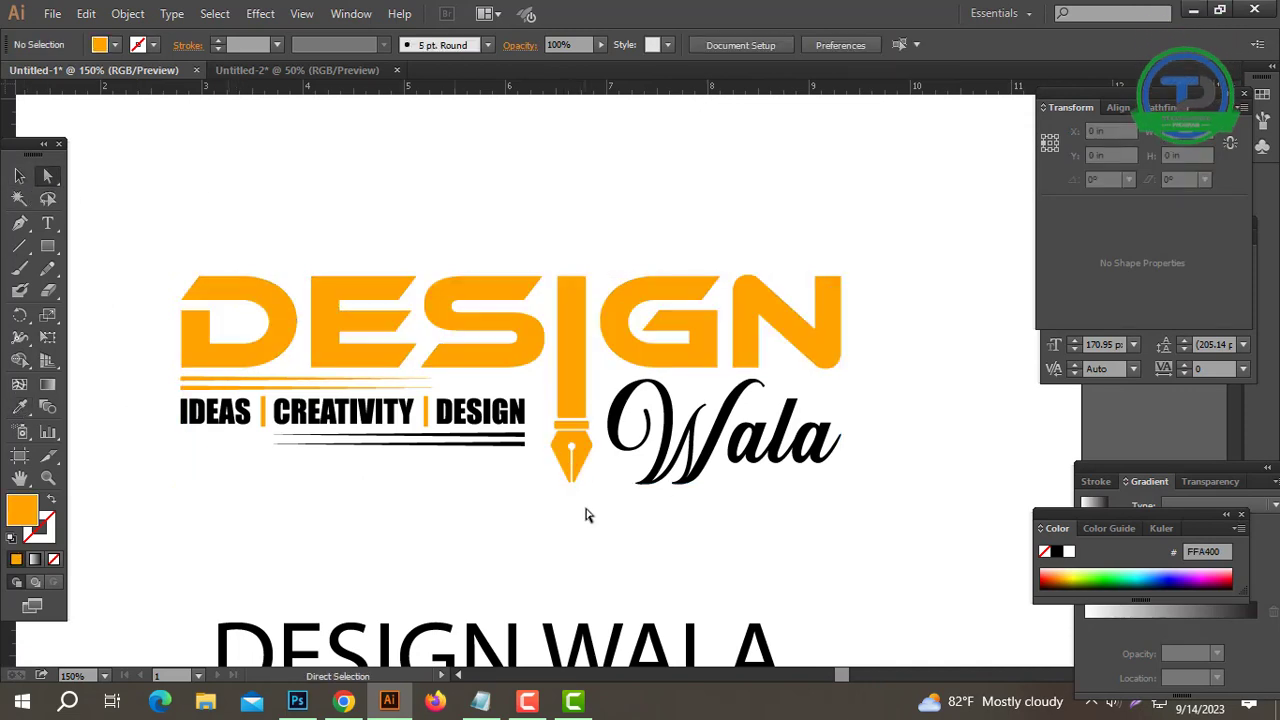
# Step: Recolor only the pen-nib I with the tagline's black, keeping the other DESIGN letters orange
pyautogui.moveTo(670, 422); pyautogui.dragTo(660, 418)
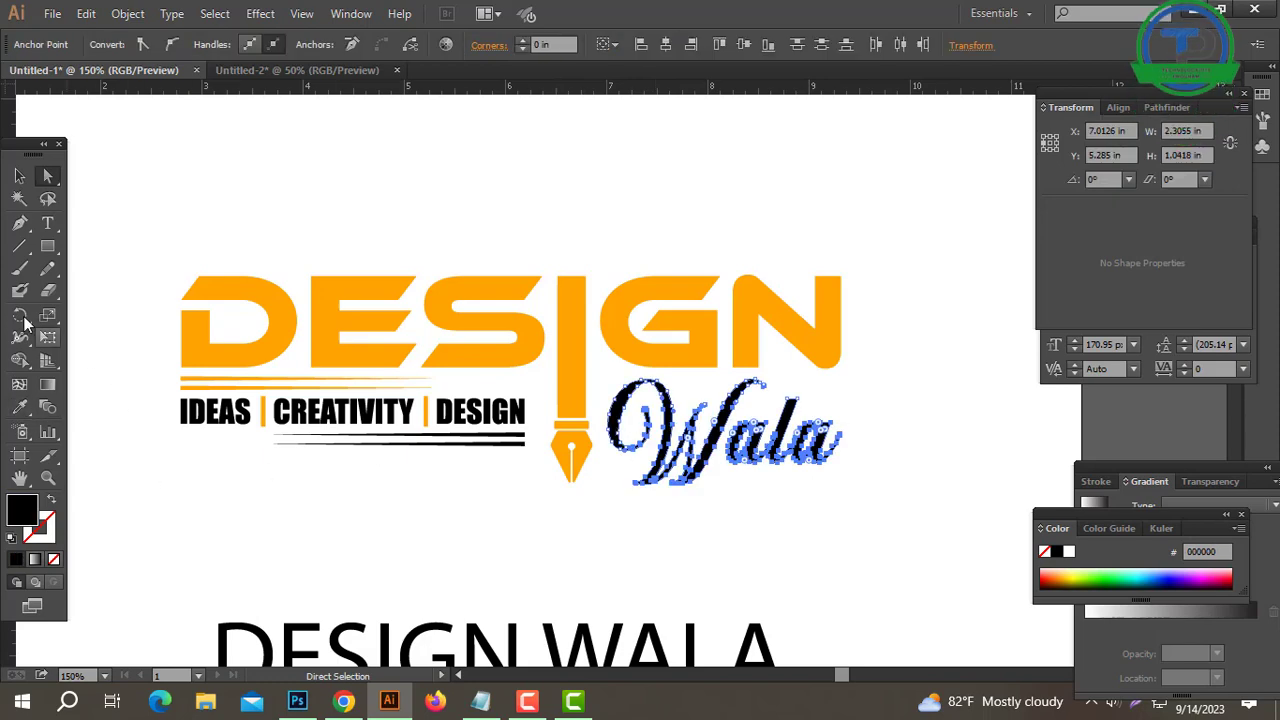
pyautogui.click(585, 262)
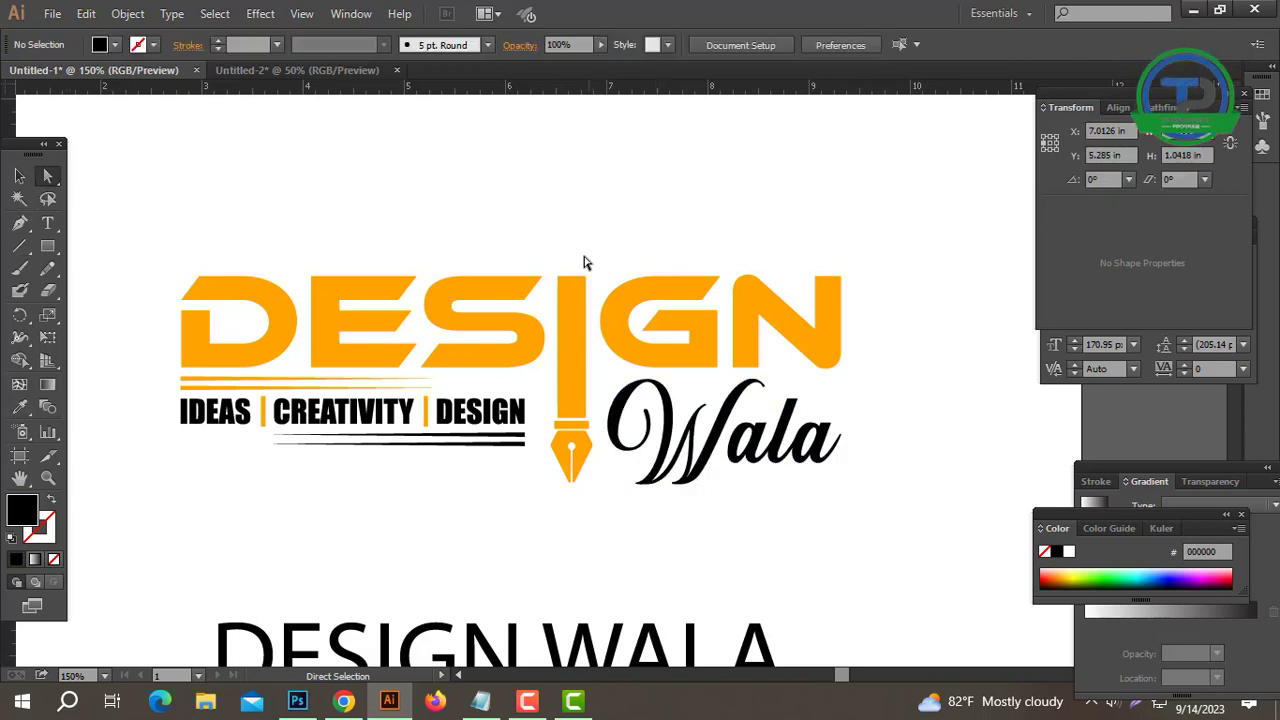
pyautogui.click(553, 477)
pyautogui.press('i')
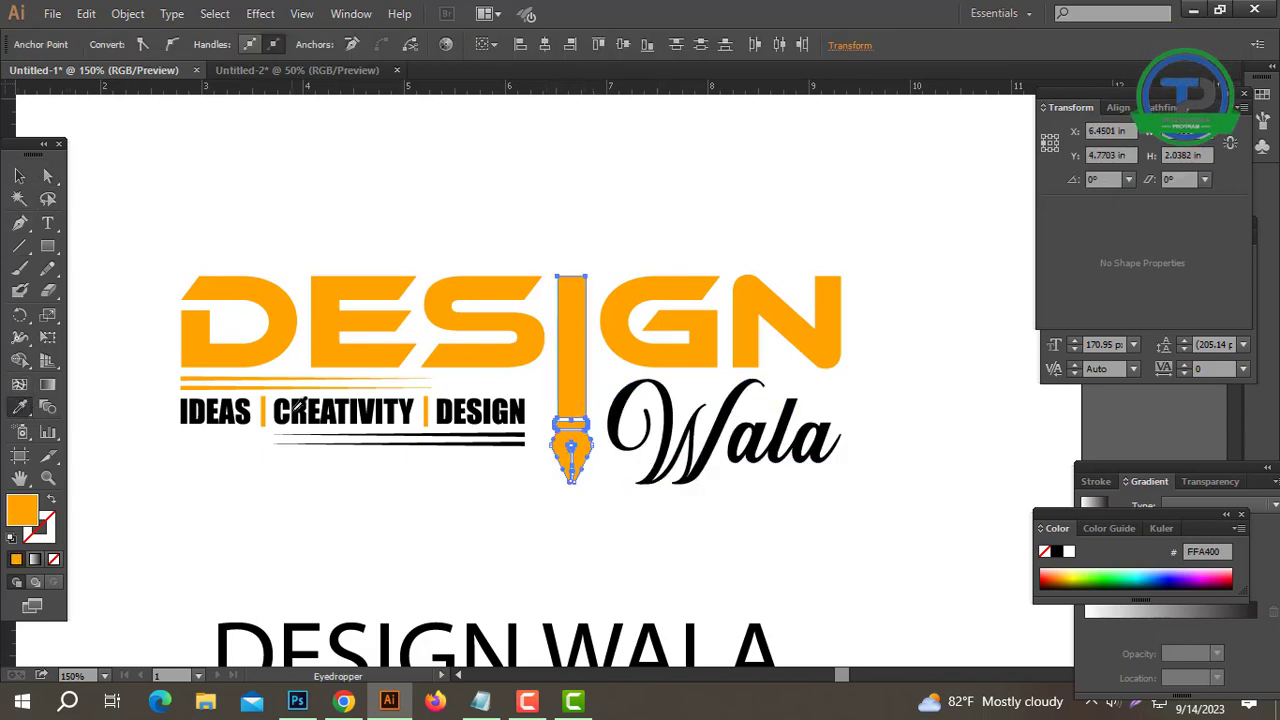
pyautogui.click(303, 404)
pyautogui.click(22, 172)
pyautogui.click(306, 203)
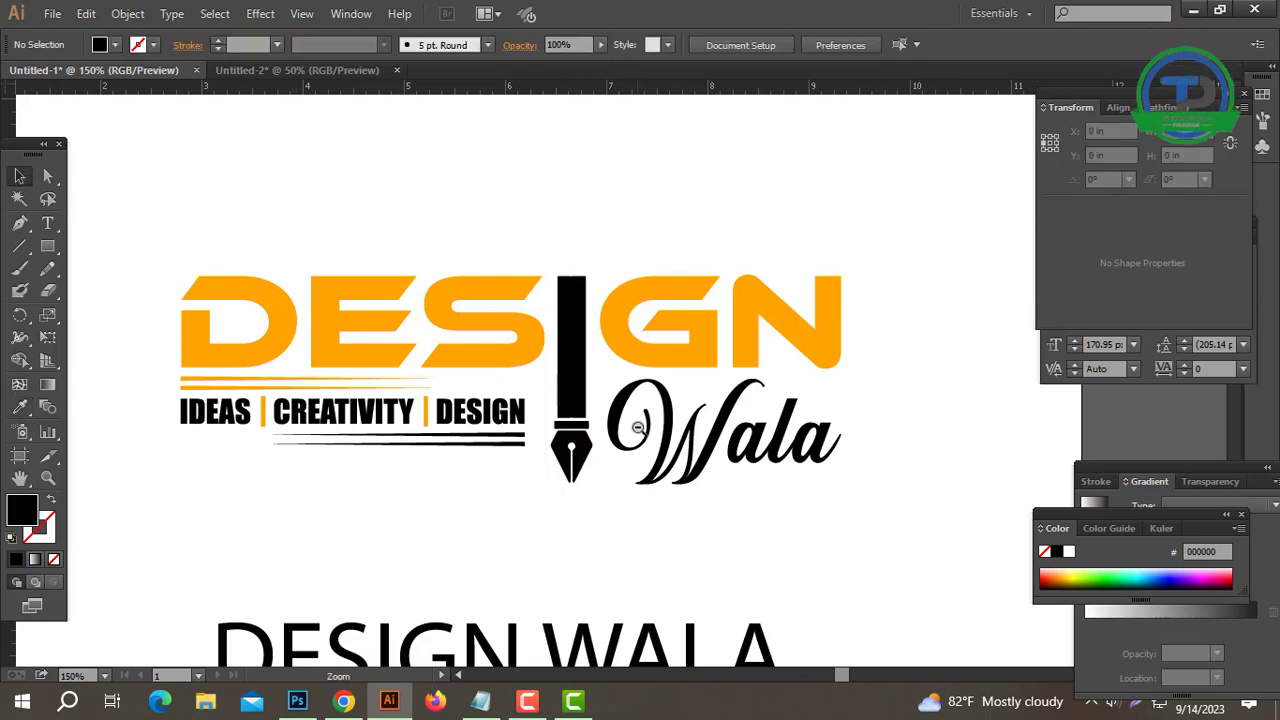
# Step: Select all black parts of the logo by matching color and fill them with blue 0068BF
pyautogui.hotkey('ctrl', '-')
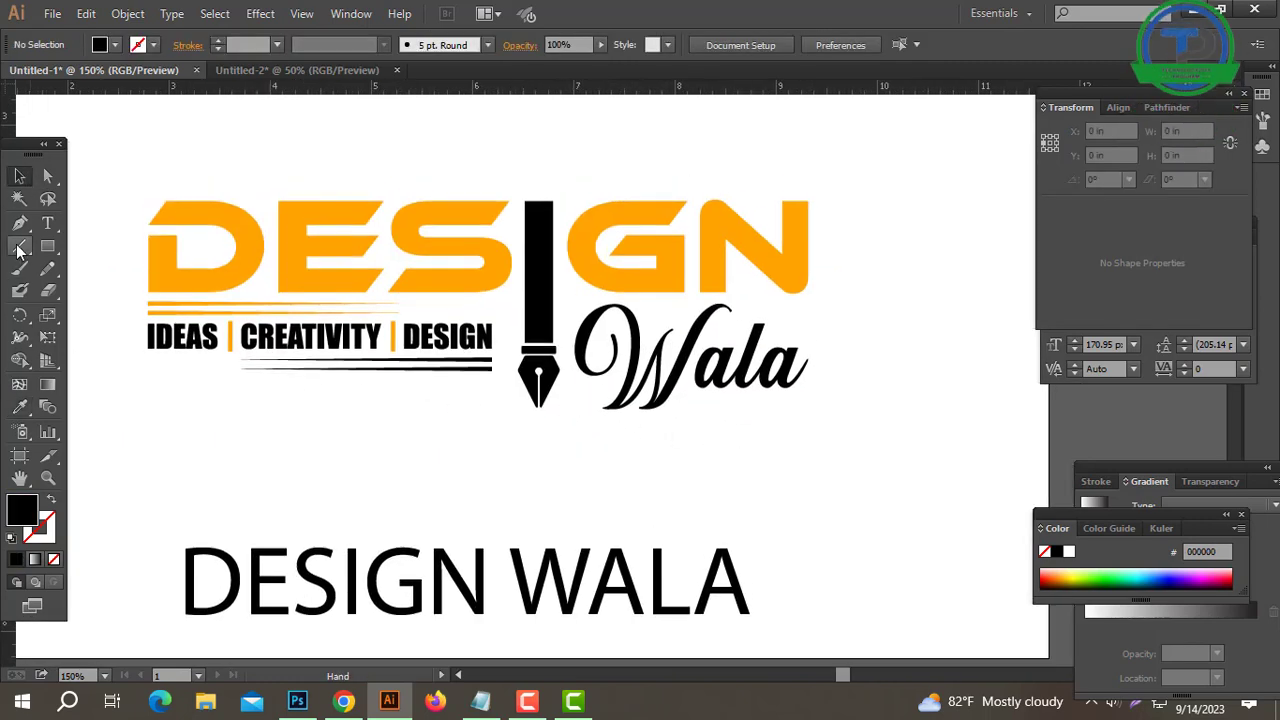
pyautogui.click(597, 333)
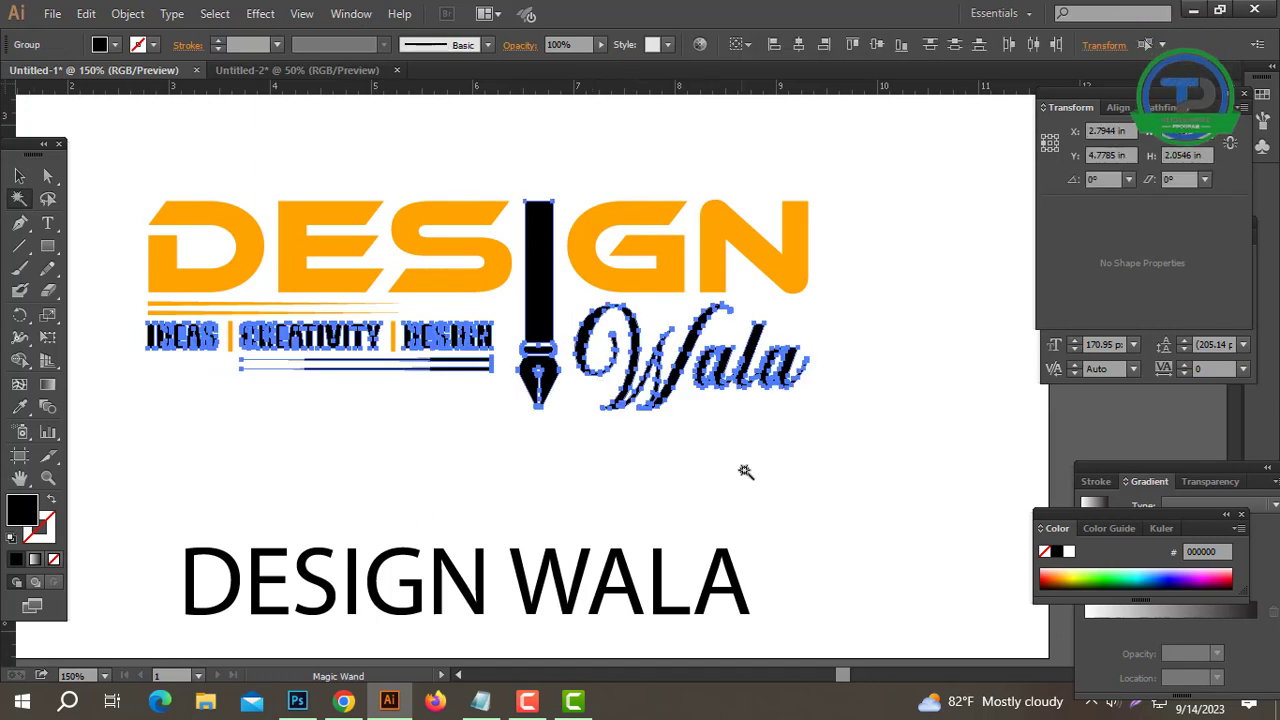
pyautogui.click(1158, 575)
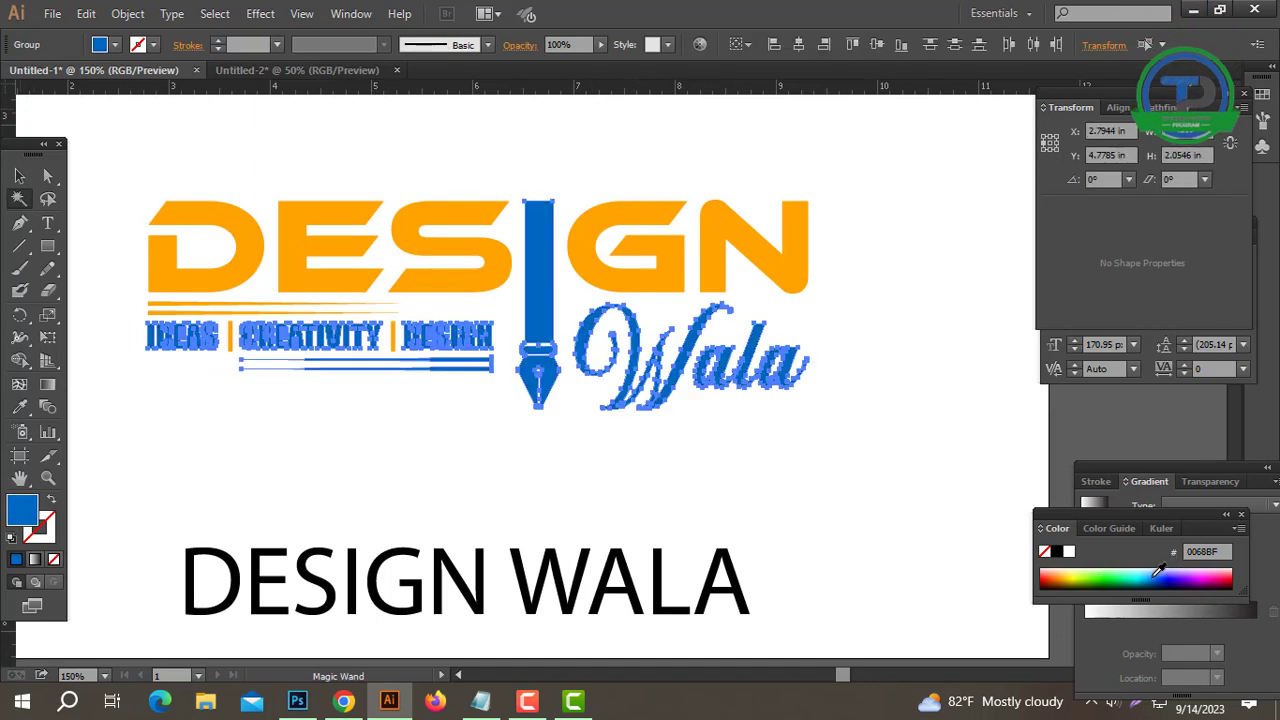
pyautogui.click(20, 177)
pyautogui.click(334, 438)
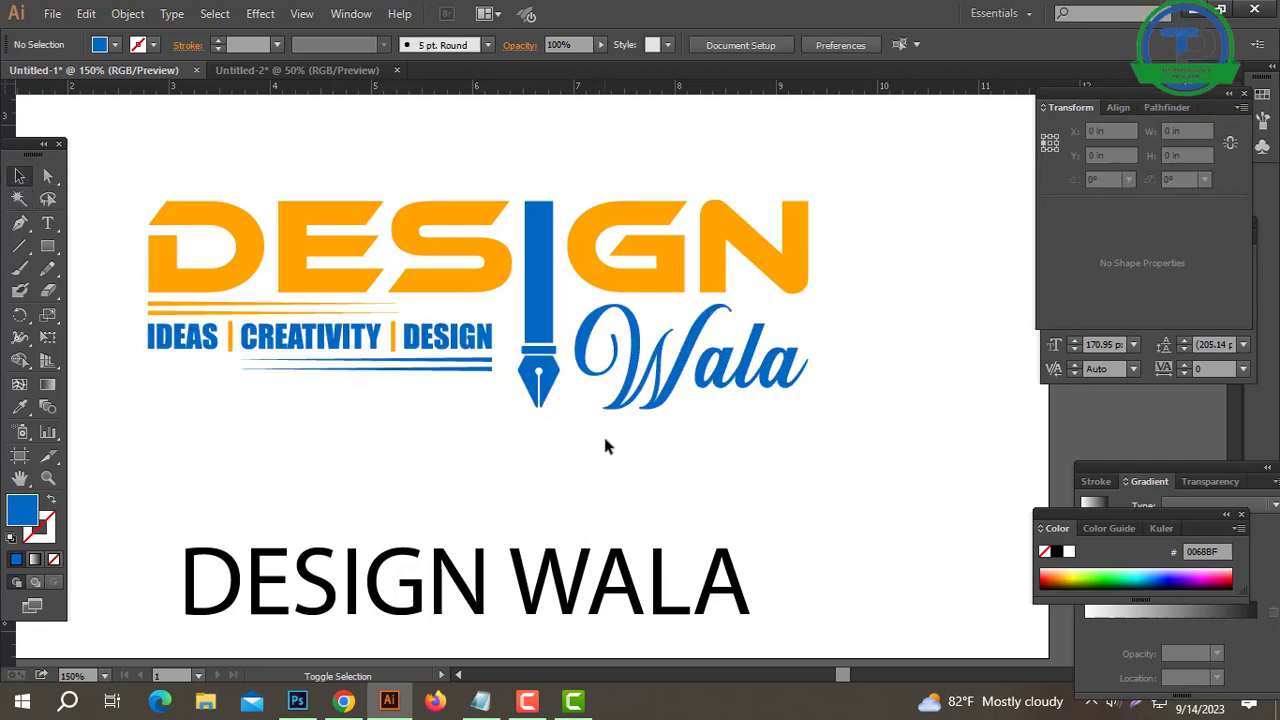
pyautogui.hotkey('ctrl', '-')
pyautogui.moveTo(600, 474)
pyautogui.mouseDown()
pyautogui.moveTo(608, 461)
pyautogui.moveTo(599, 480)
pyautogui.mouseUp()
pyautogui.click(580, 353)
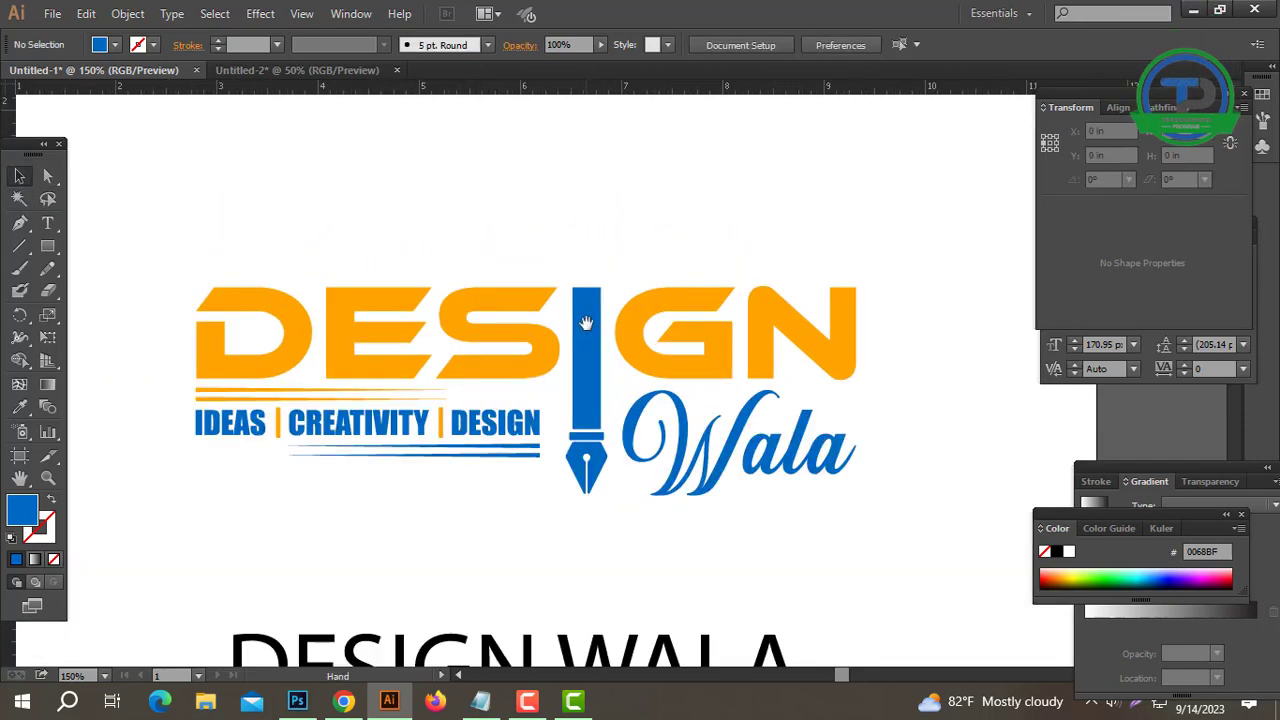
# Step: Group the complete logo and scale it down proportionally to about 1.12 in high
pyautogui.moveTo(942, 424); pyautogui.dragTo(800, 480)
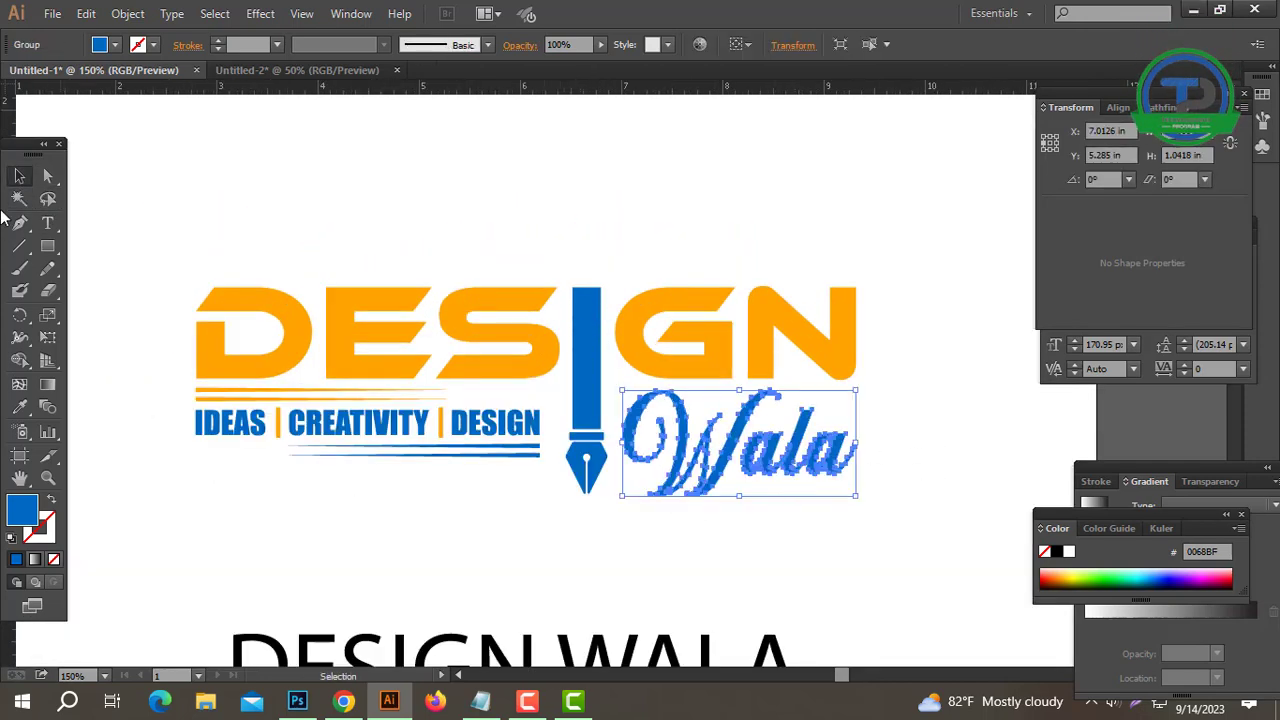
pyautogui.hotkey('ctrl', 'a')
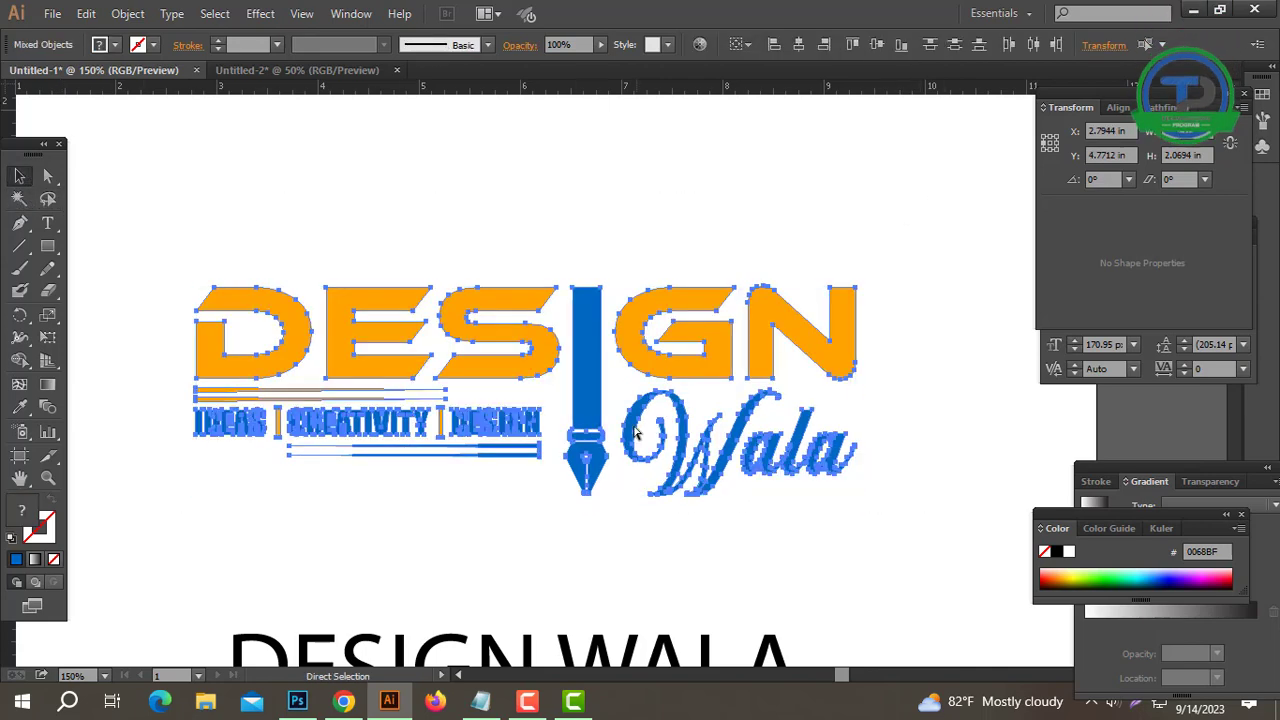
pyautogui.moveTo(530, 497); pyautogui.dragTo(528, 425)
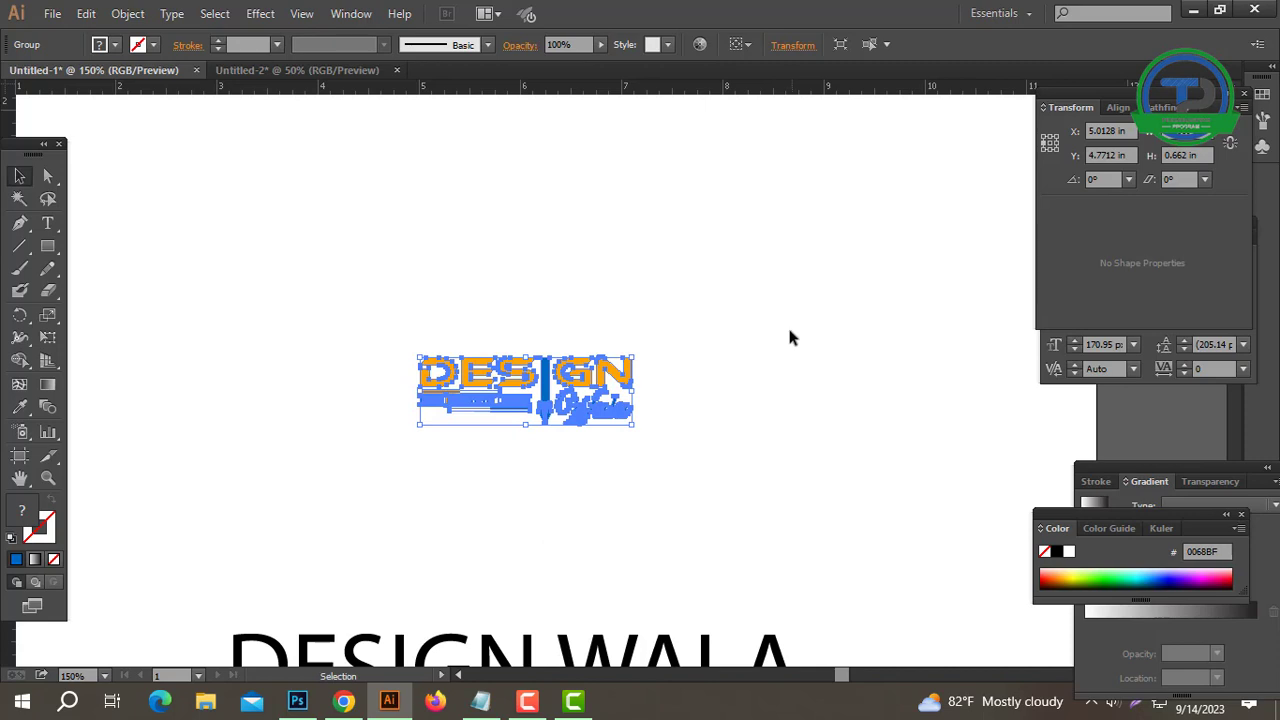
pyautogui.moveTo(527, 358); pyautogui.dragTo(542, 334)
pyautogui.click(565, 299)
# Step: Draw a circle about 3.8 in in diameter around the logo and turn its blue fill into an outline
pyautogui.click(47, 246)
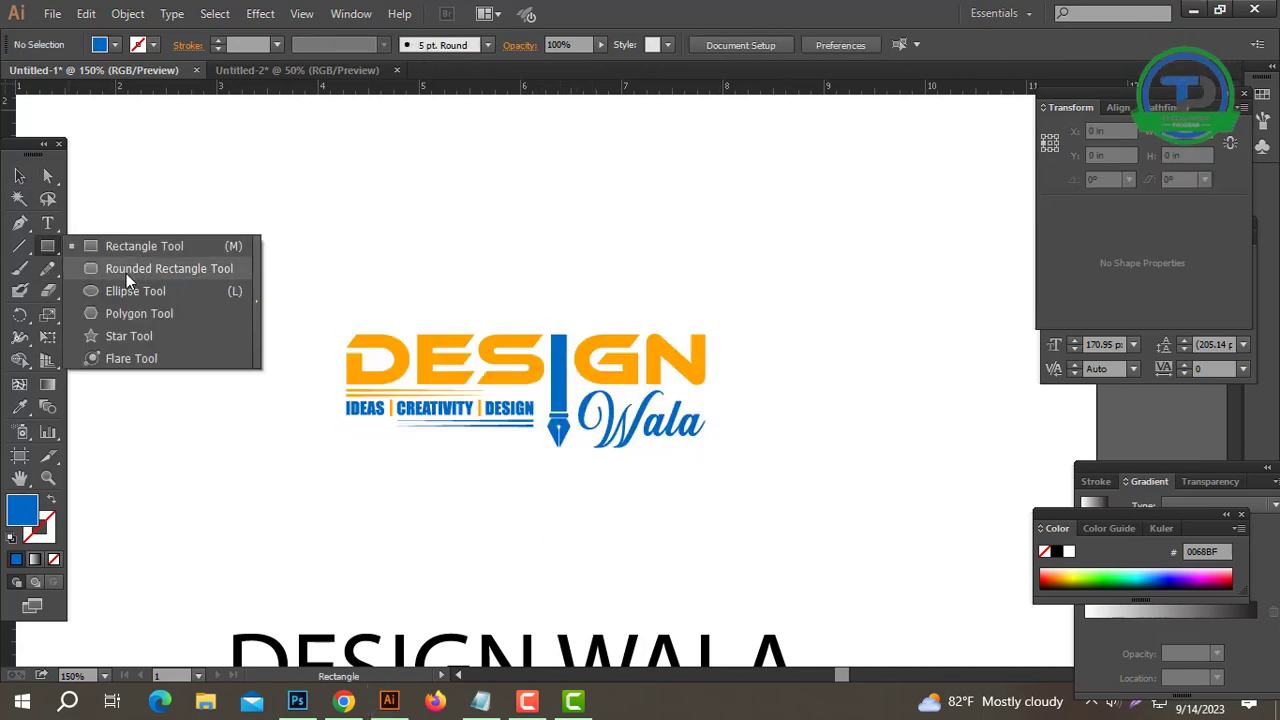
pyautogui.click(112, 296)
pyautogui.moveTo(528, 378); pyautogui.dragTo(713, 241)
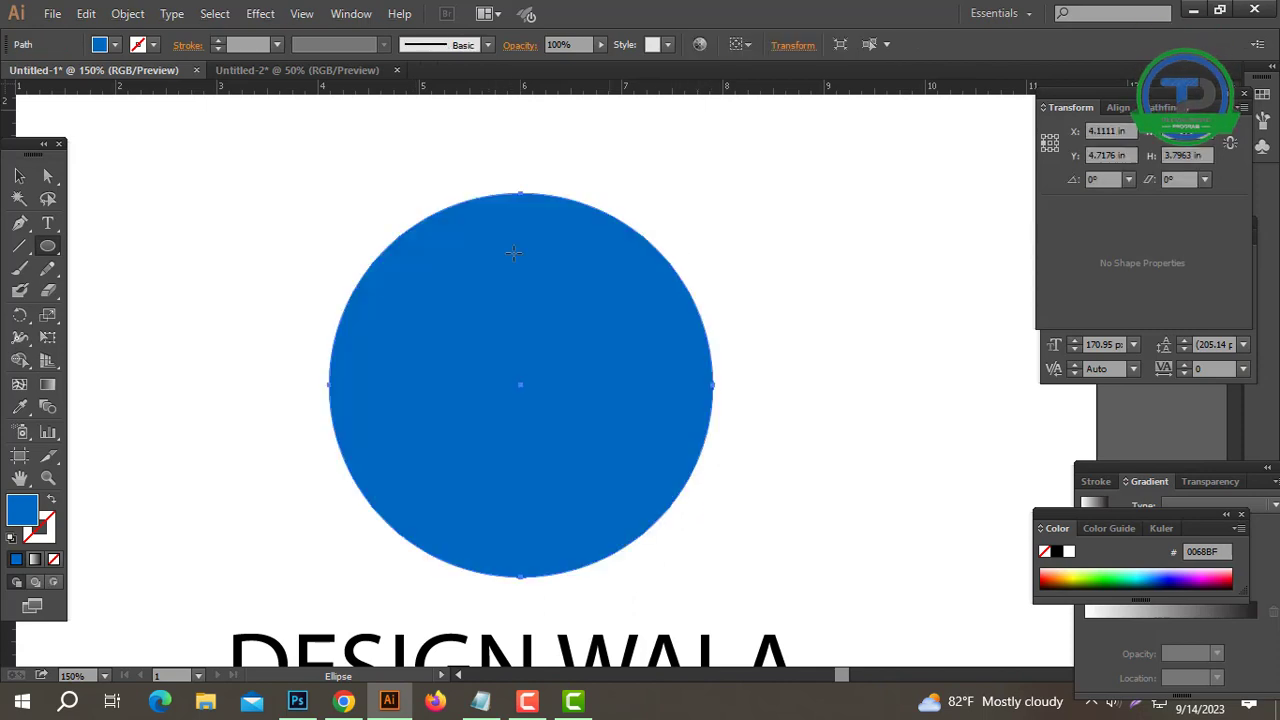
pyautogui.click(20, 180)
pyautogui.click(52, 505)
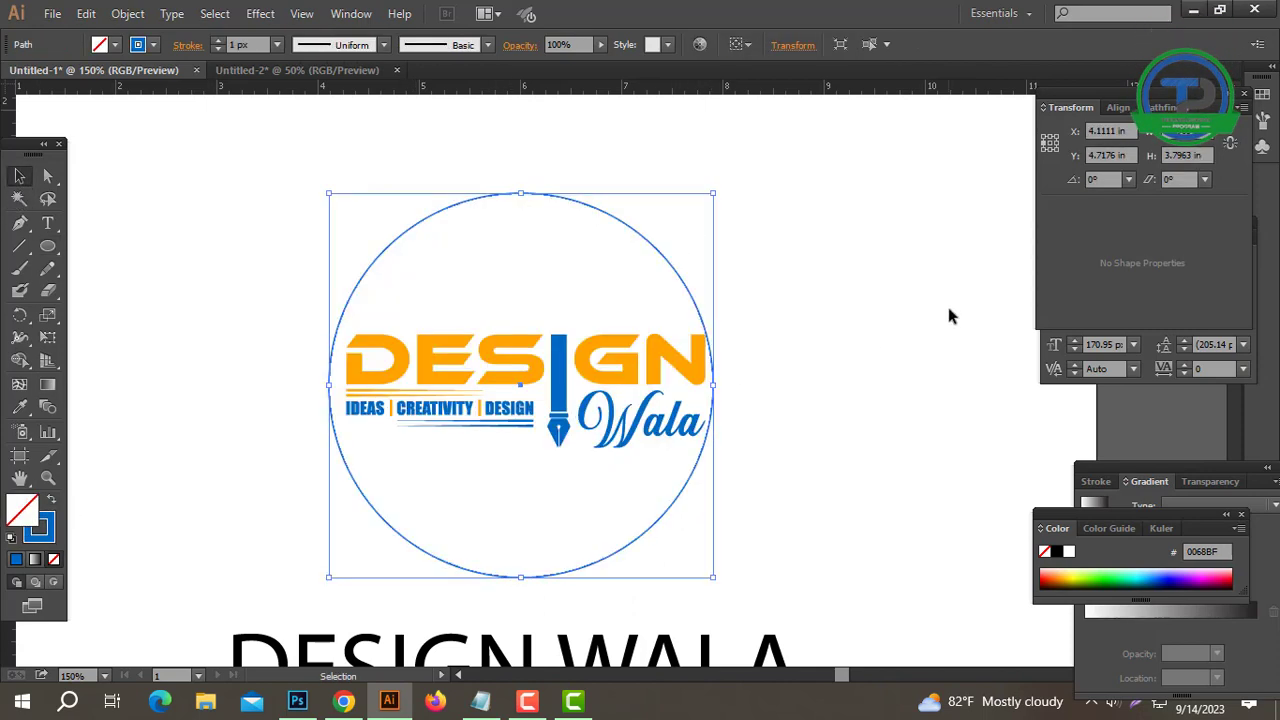
# Step: Align the logo and the circle to each other's horizontal and vertical centers
pyautogui.moveTo(882, 286); pyautogui.dragTo(208, 425)
pyautogui.click(801, 44)
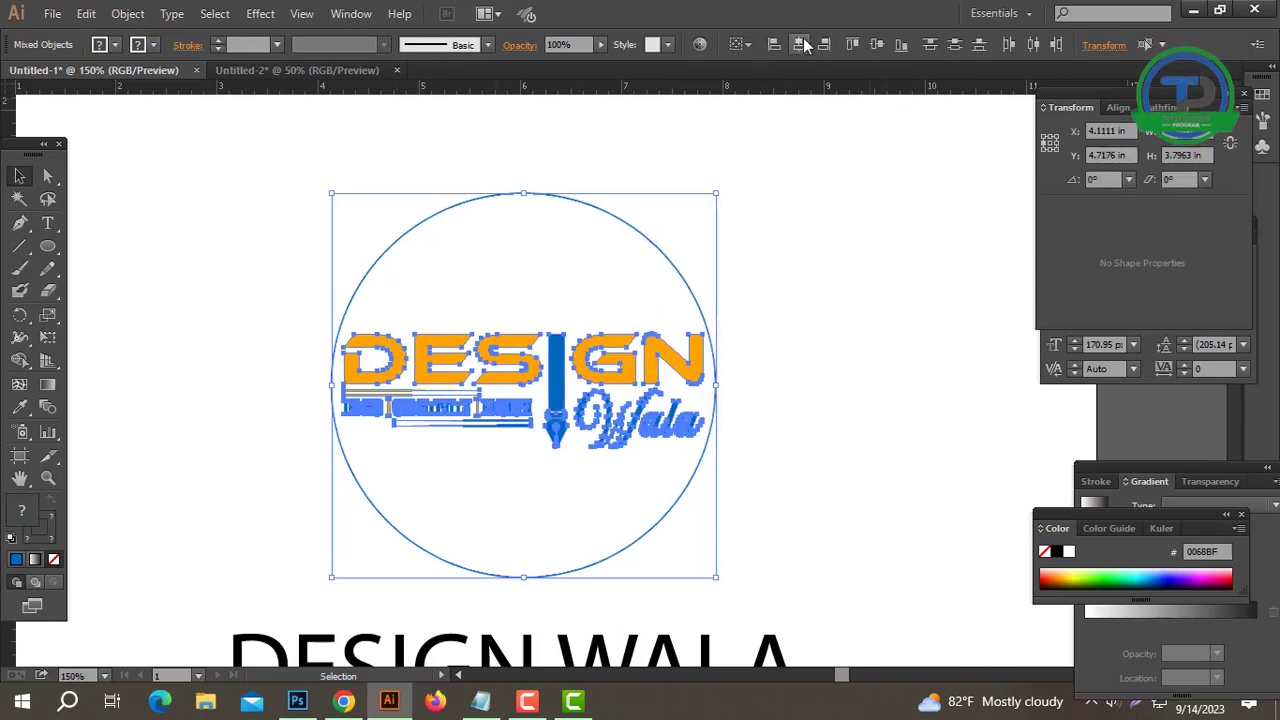
pyautogui.click(876, 44)
pyautogui.click(703, 295)
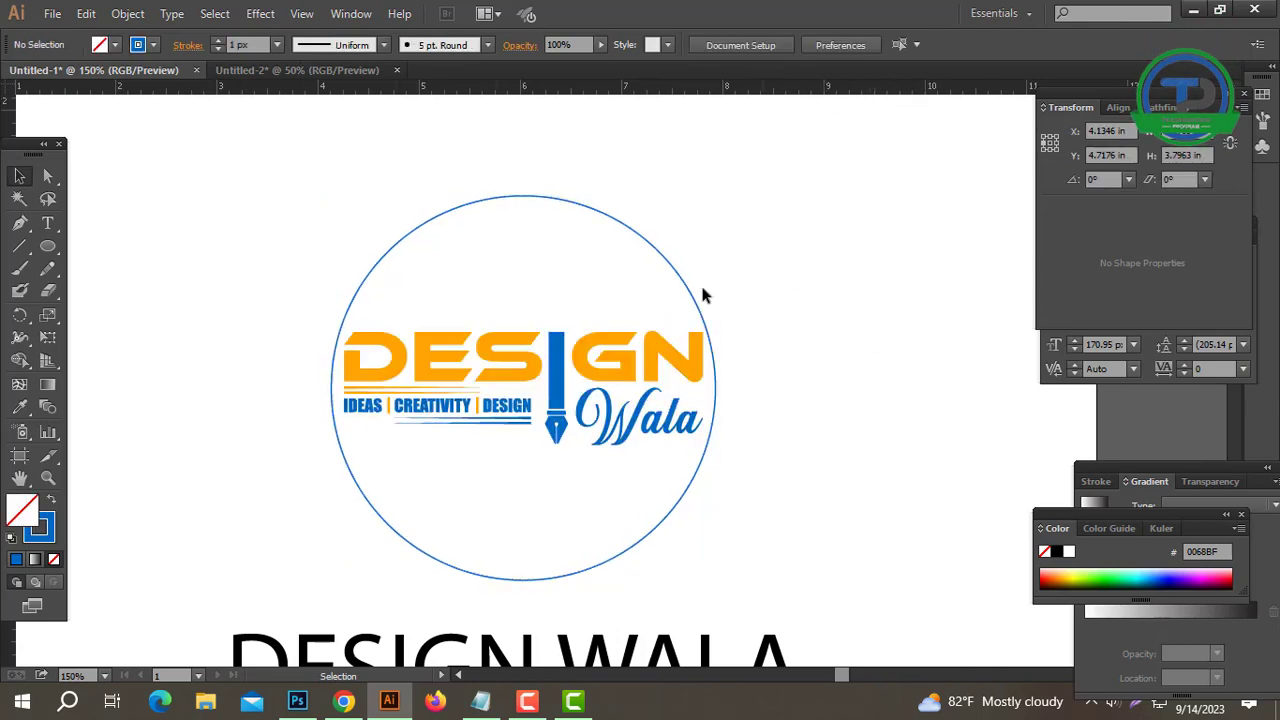
# Step: Move the logo slightly lower inside the circle and scale it down to leave more side clearance
pyautogui.click(540, 383)
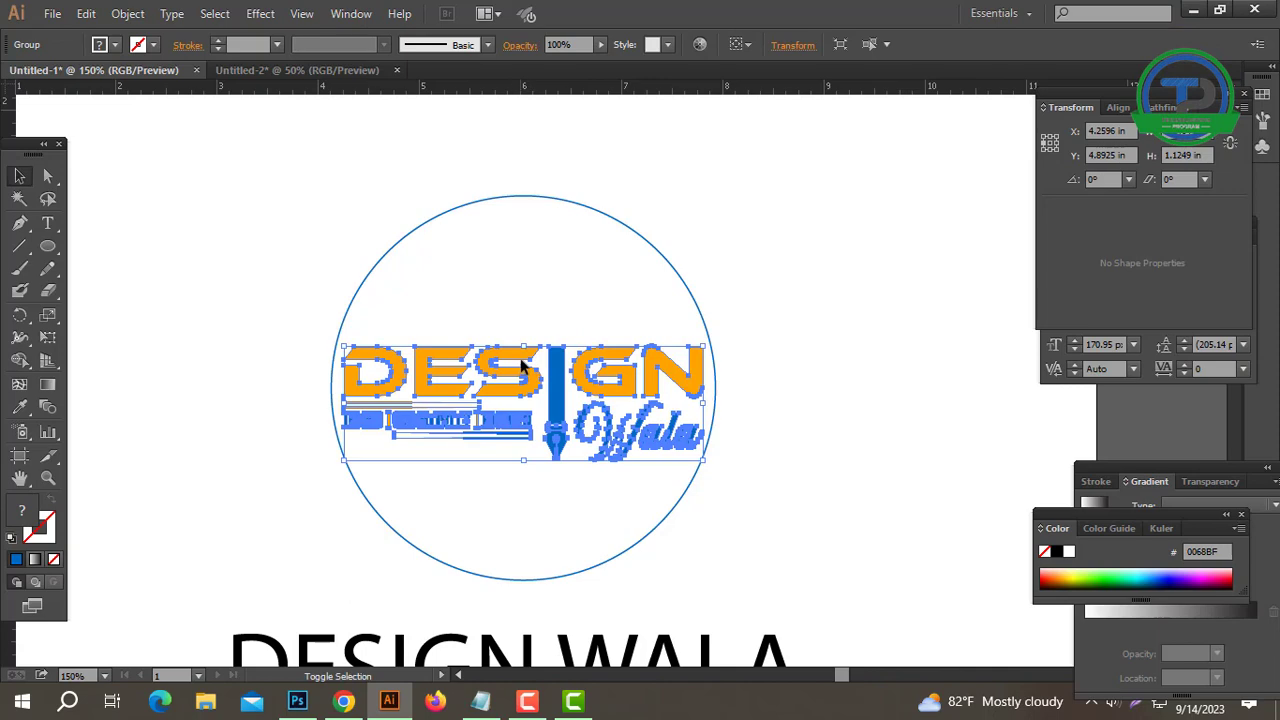
pyautogui.moveTo(524, 350); pyautogui.dragTo(549, 411)
pyautogui.click(853, 355)
pyautogui.click(787, 379)
# Step: Set the circle's stroke weight to 8 px
pyautogui.moveTo(714, 178); pyautogui.dragTo(478, 293)
pyautogui.click(218, 41)
pyautogui.click(218, 41)
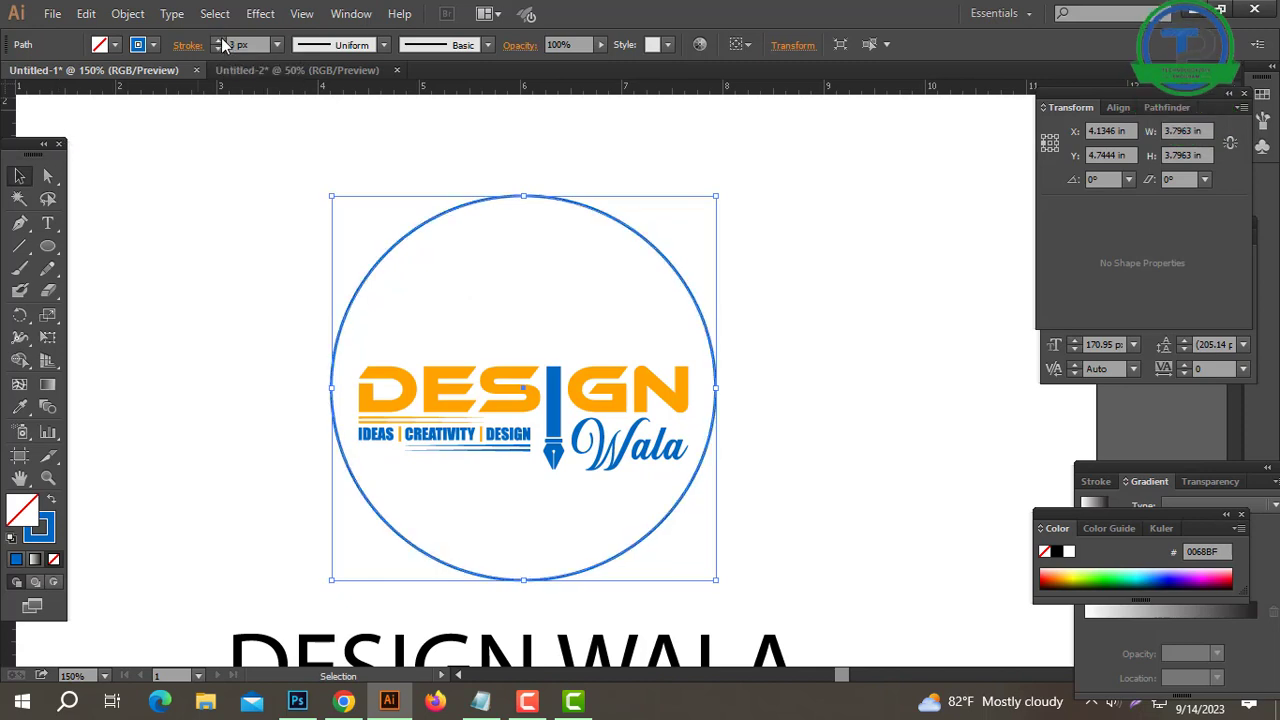
pyautogui.click(218, 41)
pyautogui.click(218, 41)
pyautogui.click(218, 41)
pyautogui.click(218, 41)
pyautogui.click(218, 41)
pyautogui.moveTo(897, 339); pyautogui.dragTo(90, 527)
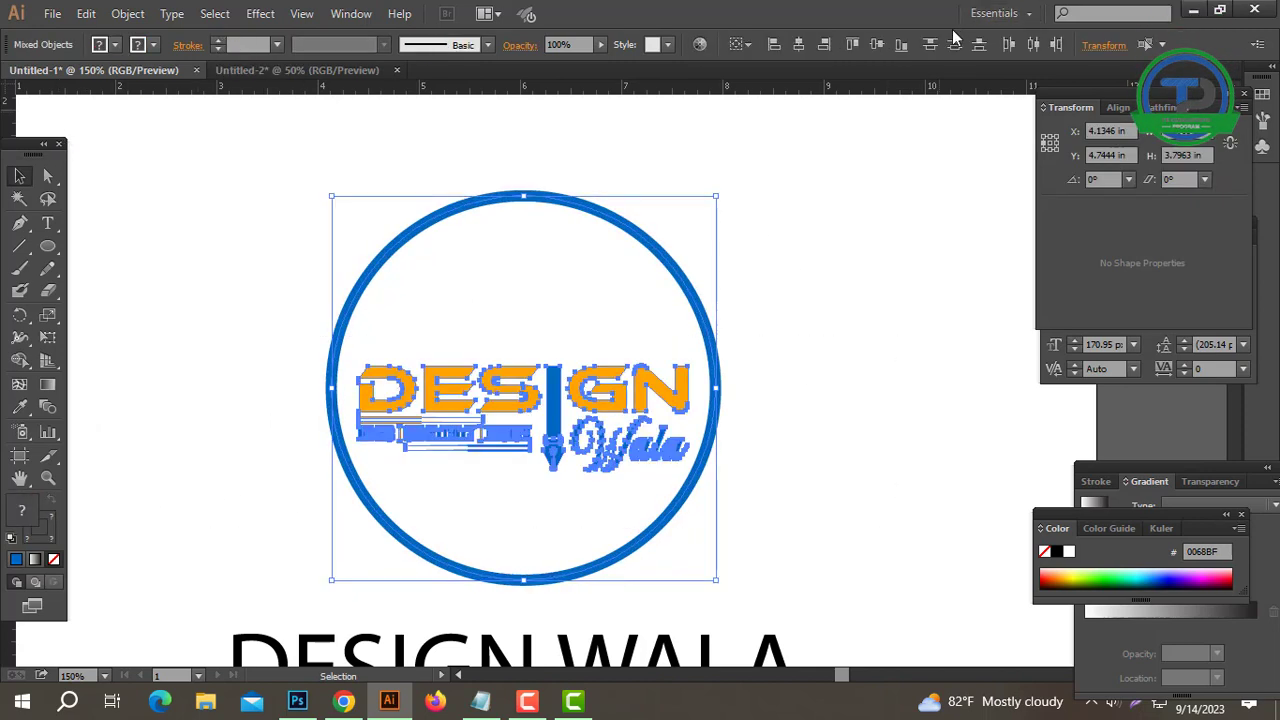
# Step: Duplicate the circle in place and enlarge the copy from its center to about 4.05 in in diameter
pyautogui.moveTo(714, 200); pyautogui.dragTo(618, 283)
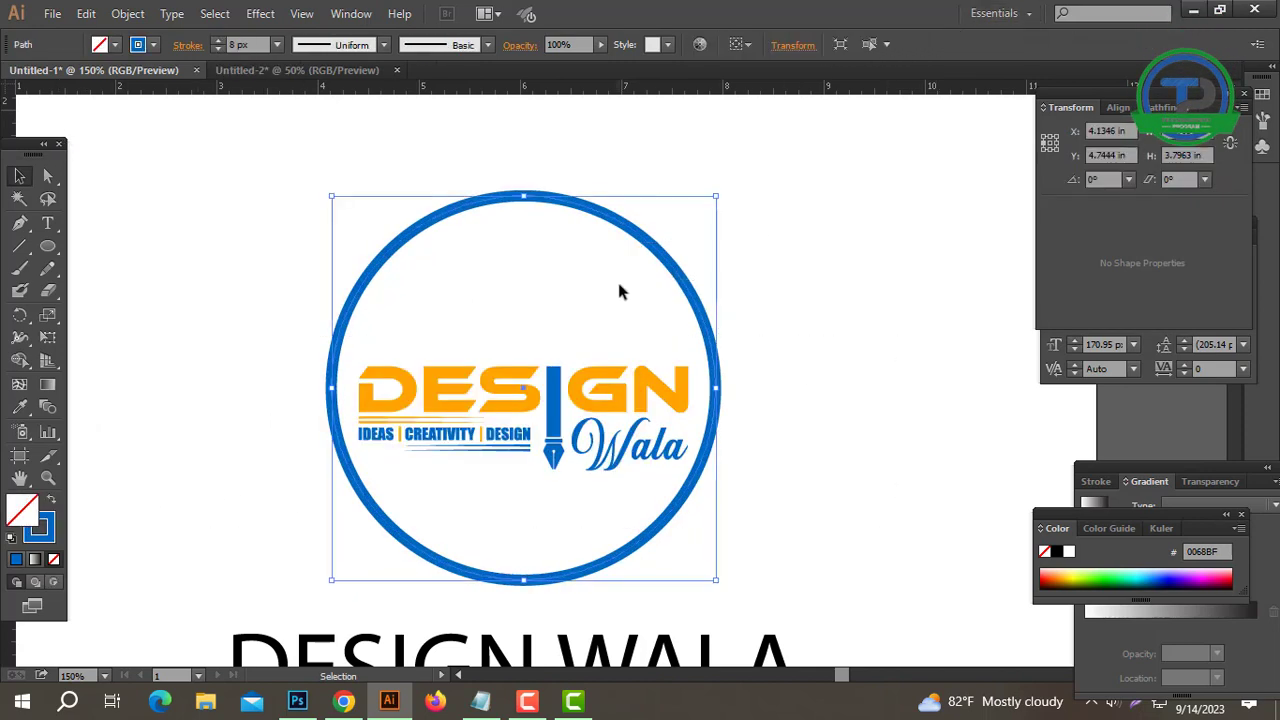
pyautogui.hotkey('ctrl', 'c')
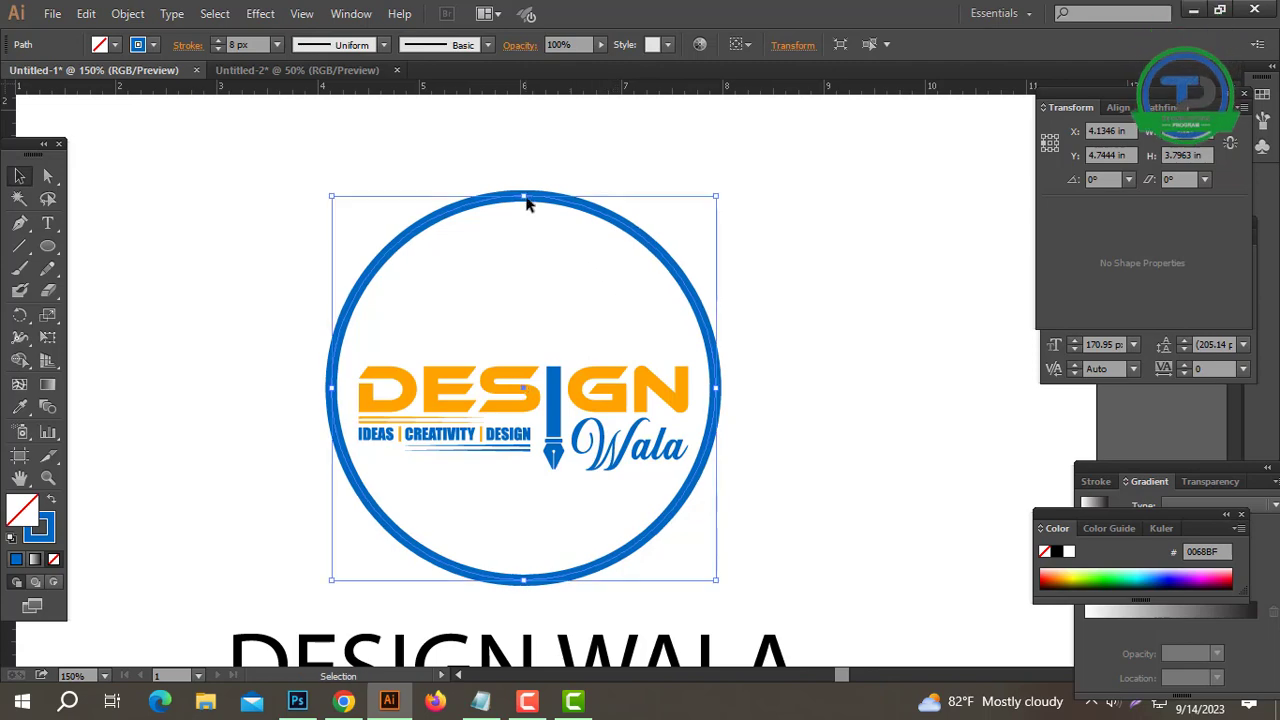
pyautogui.hotkey('ctrl', 'f')
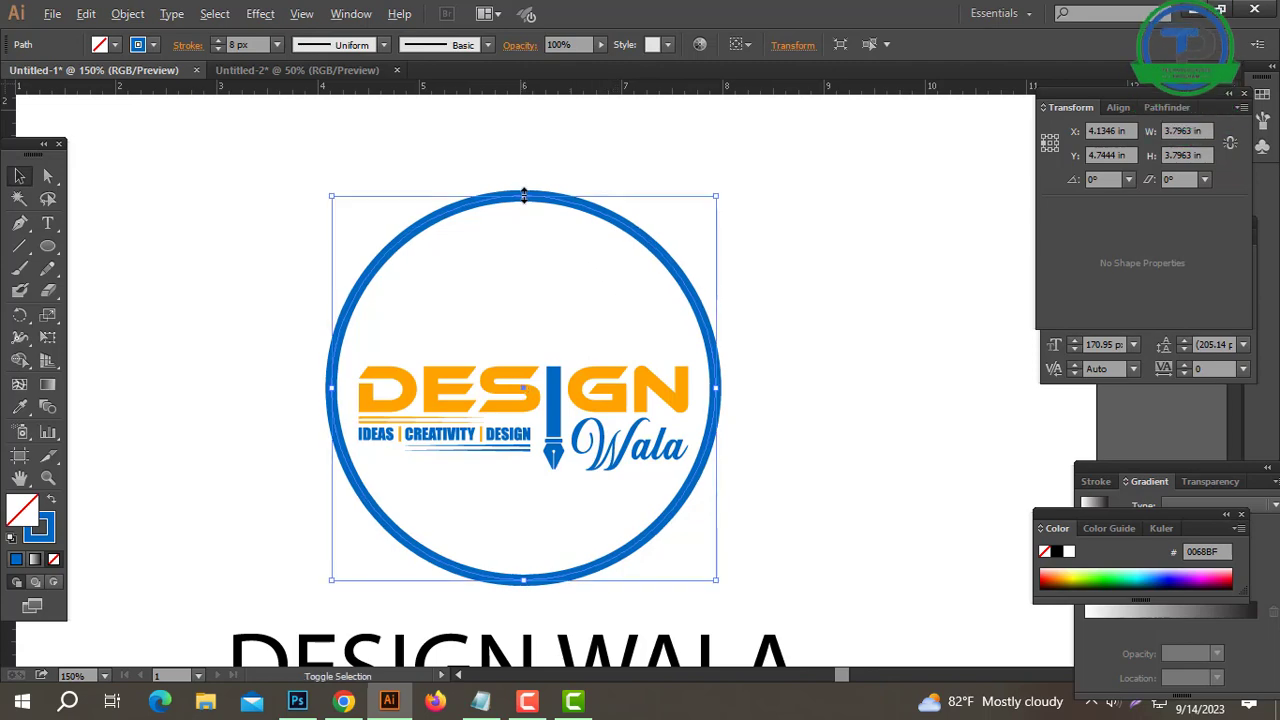
pyautogui.moveTo(523, 196); pyautogui.dragTo(523, 178)
pyautogui.click(526, 262)
# Step: Set the outer circle's stroke weight to 2 px
pyautogui.click(541, 196)
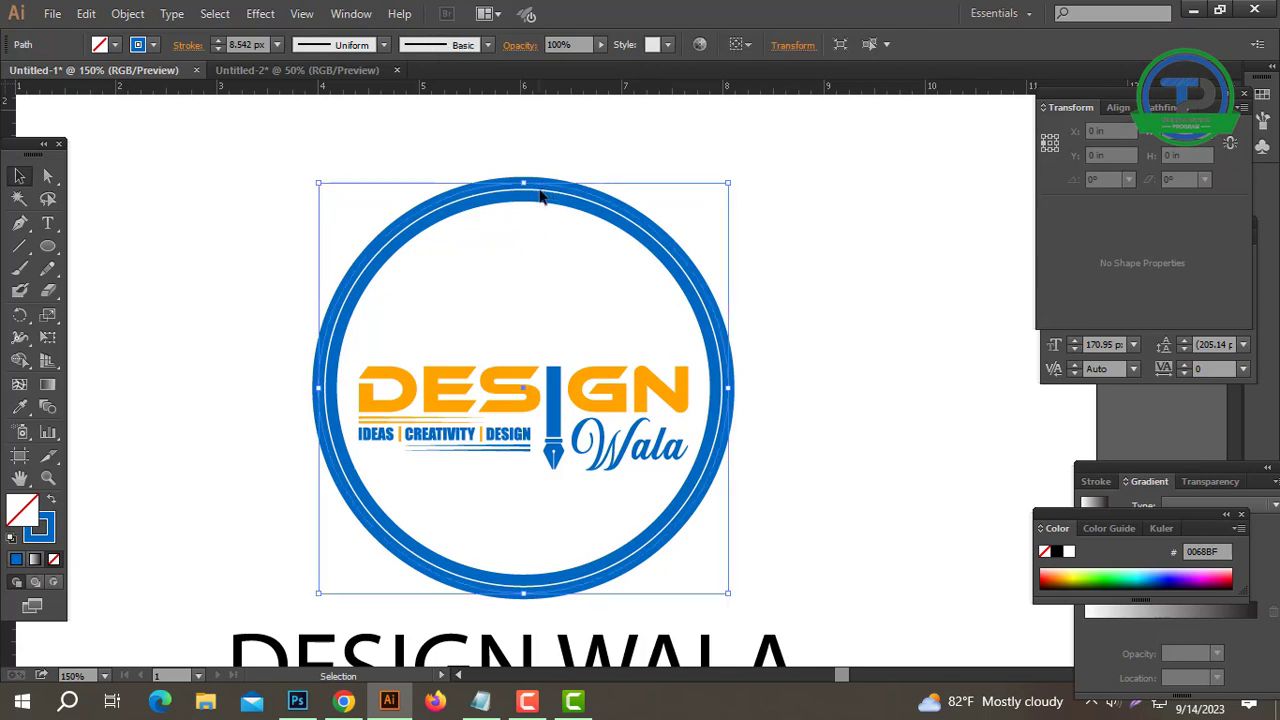
pyautogui.click(219, 49)
pyautogui.click(219, 49)
pyautogui.click(219, 49)
pyautogui.click(219, 49)
pyautogui.click(219, 49)
pyautogui.click(219, 49)
pyautogui.click(219, 49)
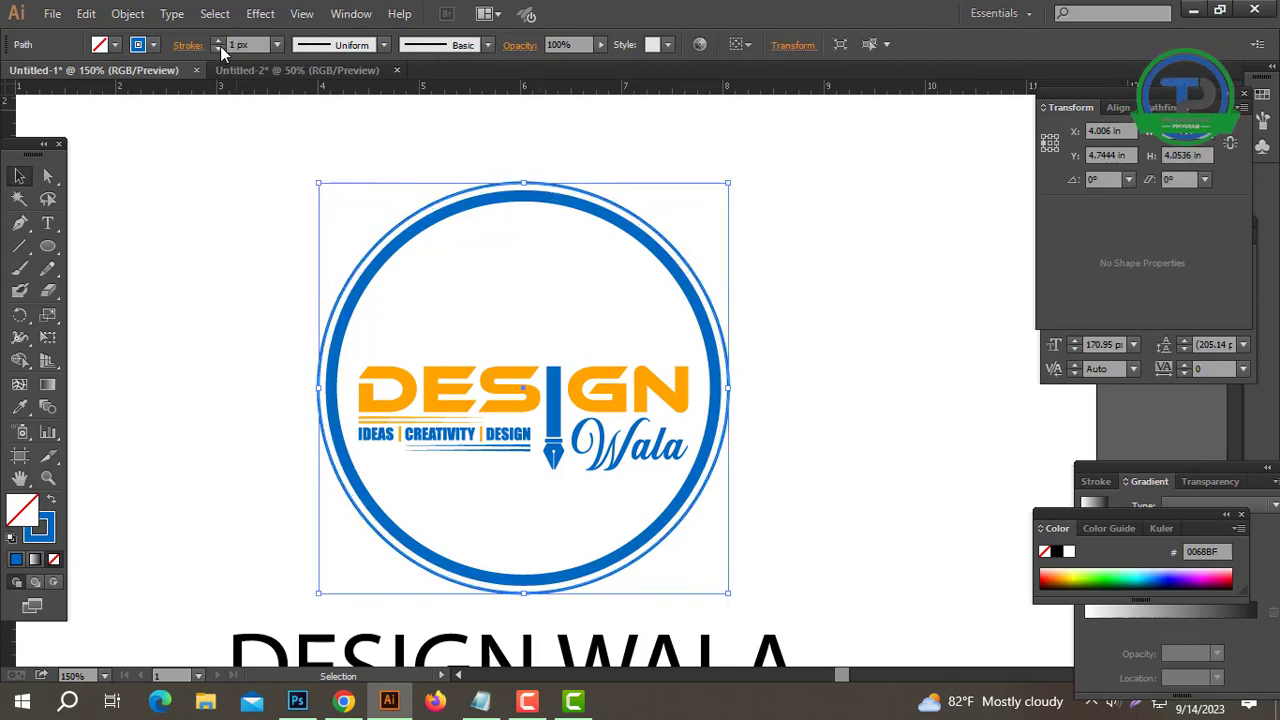
pyautogui.click(219, 49)
pyautogui.click(218, 41)
pyautogui.click(218, 41)
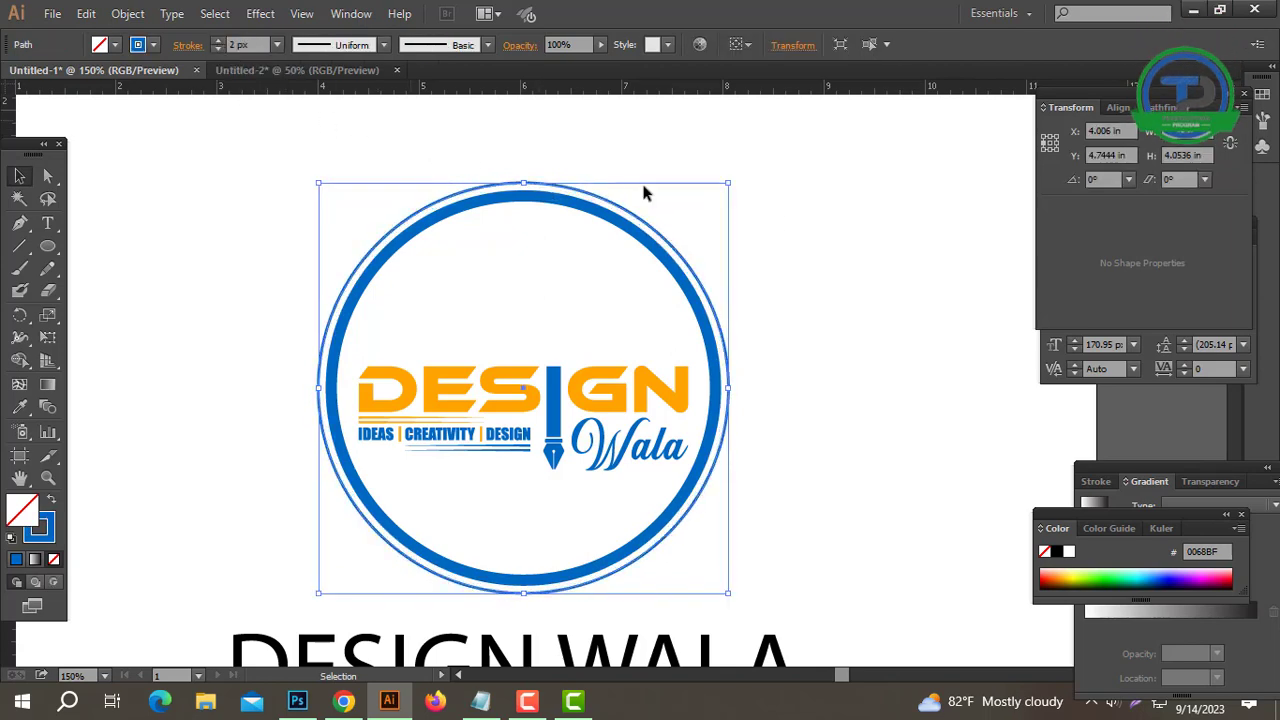
pyautogui.click(644, 188)
# Step: Expand both circles with the Fill and Stroke options enabled
pyautogui.moveTo(629, 177); pyautogui.dragTo(371, 194)
pyautogui.click(172, 13)
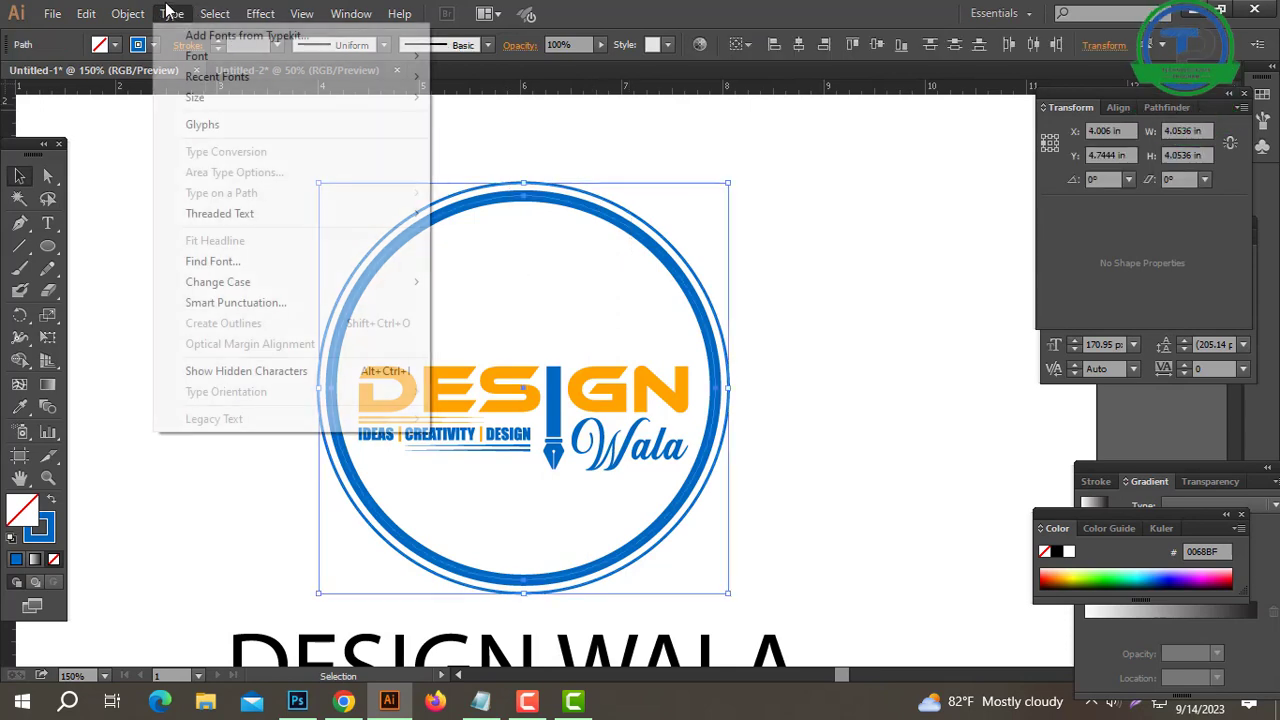
pyautogui.moveTo(128, 13)
pyautogui.click(176, 216)
pyautogui.press('Return')
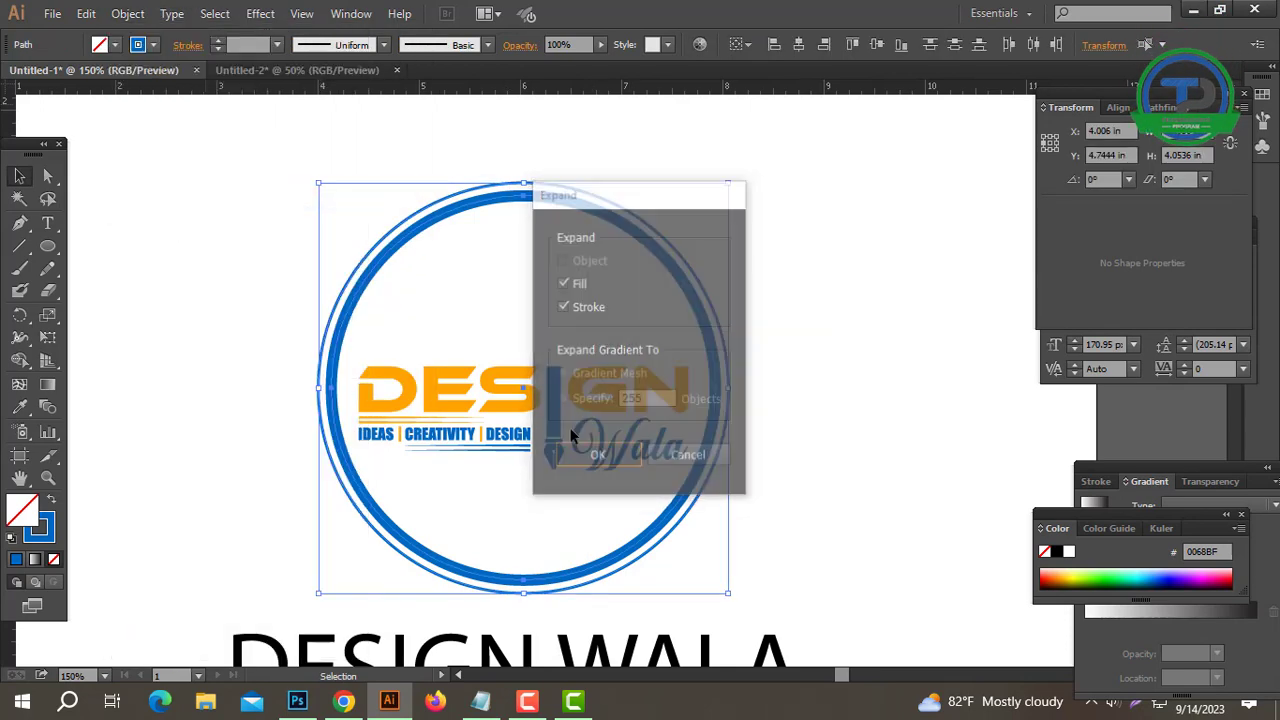
# Step: Recolor the thin outer ring with the orange FFA400 sampled from the DESIGN lettering
pyautogui.click(407, 240)
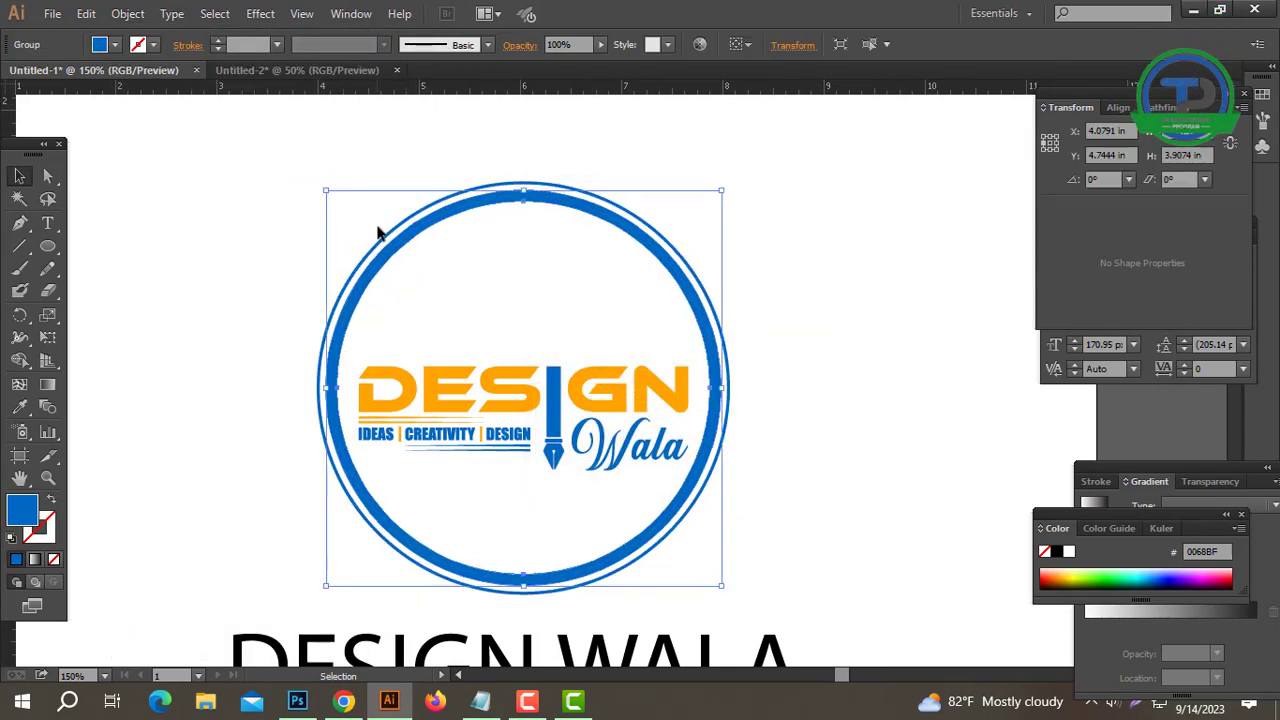
pyautogui.click(155, 391)
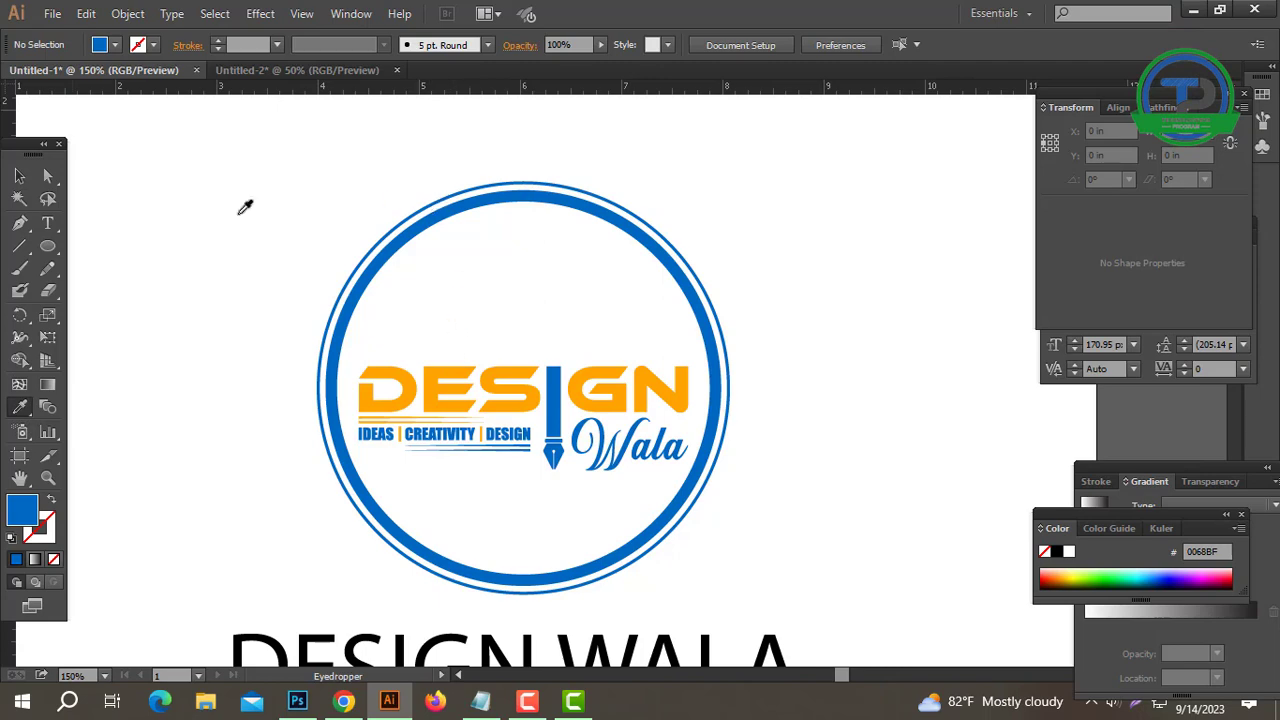
pyautogui.click(20, 178)
pyautogui.click(428, 220)
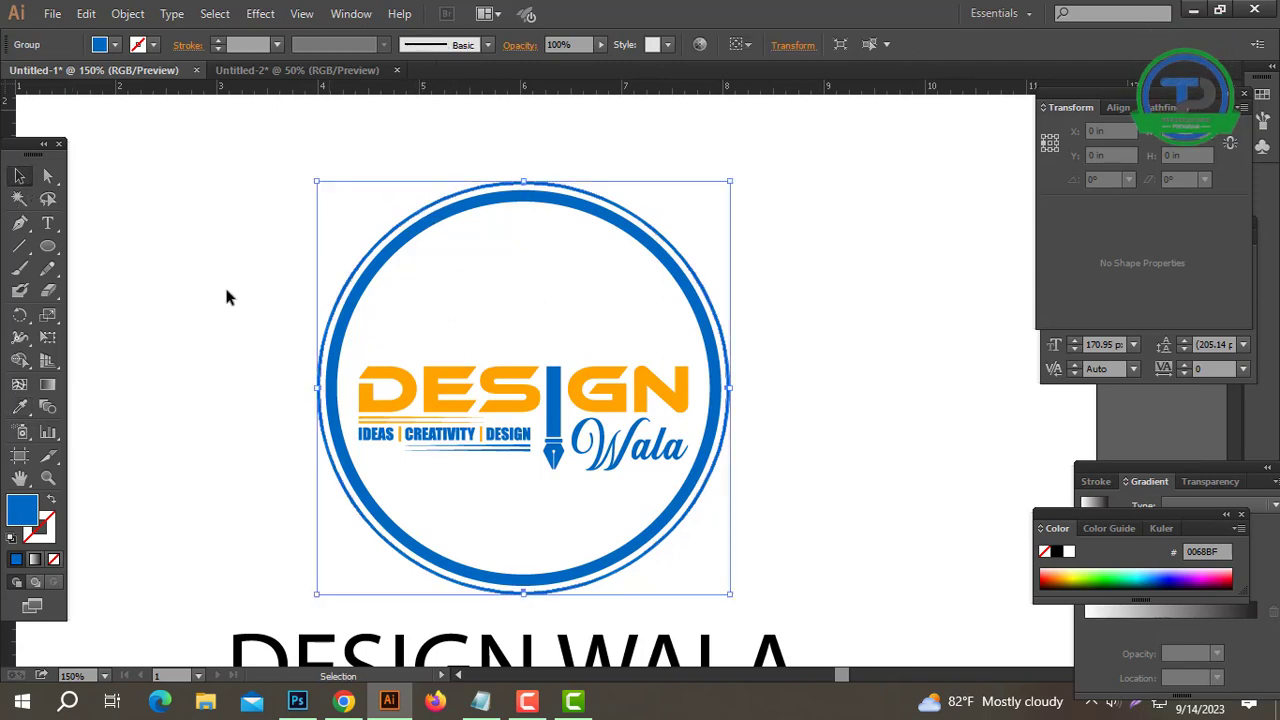
pyautogui.click(22, 408)
pyautogui.click(422, 372)
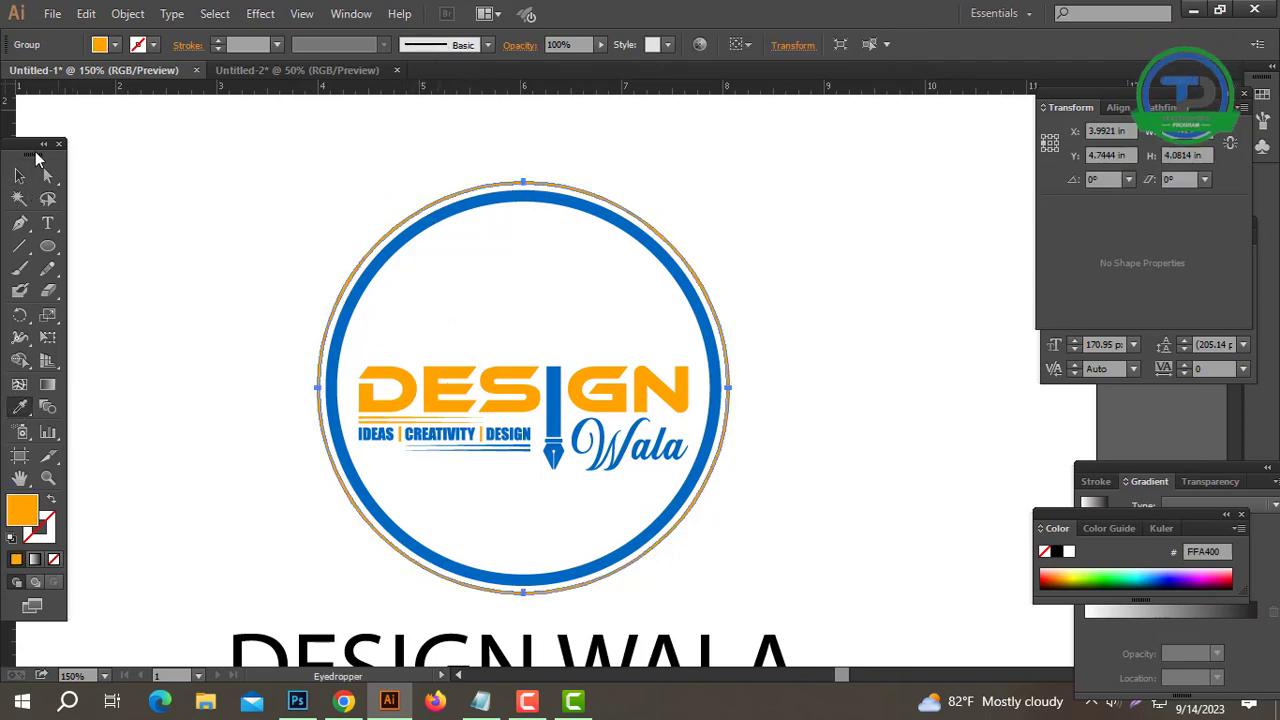
# Step: Select both rings together with the whole logo lettering inside them and group everything
pyautogui.click(21, 179)
pyautogui.click(307, 217)
pyautogui.moveTo(738, 530); pyautogui.dragTo(738, 530)
pyautogui.rightClick(528, 330)
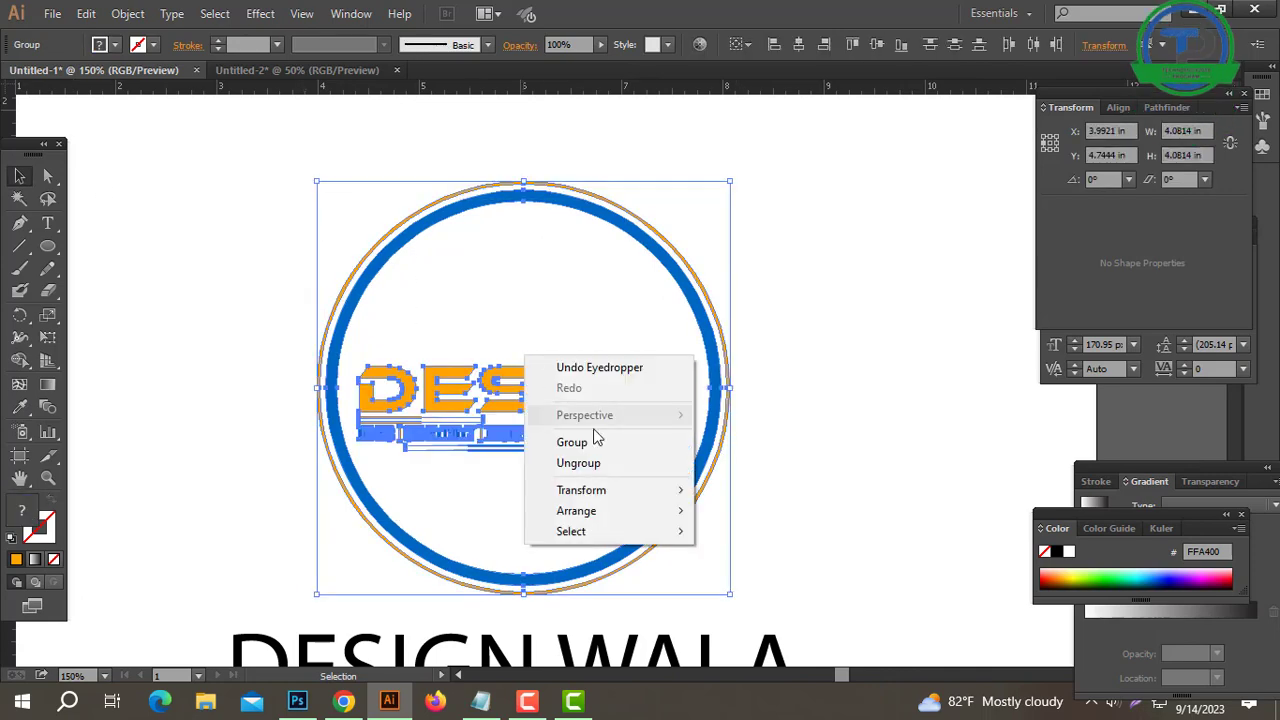
pyautogui.click(600, 446)
pyautogui.click(897, 381)
pyautogui.moveTo(896, 381); pyautogui.dragTo(935, 332)
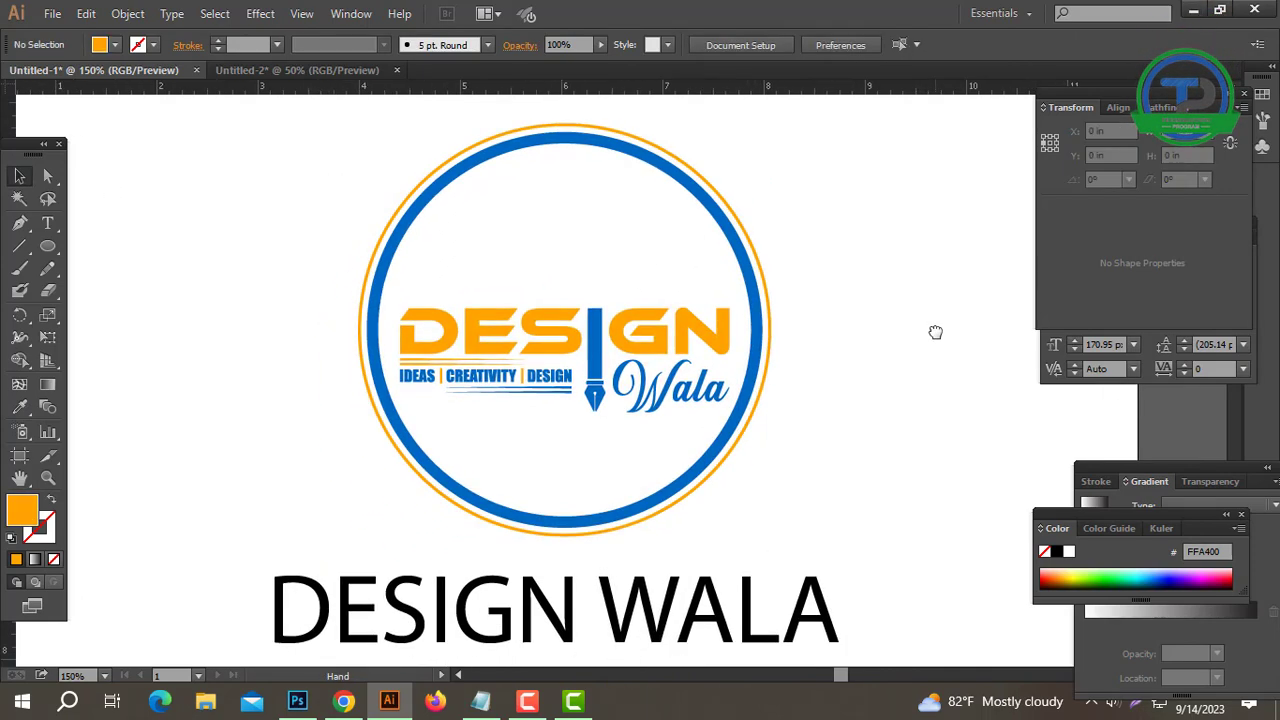
# Step: Add the text "wd" above the DESIGN lettering and set its font to Ethnocentric
pyautogui.hotkey('ctrl', 'space')
pyautogui.moveTo(672, 366); pyautogui.dragTo(668, 382)
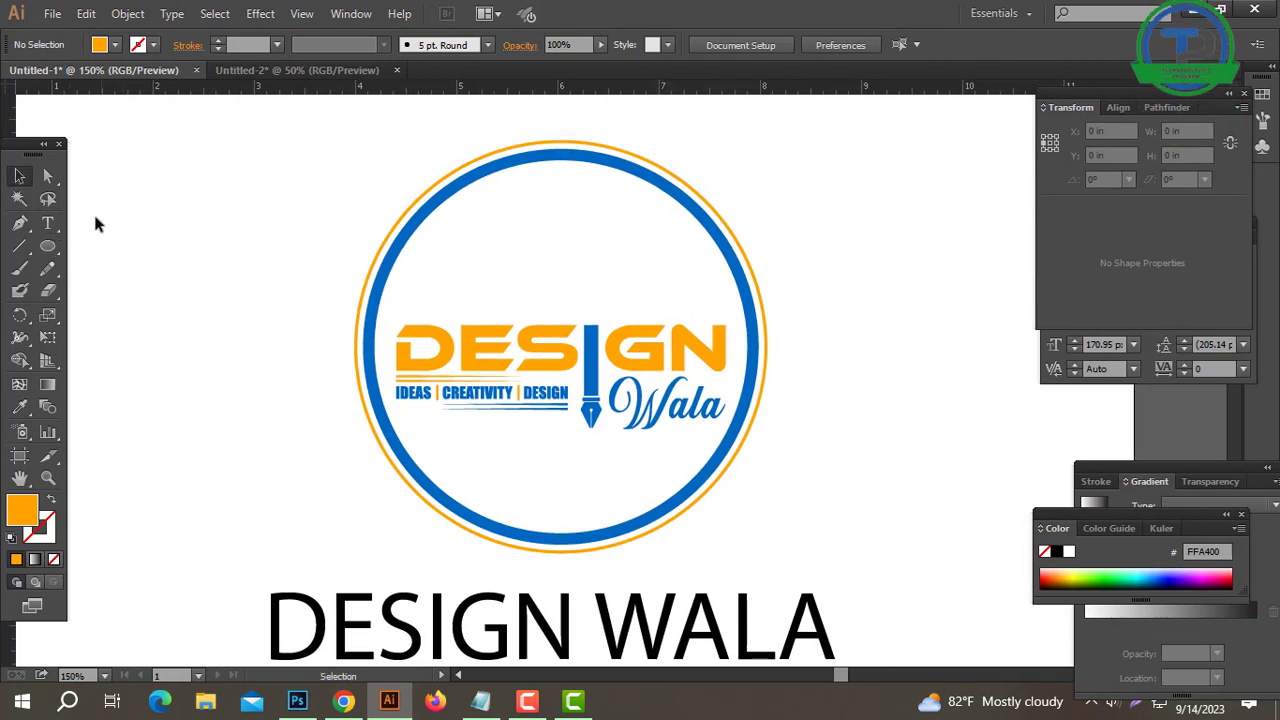
pyautogui.click(53, 224)
pyautogui.click(281, 203)
pyautogui.write('W')
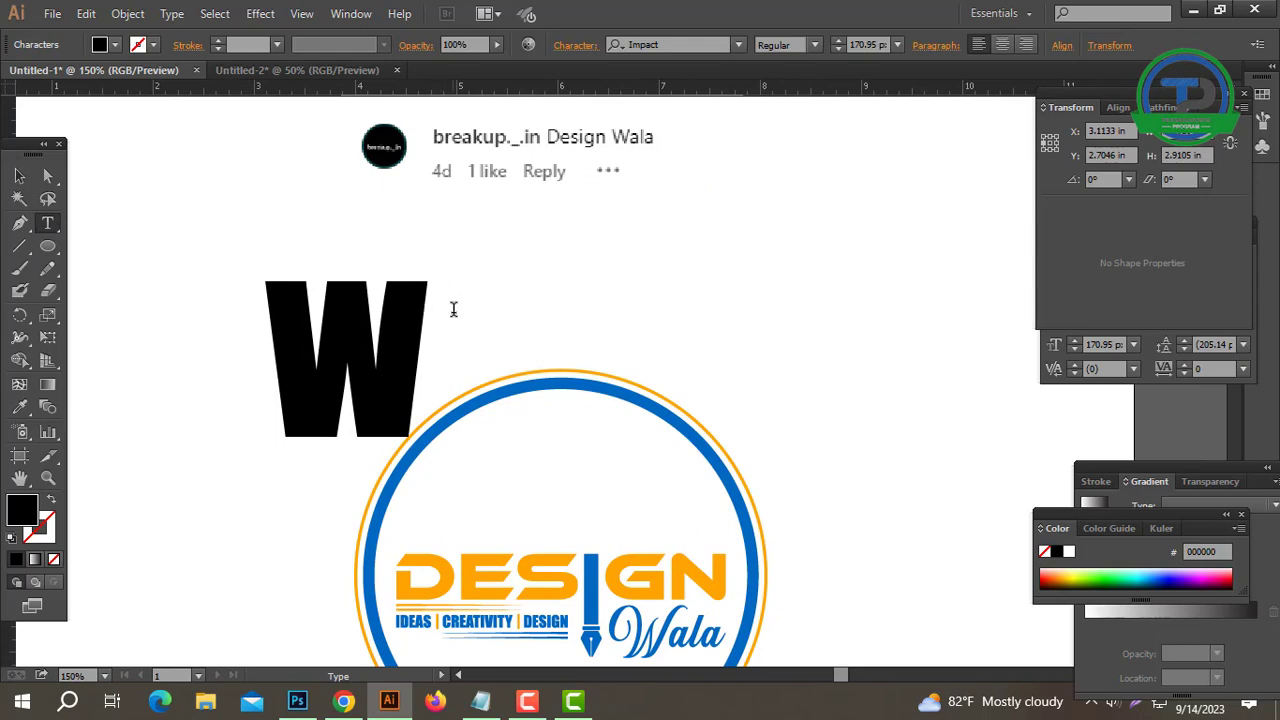
pyautogui.write('d')
pyautogui.click(19, 176)
pyautogui.scroll(-2, 643, 357)
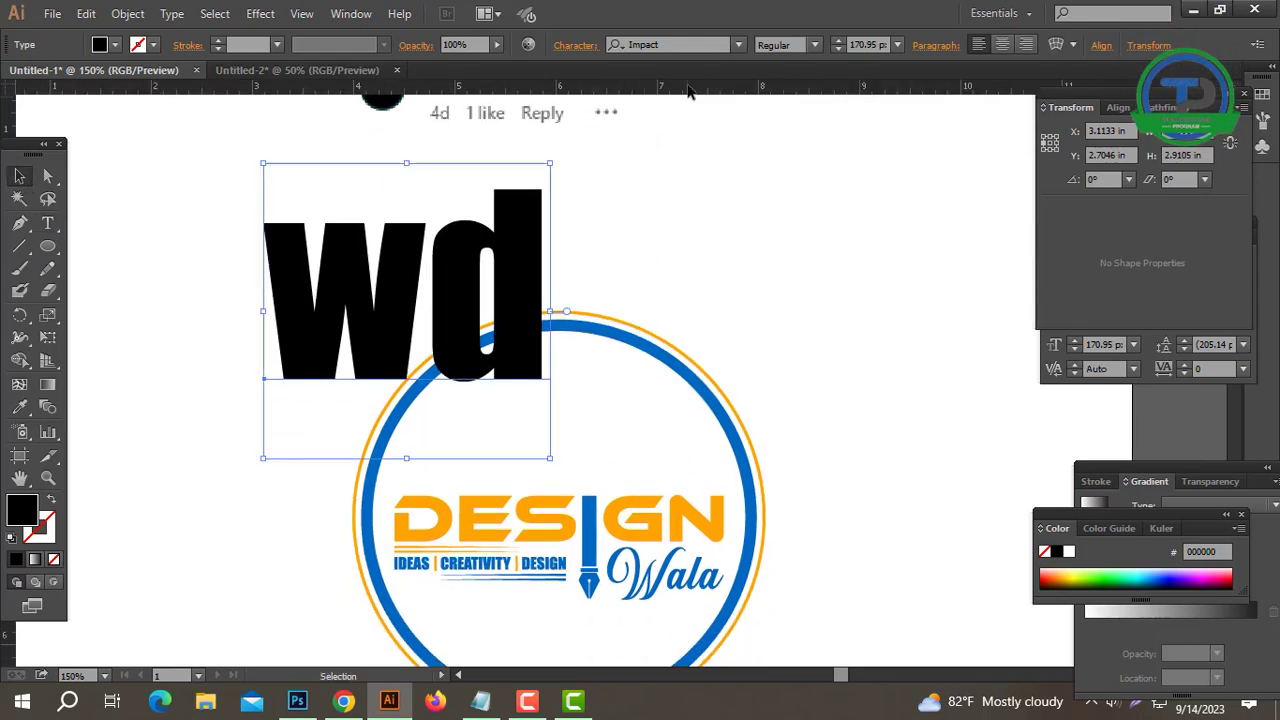
pyautogui.hotkey('ctrl', 'v')
pyautogui.press('Return')
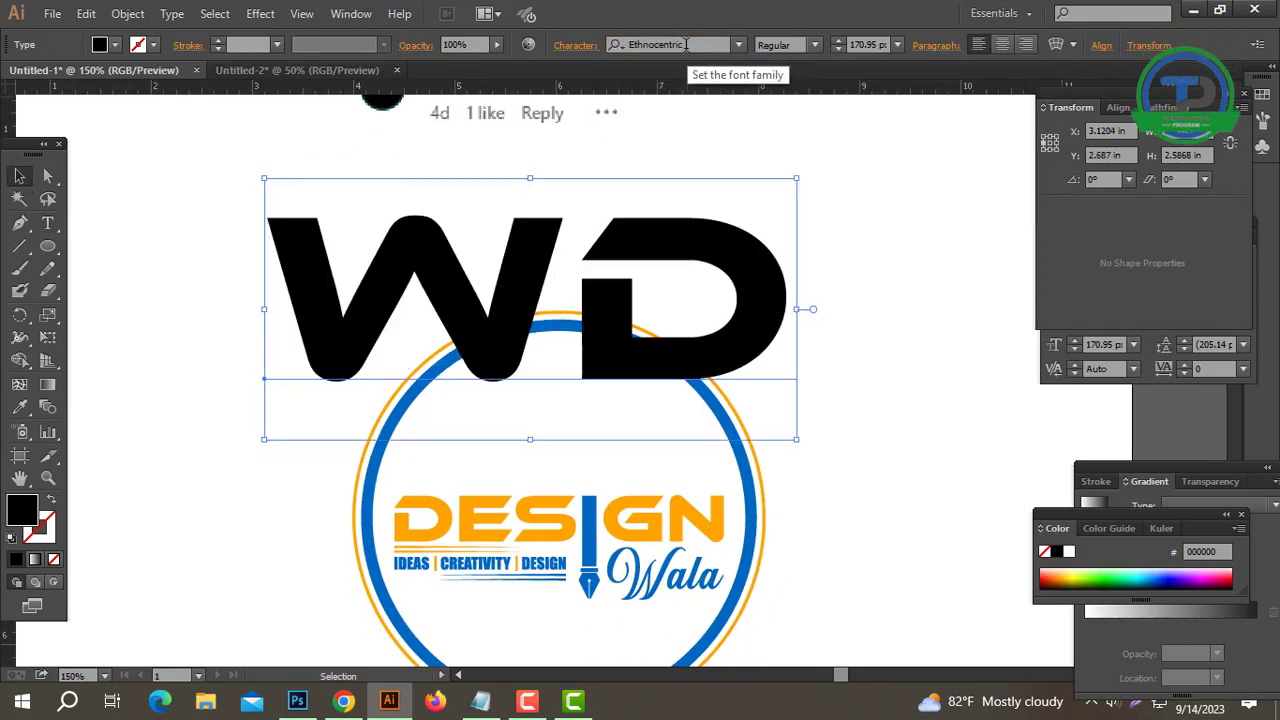
# Step: Scale the WD text down to about 85.9 px and place it inside the rings, just above DESIGN
pyautogui.moveTo(533, 180); pyautogui.dragTo(531, 300)
pyautogui.moveTo(562, 383); pyautogui.dragTo(605, 455)
pyautogui.click(605, 455)
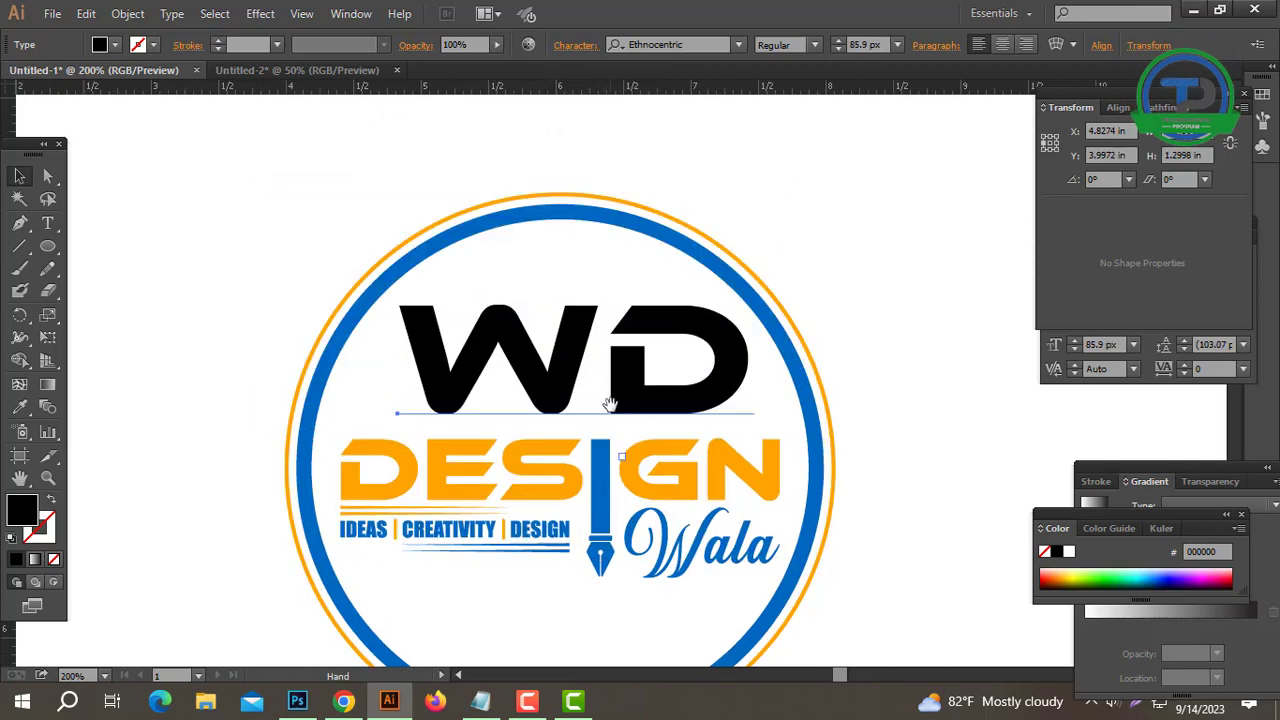
# Step: Convert the WD text to outlines and ungroup it, moving the W to the ring's left edge and the D near the center
pyautogui.rightClick(620, 359)
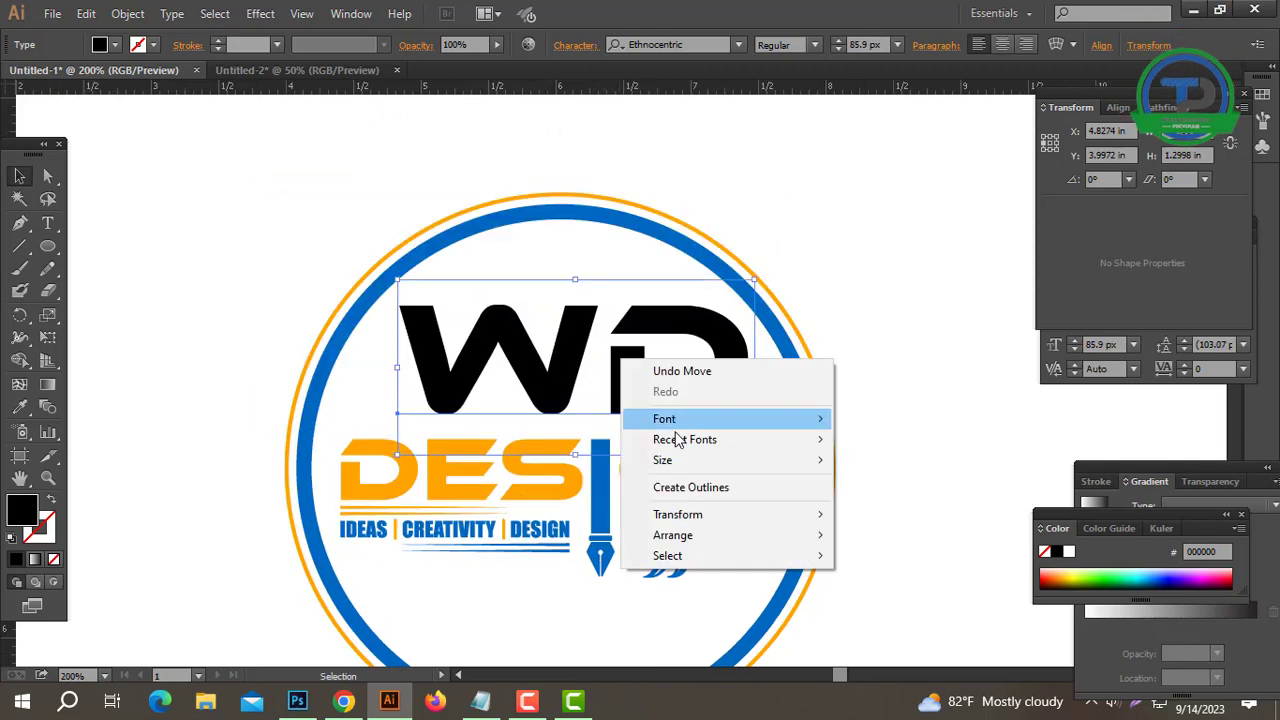
pyautogui.click(673, 488)
pyautogui.rightClick(609, 330)
pyautogui.click(655, 428)
pyautogui.moveTo(560, 360); pyautogui.dragTo(325, 310)
pyautogui.moveTo(641, 397); pyautogui.dragTo(536, 377)
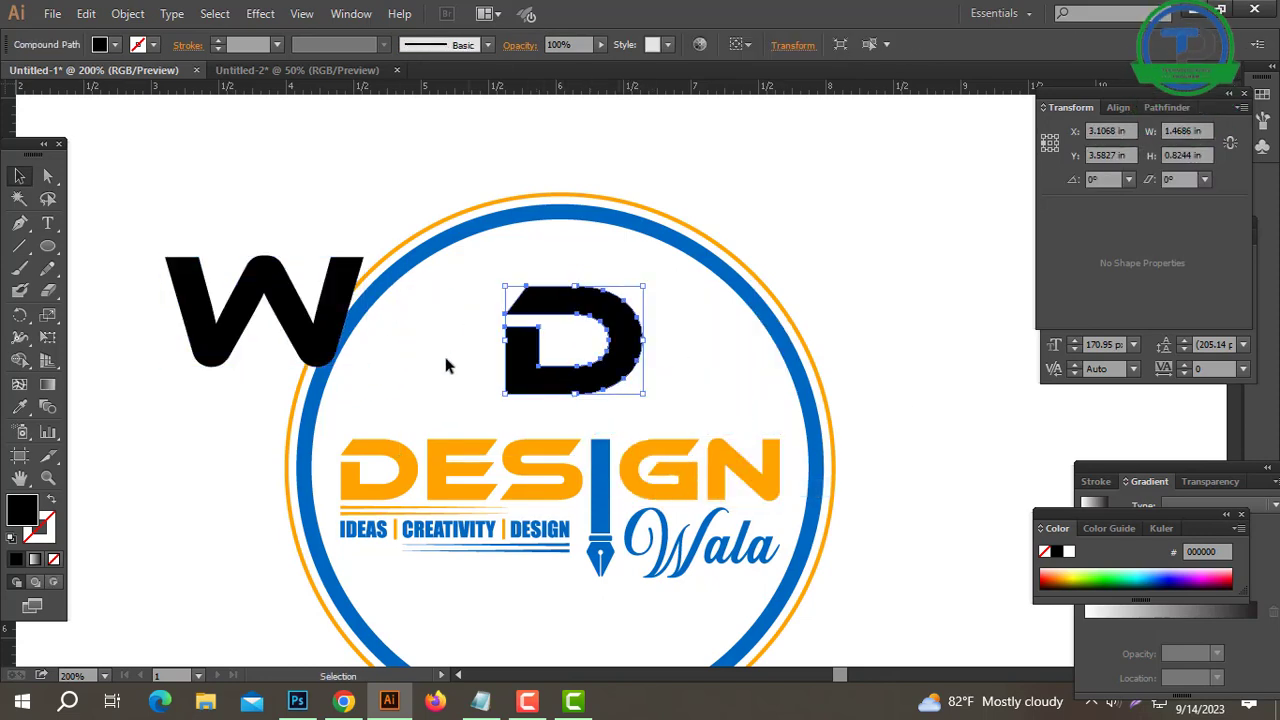
# Step: Extend the D's upper bar to the left past its stem by moving the two anchor points at its slanted end
pyautogui.keyDown('ctrl'); pyautogui.click(609, 378); pyautogui.keyUp('ctrl')
pyautogui.keyDown('ctrl'); pyautogui.click(609, 378); pyautogui.keyUp('ctrl')
pyautogui.click(48, 176)
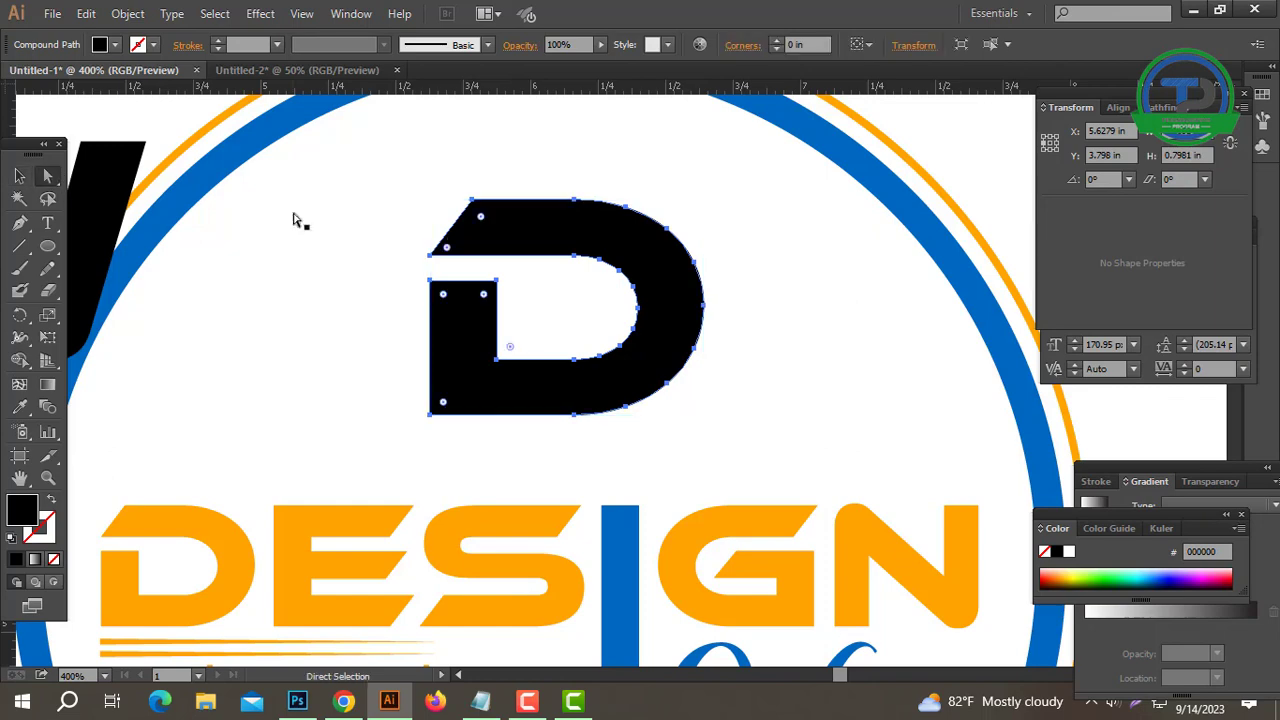
pyautogui.click(506, 271)
pyautogui.moveTo(472, 203); pyautogui.dragTo(397, 202)
pyautogui.hotkey('ctrl', 'z')
pyautogui.moveTo(431, 258); pyautogui.dragTo(331, 254)
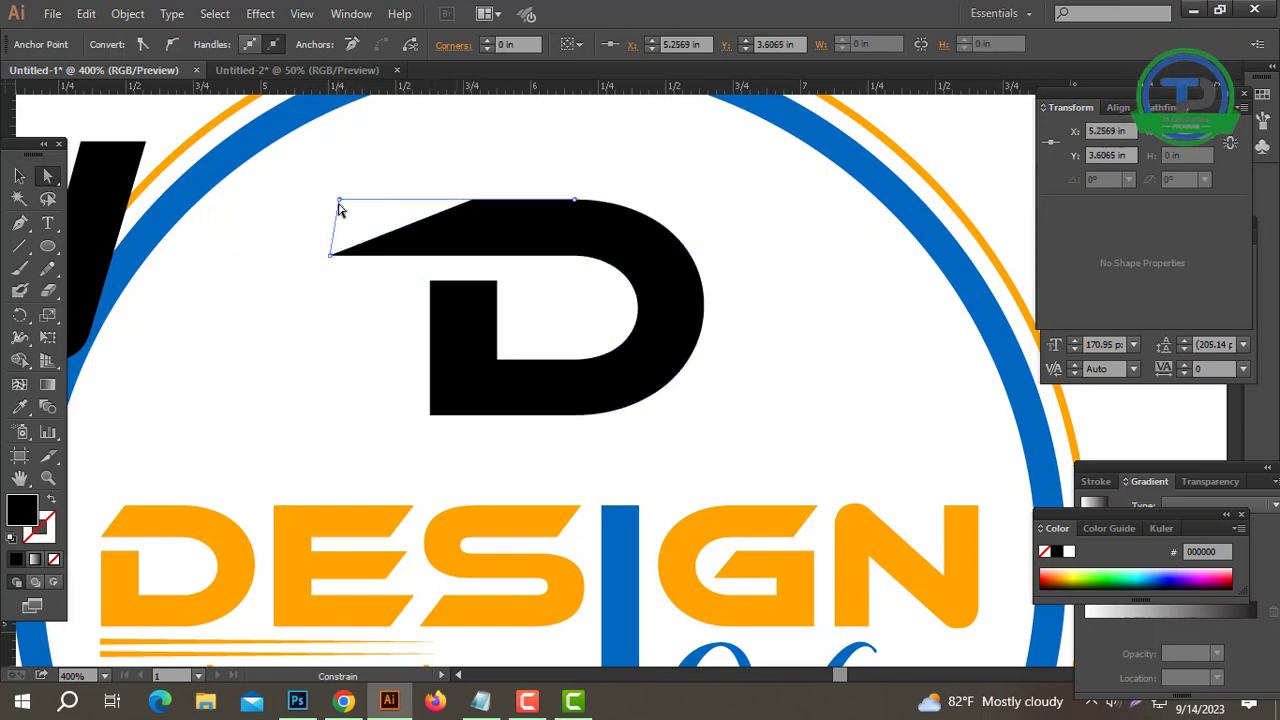
pyautogui.moveTo(340, 206); pyautogui.dragTo(339, 203)
pyautogui.click(191, 240)
# Step: Draw a rectangle about 0.236 by 0.521 in over the bar's slanted end and subtract it from the D with Minus Front
pyautogui.click(47, 246)
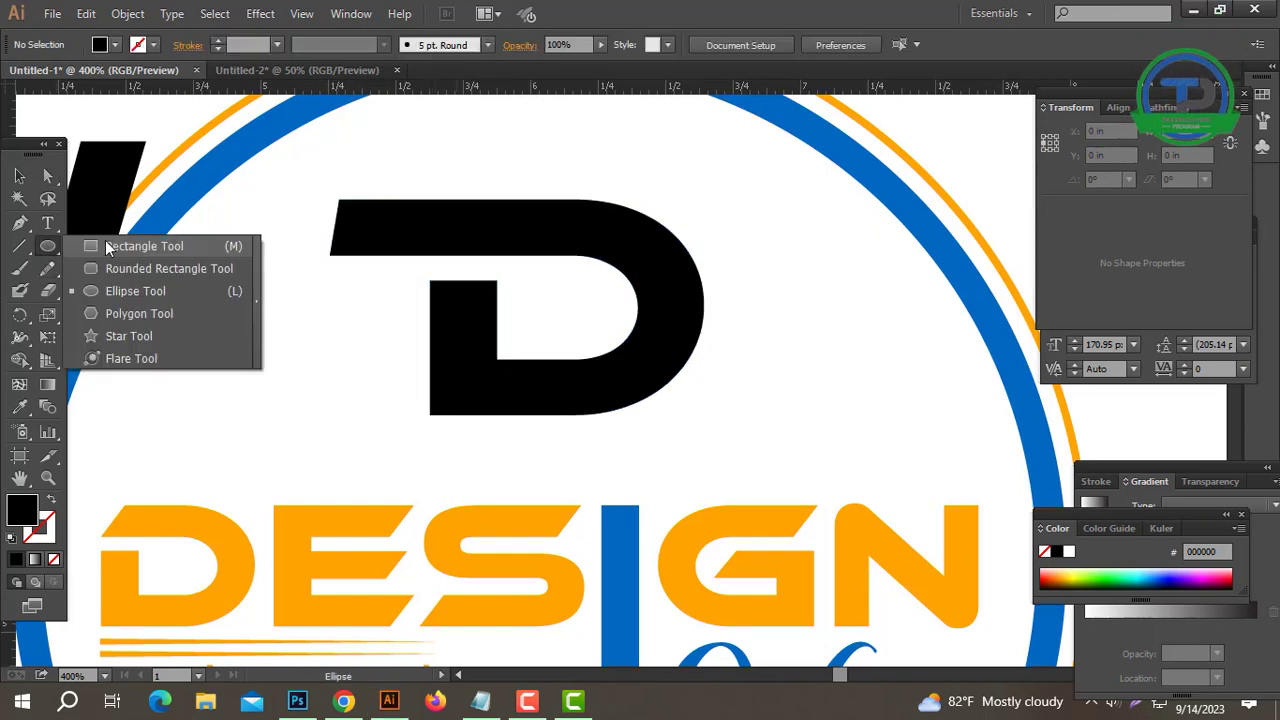
pyautogui.click(108, 247)
pyautogui.moveTo(369, 310); pyautogui.dragTo(372, 312)
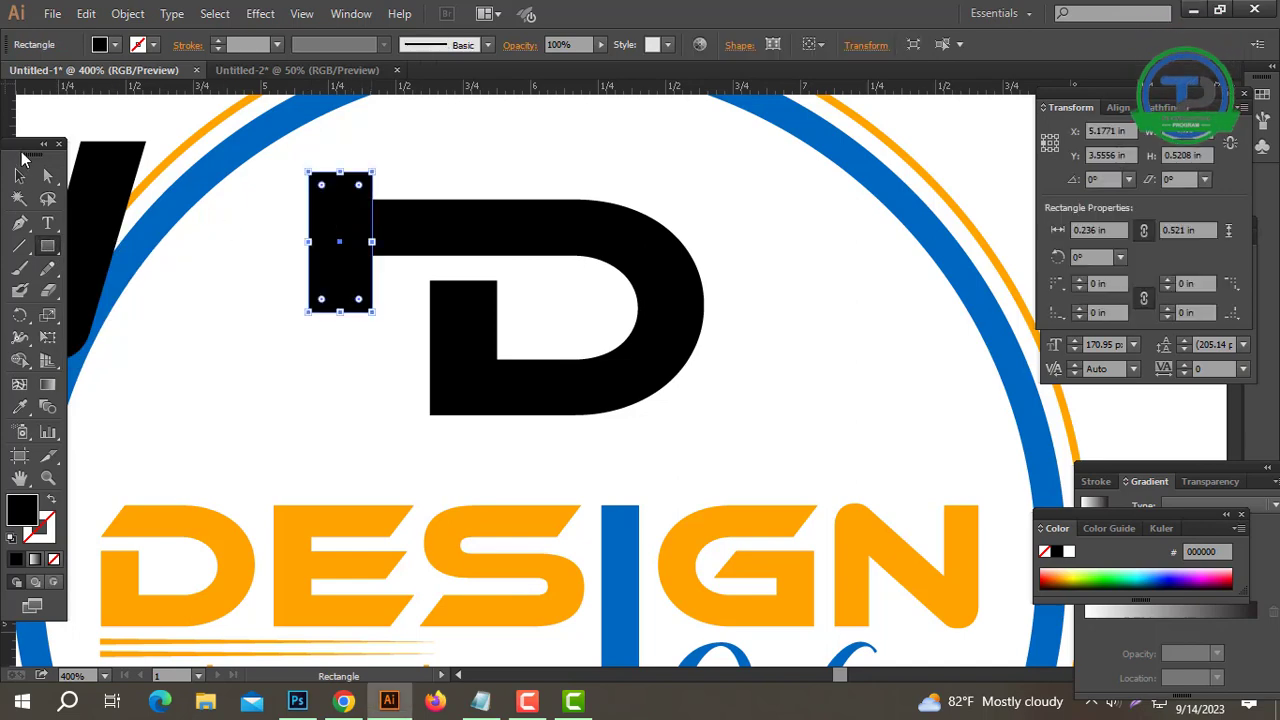
pyautogui.press('v')
pyautogui.keyDown('shift'); pyautogui.click(619, 242); pyautogui.keyUp('shift')
pyautogui.click(1163, 108)
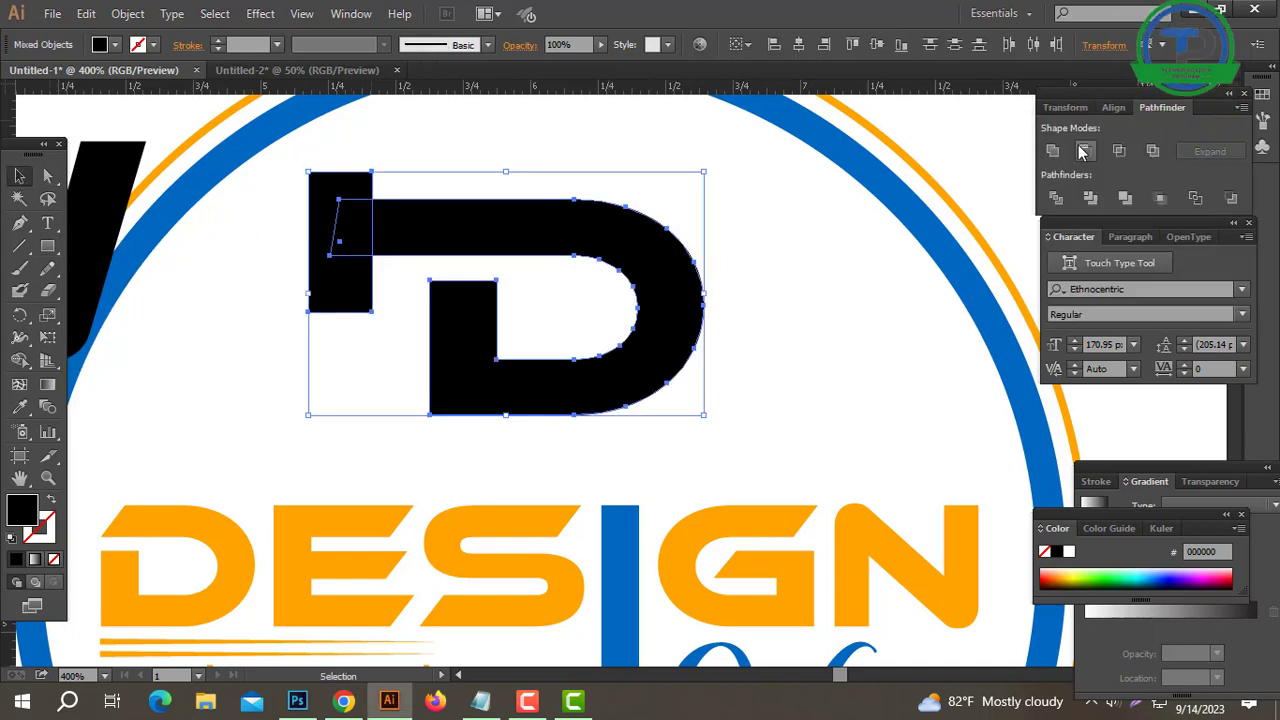
pyautogui.click(1085, 150)
pyautogui.click(731, 248)
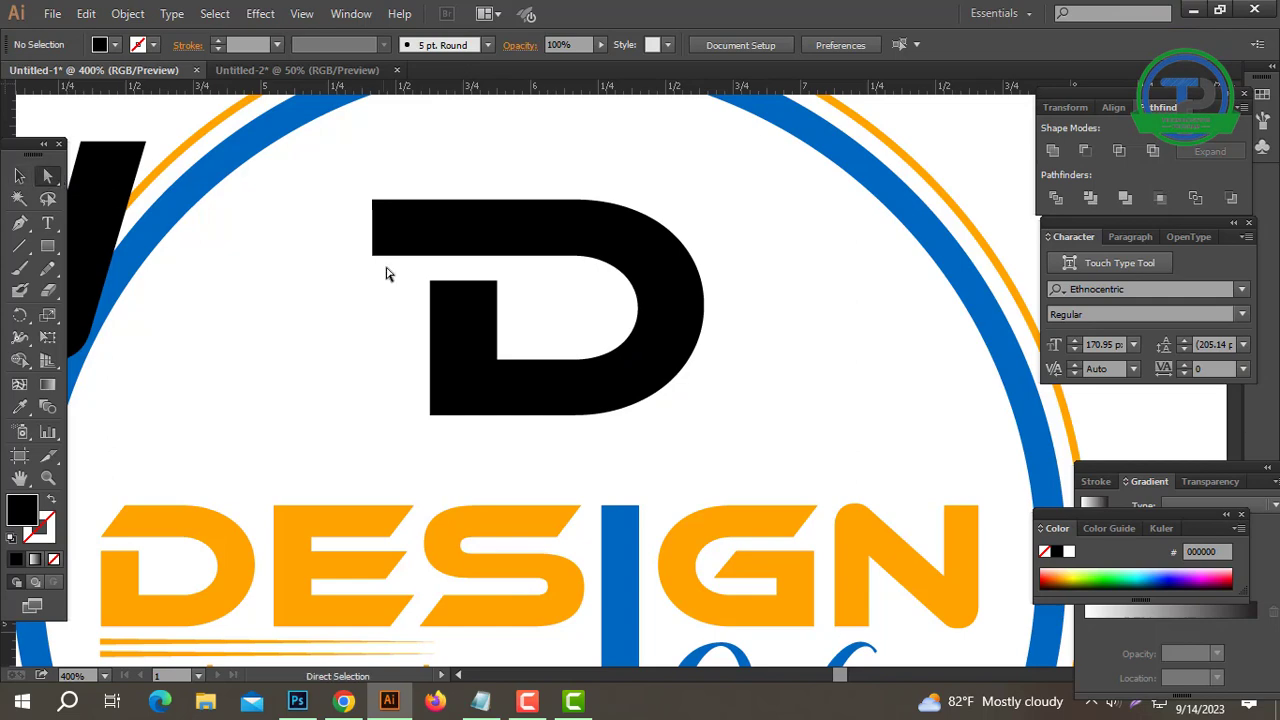
# Step: Stretch the D's stem upward through and beyond the upper bar by moving the stem's two top anchor points
pyautogui.moveTo(497, 286); pyautogui.dragTo(500, 163)
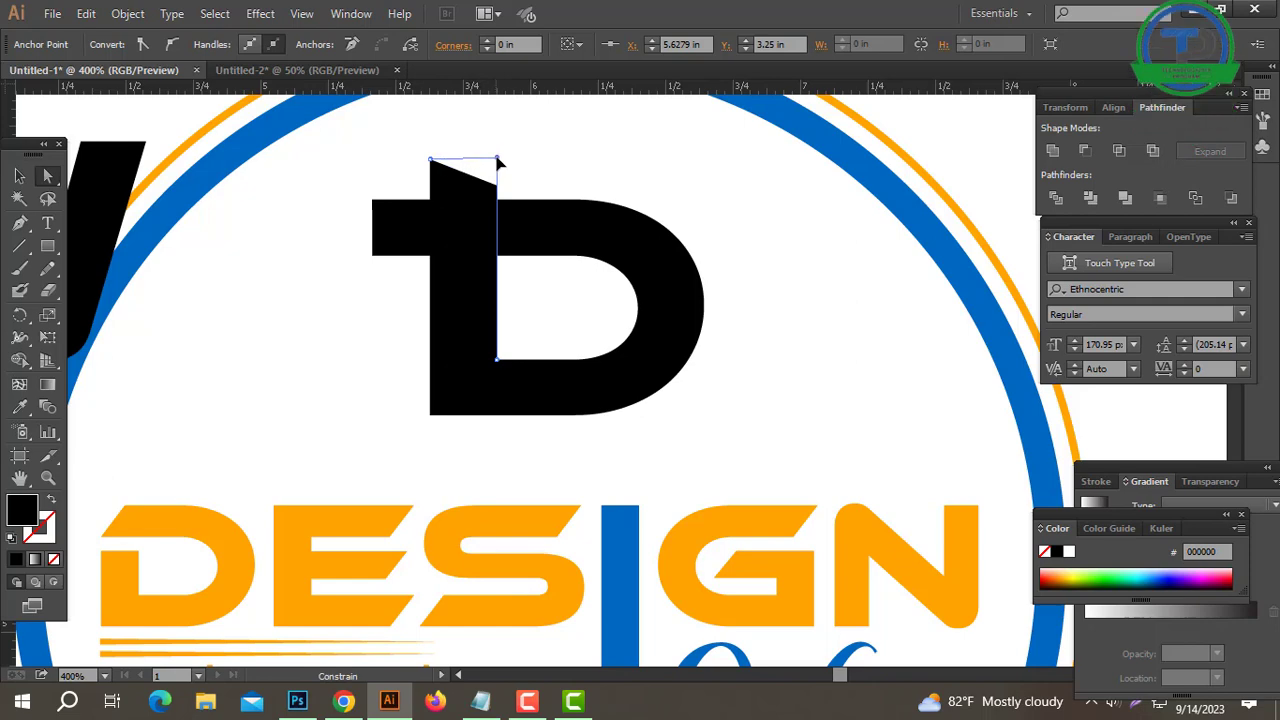
pyautogui.click(527, 149)
pyautogui.moveTo(378, 186); pyautogui.dragTo(380, 186)
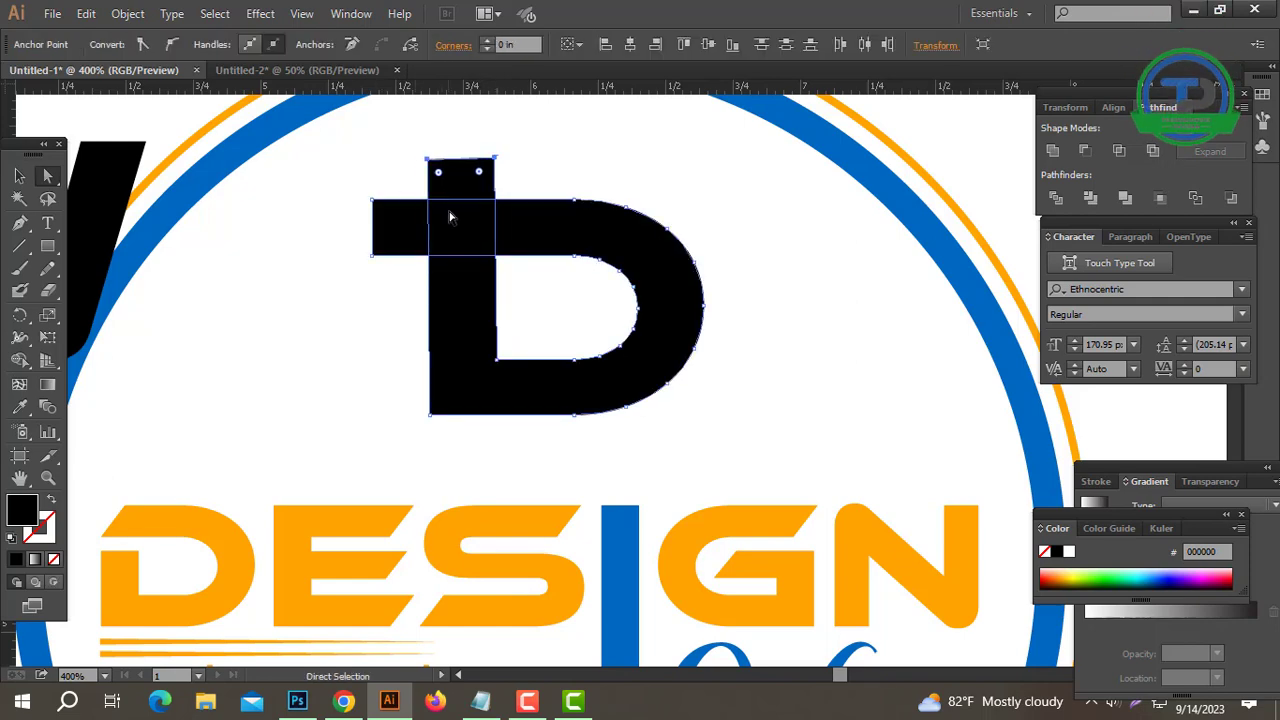
pyautogui.press('v')
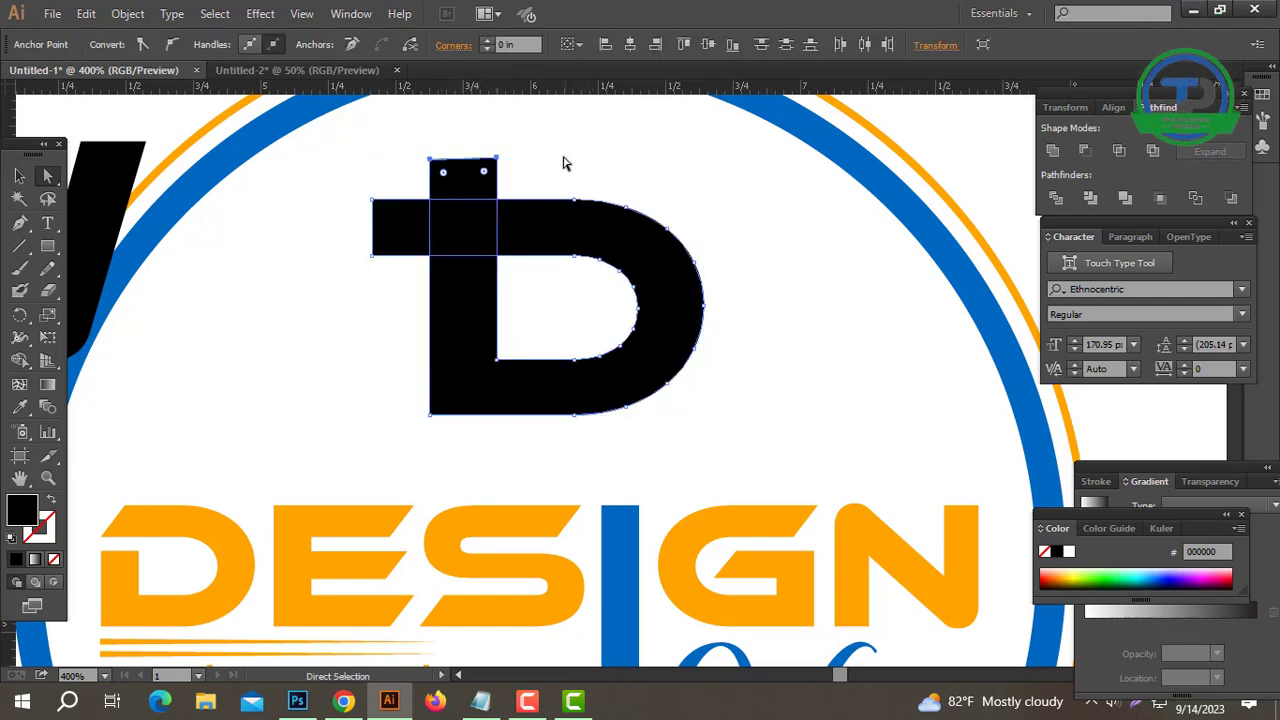
pyautogui.click(539, 143)
pyautogui.moveTo(373, 177); pyautogui.dragTo(386, 177)
pyautogui.press('Up')
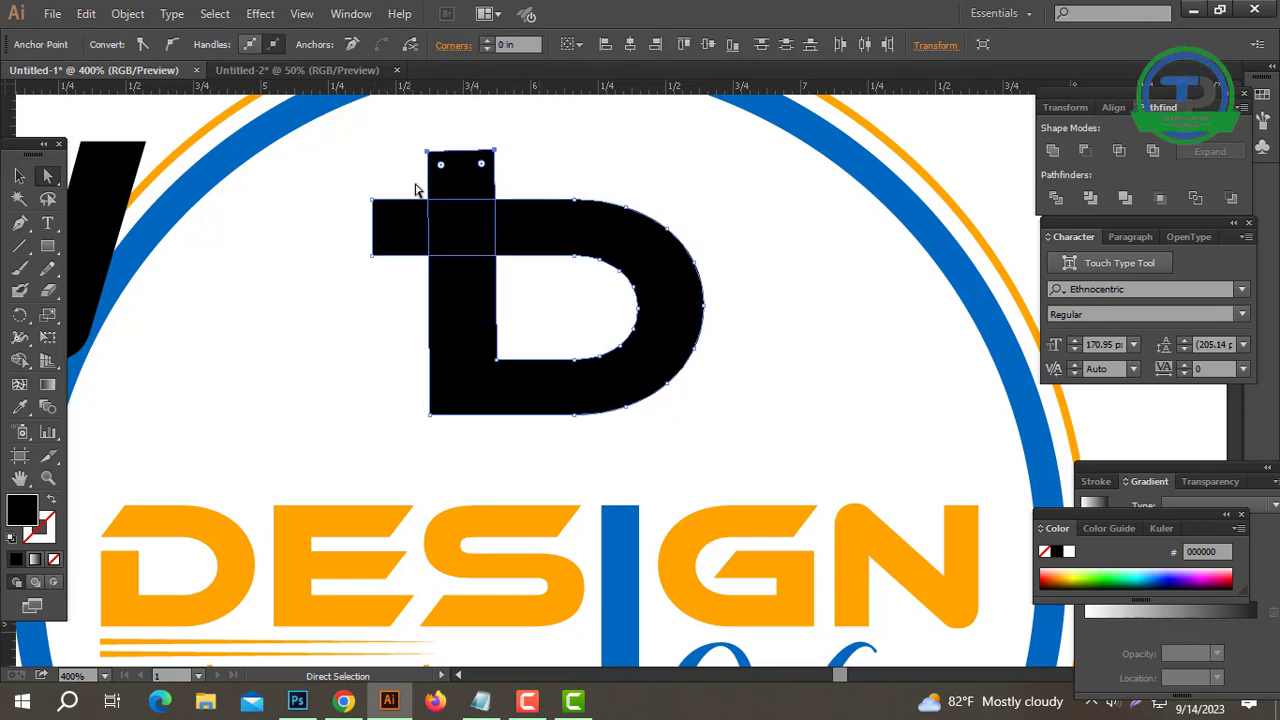
pyautogui.click(590, 188)
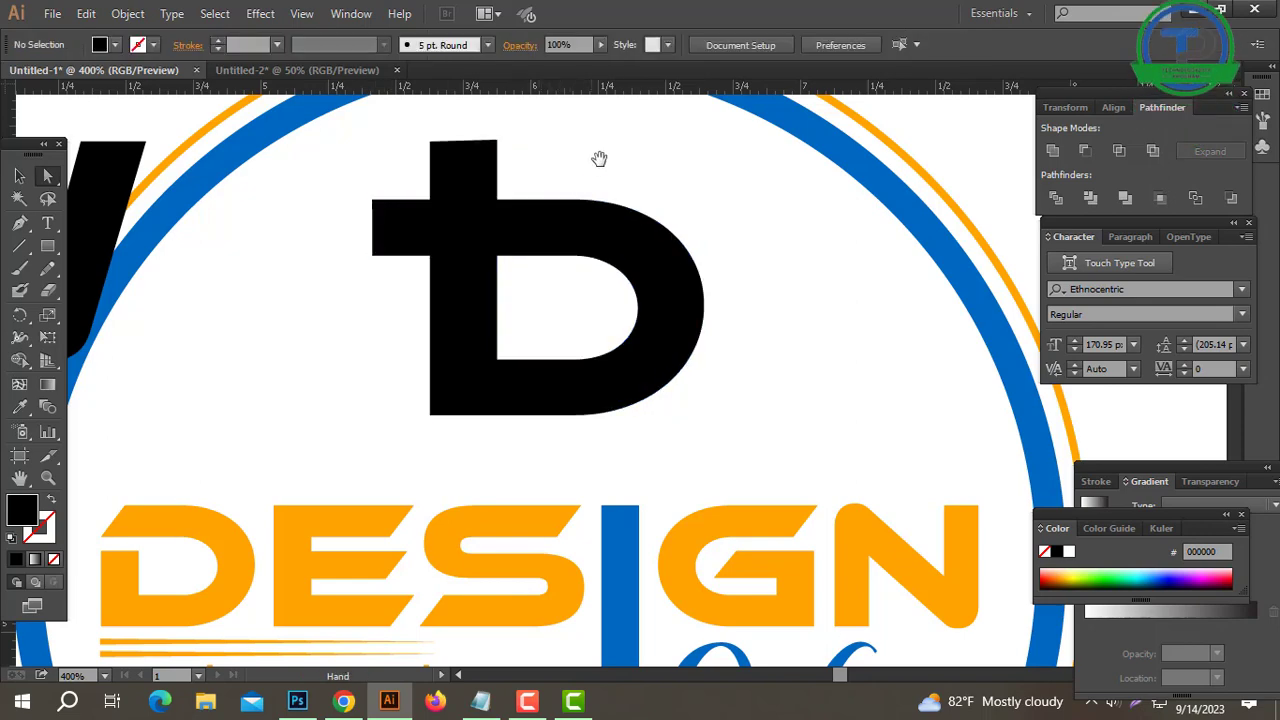
# Step: Draw a rectangle about 0.472 by 0.073 in over the stem's uneven top and subtract it with Minus Front
pyautogui.scroll(3, 600, 160)
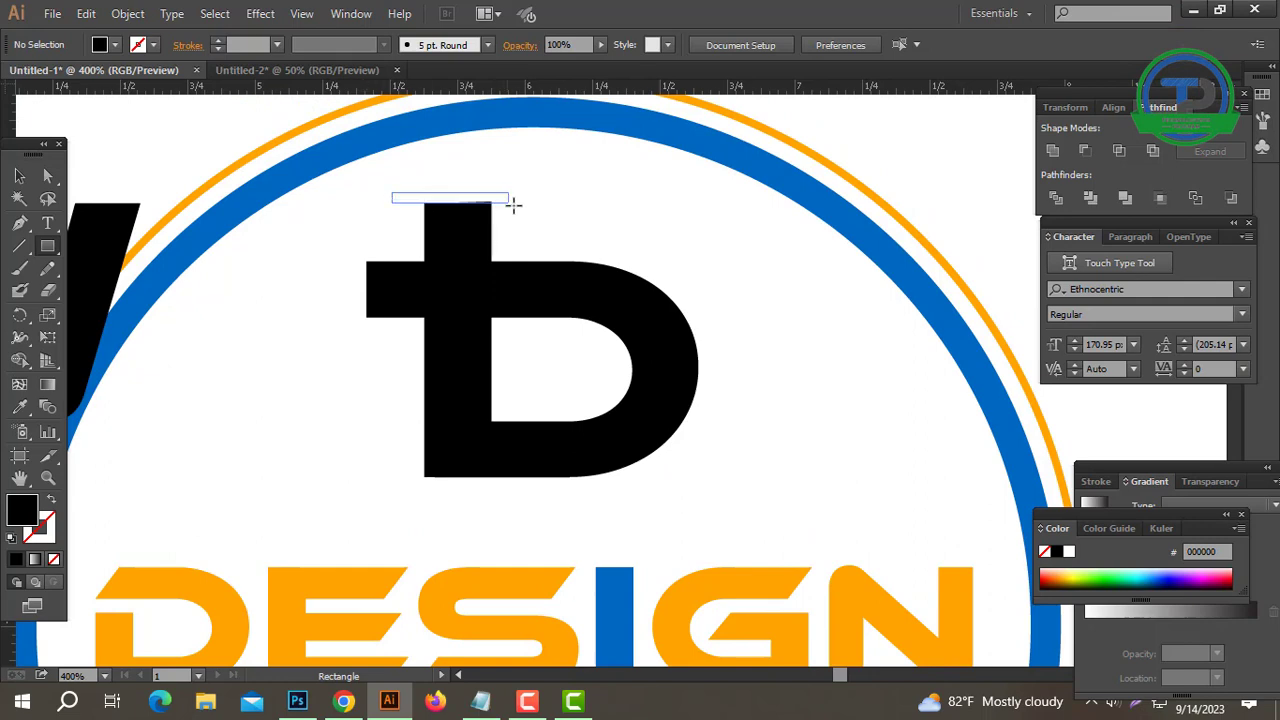
pyautogui.moveTo(507, 220); pyautogui.dragTo(519, 212)
pyautogui.click(20, 177)
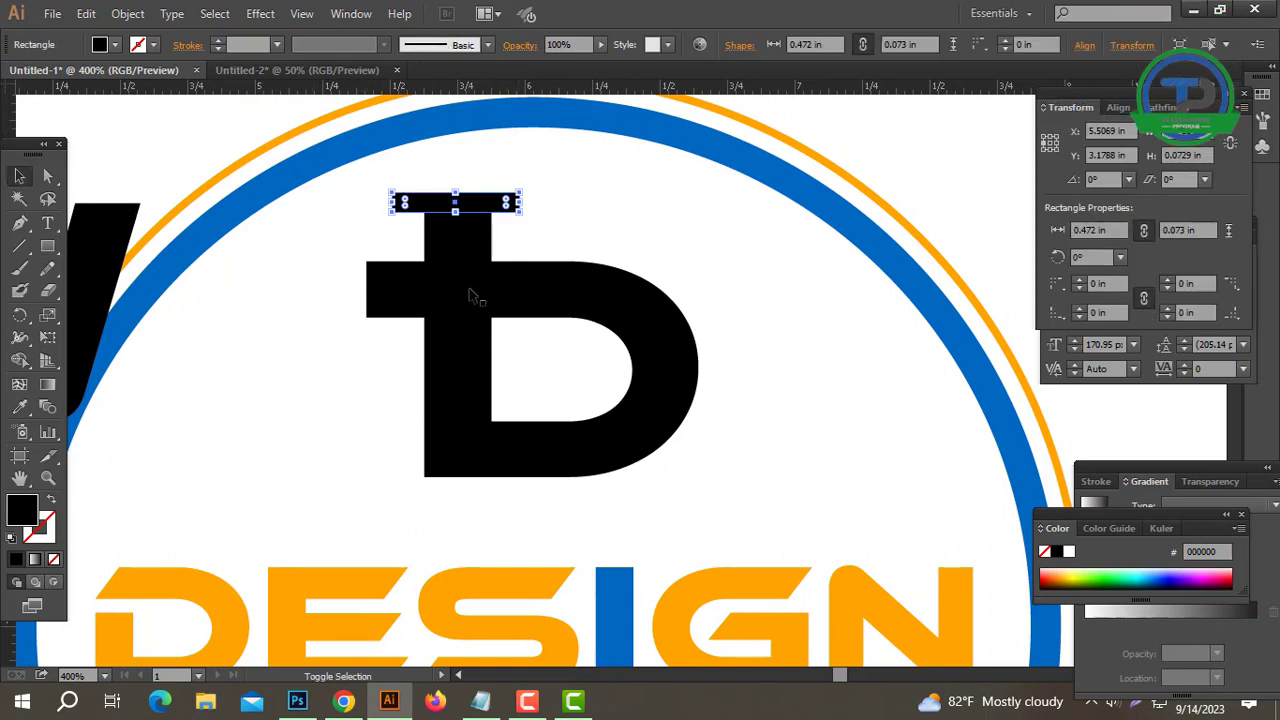
pyautogui.keyDown('shift'); pyautogui.click(470, 295); pyautogui.keyUp('shift')
pyautogui.click(1175, 107)
pyautogui.click(1084, 150)
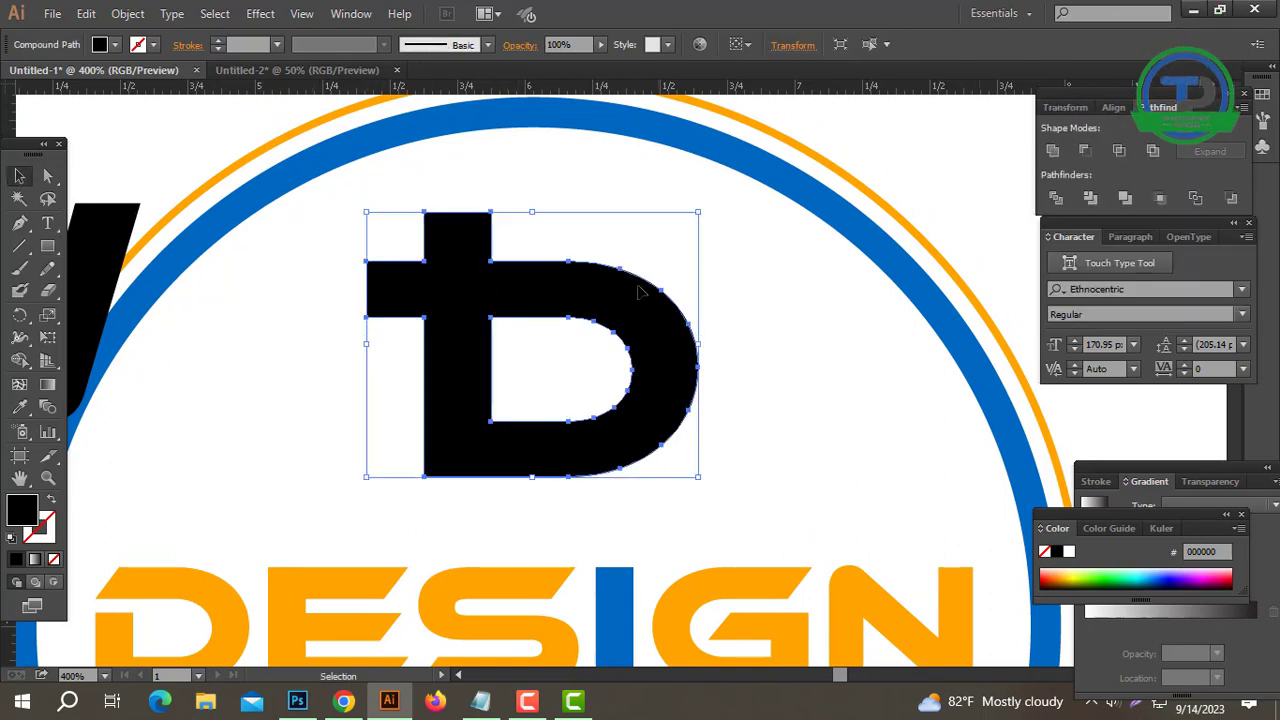
pyautogui.click(606, 243)
# Step: Release the D's compound path and unite the pieces into one solid shape without the inner opening
pyautogui.click(435, 380)
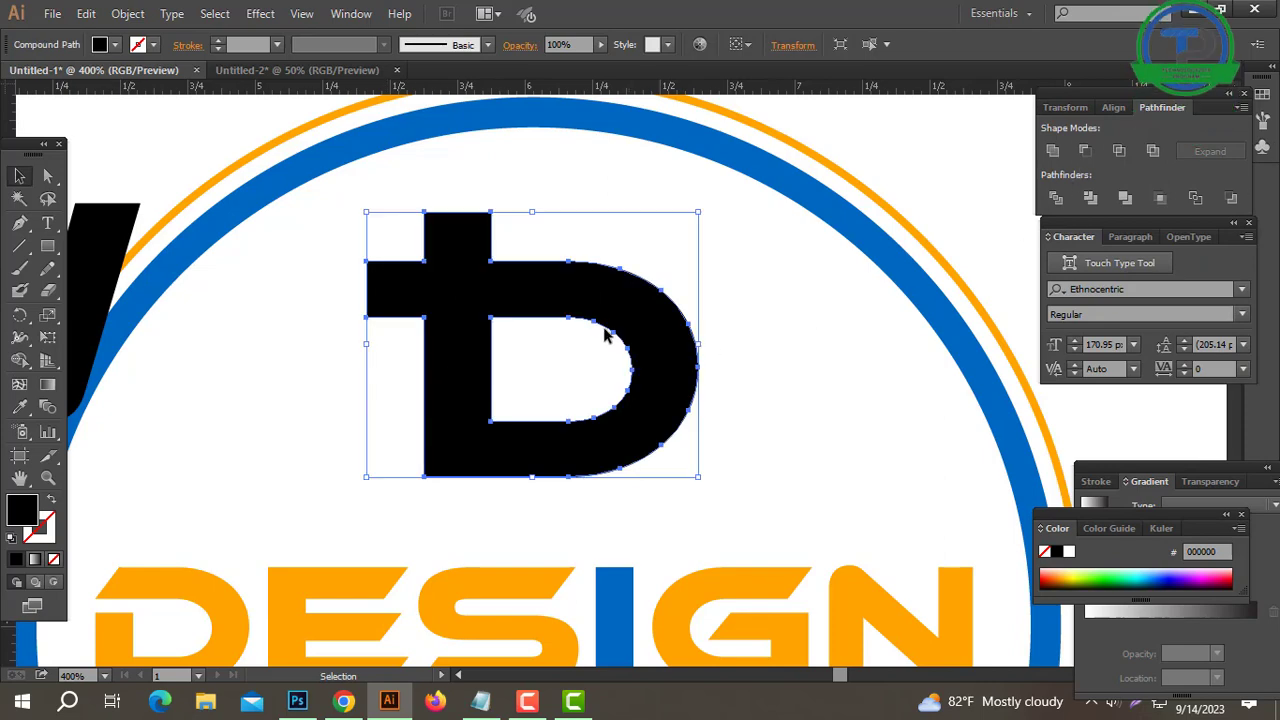
pyautogui.rightClick(645, 332)
pyautogui.click(708, 440)
pyautogui.click(764, 397)
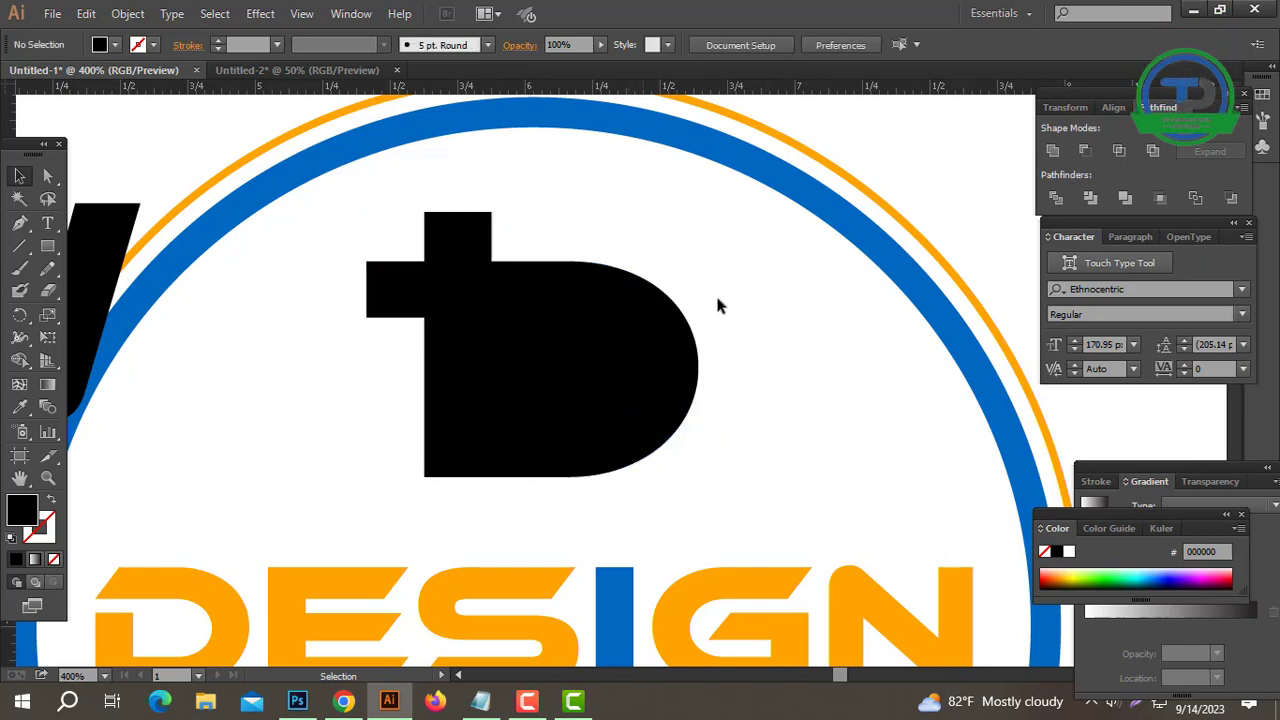
pyautogui.moveTo(720, 276); pyautogui.dragTo(516, 397)
pyautogui.click(163, 204)
pyautogui.moveTo(672, 285); pyautogui.dragTo(625, 370)
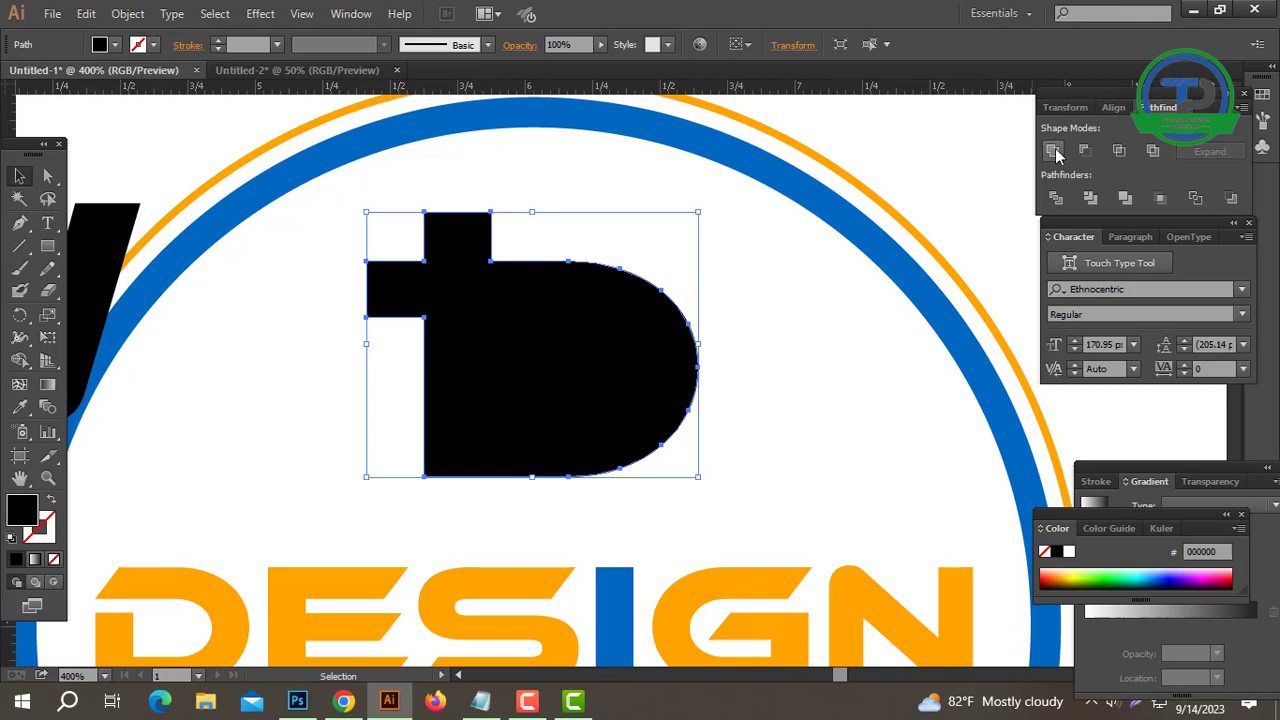
# Step: Narrow the solid D by selecting the anchor points of its curved side and nudging them toward the stem
pyautogui.doubleClick(48, 175)
pyautogui.click(734, 491)
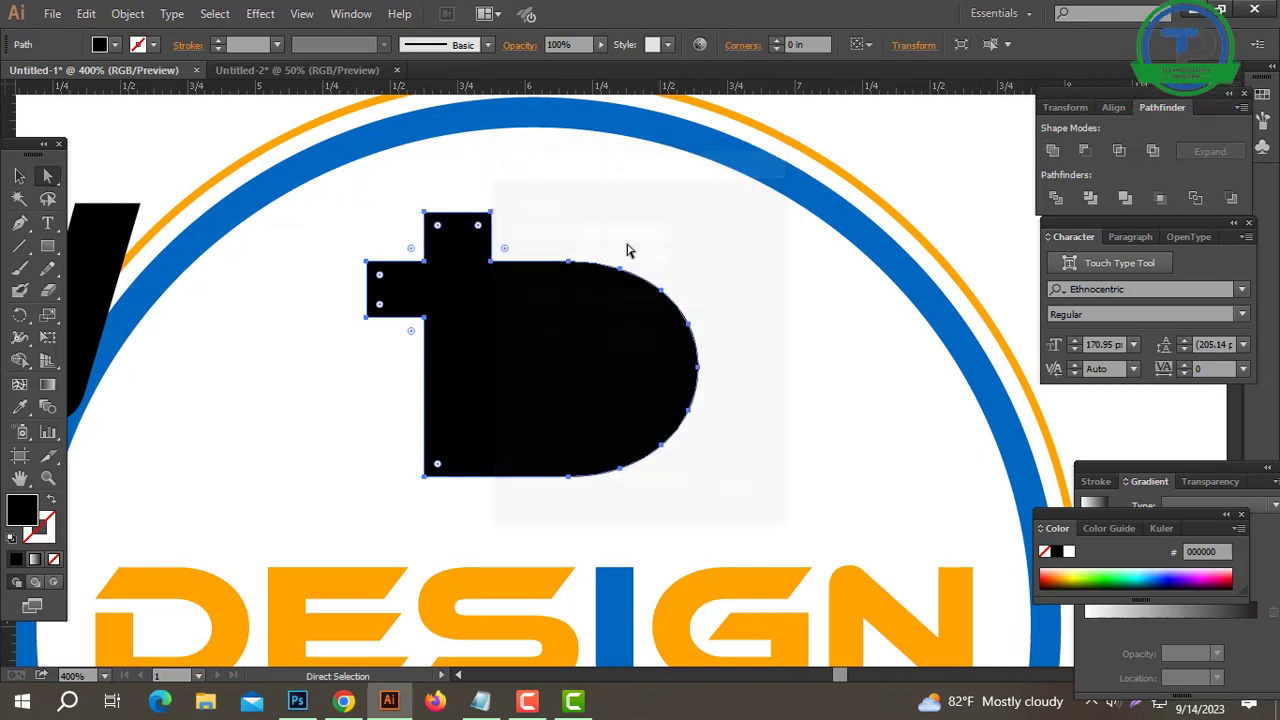
pyautogui.moveTo(738, 504); pyautogui.dragTo(742, 514)
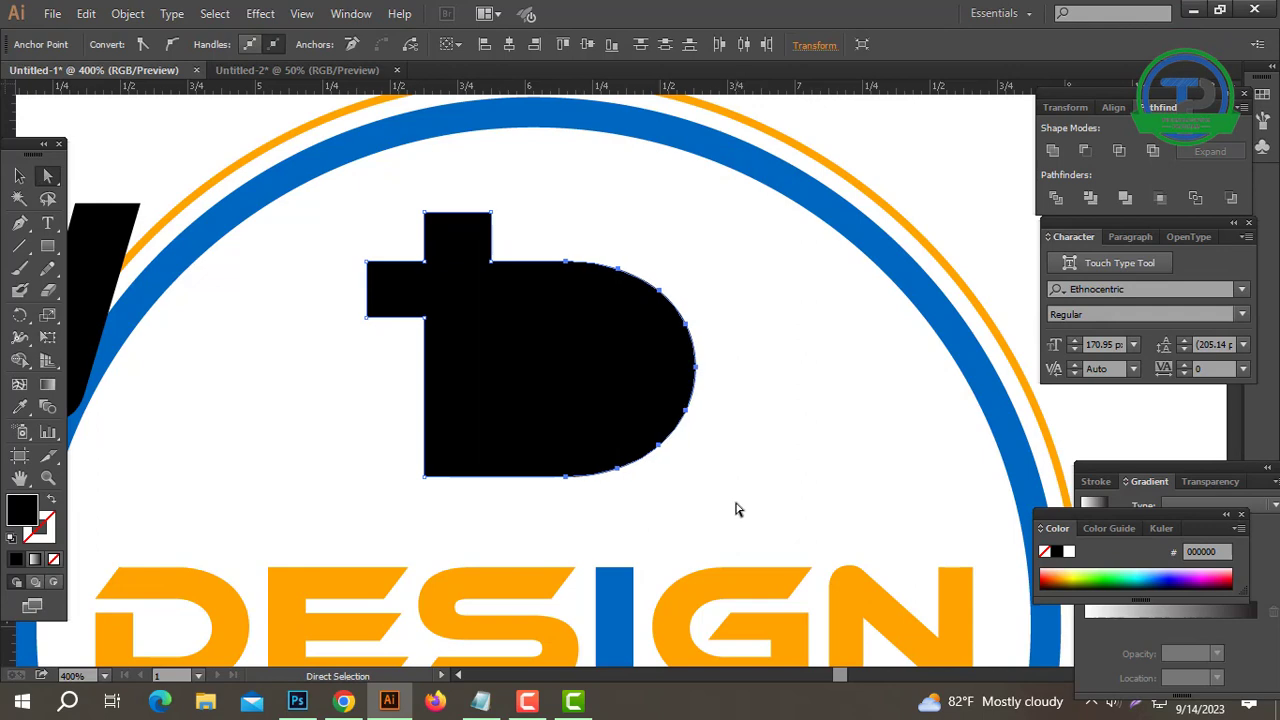
pyautogui.press('Left')
pyautogui.press('Left')
pyautogui.press('Left')
pyautogui.press('Left')
pyautogui.press('Left')
pyautogui.press('Left')
pyautogui.click(775, 418)
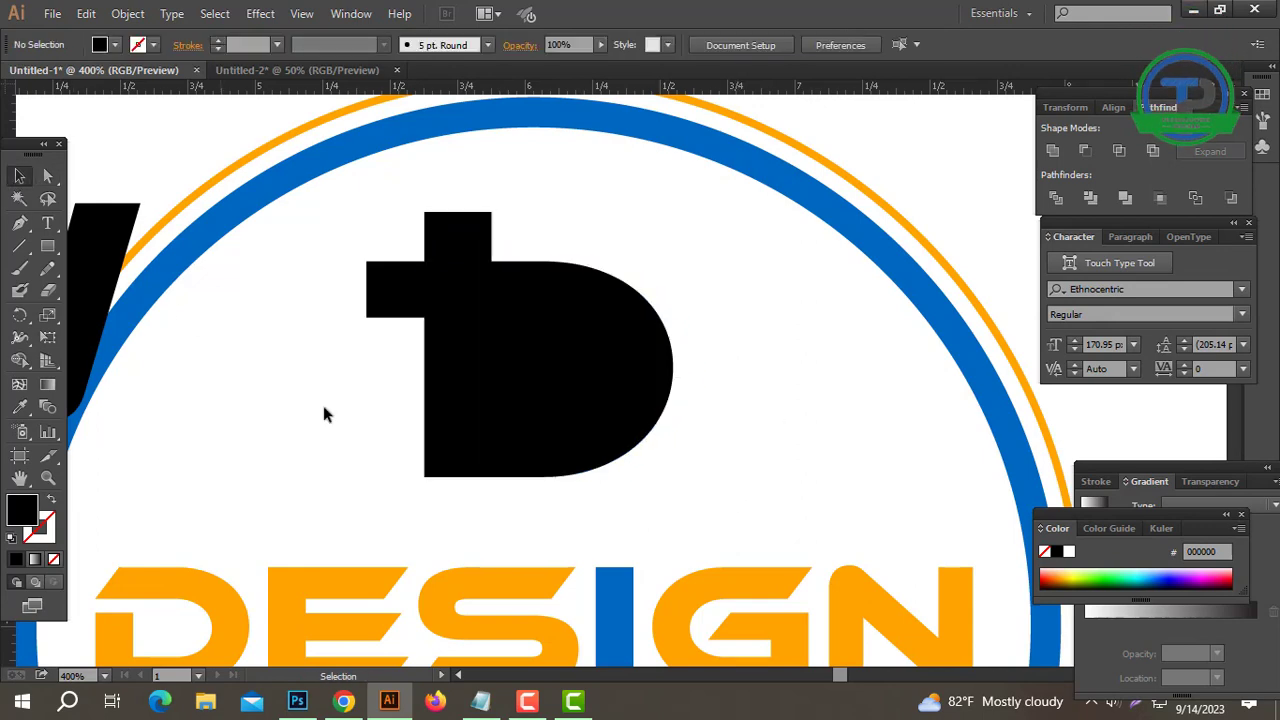
# Step: Move the W over the solid D and fill it with white FFFFFF sampled from the background
pyautogui.keyDown('ctrl'); pyautogui.keyDown('alt'); pyautogui.click(624, 375); pyautogui.keyUp('alt'); pyautogui.keyUp('ctrl')
pyautogui.moveTo(160, 340); pyautogui.dragTo(663, 401)
pyautogui.click(293, 252)
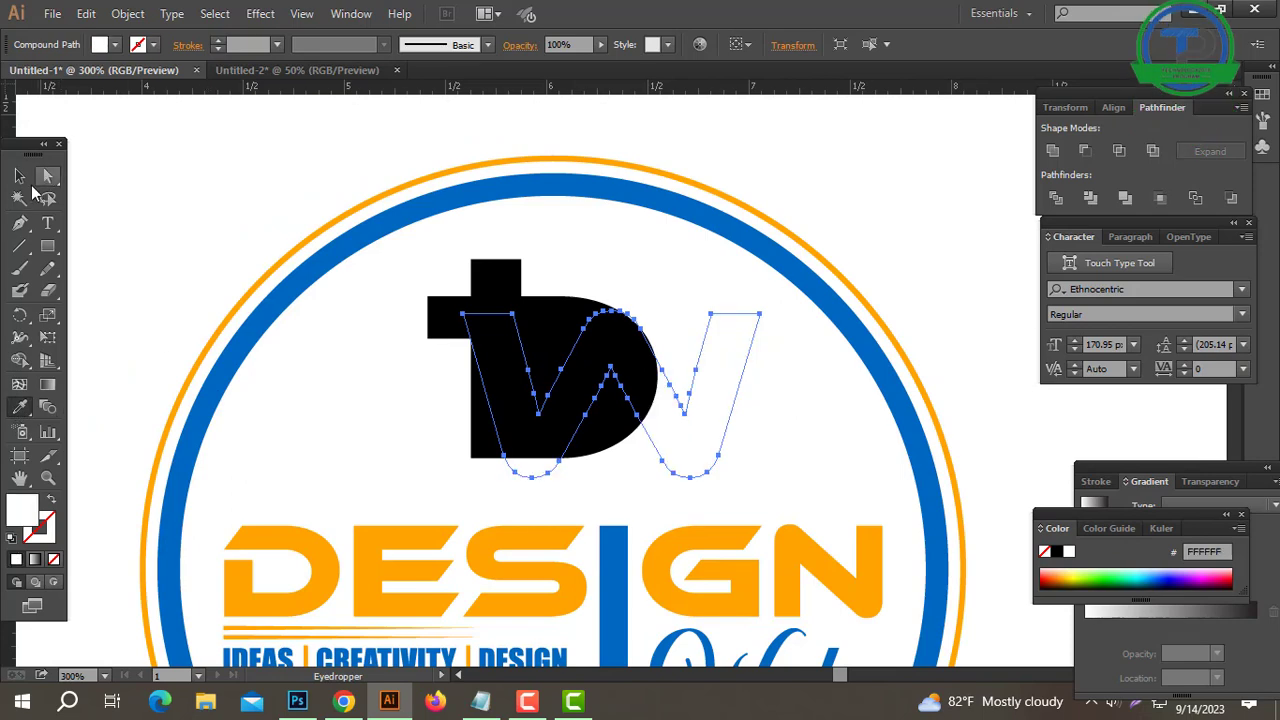
# Step: Bring the white W to the front so that it overlaps the black D
pyautogui.click(19, 175)
pyautogui.rightClick(532, 298)
pyautogui.moveTo(707, 454)
pyautogui.click(900, 455)
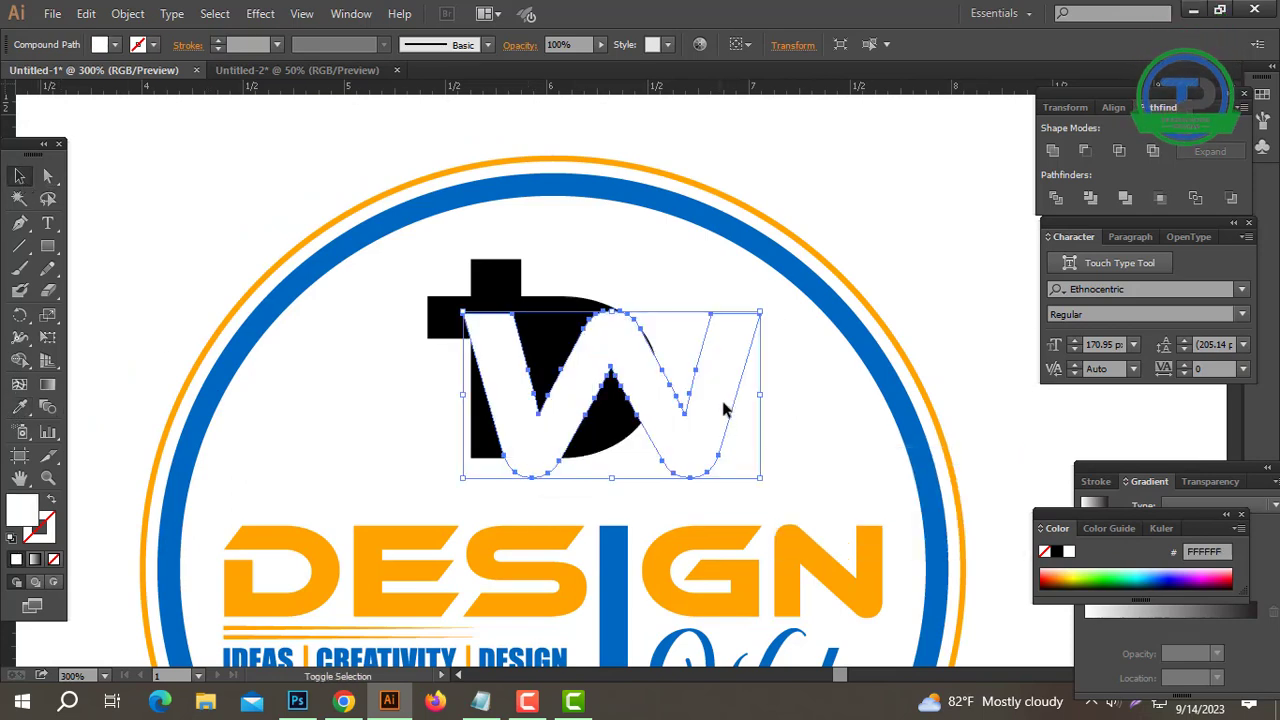
# Step: Resize the white W, line it up with the outer edge of the D's stem and enlarge it across most of the D
pyautogui.moveTo(760, 395); pyautogui.dragTo(580, 392)
pyautogui.hotkey('ctrl', 'shift', 'a')
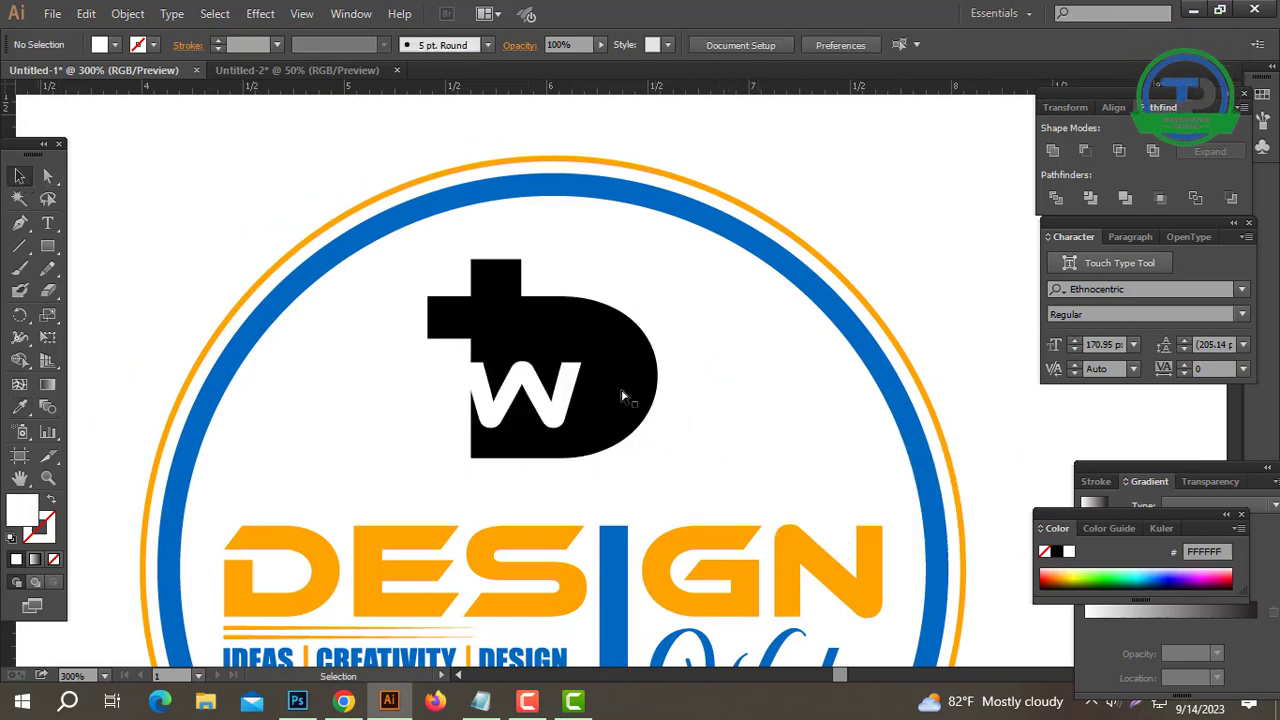
pyautogui.keyDown('ctrl'); pyautogui.click(612, 372); pyautogui.keyUp('ctrl')
pyautogui.keyDown('ctrl'); pyautogui.click(602, 373); pyautogui.keyUp('ctrl')
pyautogui.keyDown('ctrl'); pyautogui.click(601, 372); pyautogui.keyUp('ctrl')
pyautogui.moveTo(480, 434); pyautogui.dragTo(472, 395)
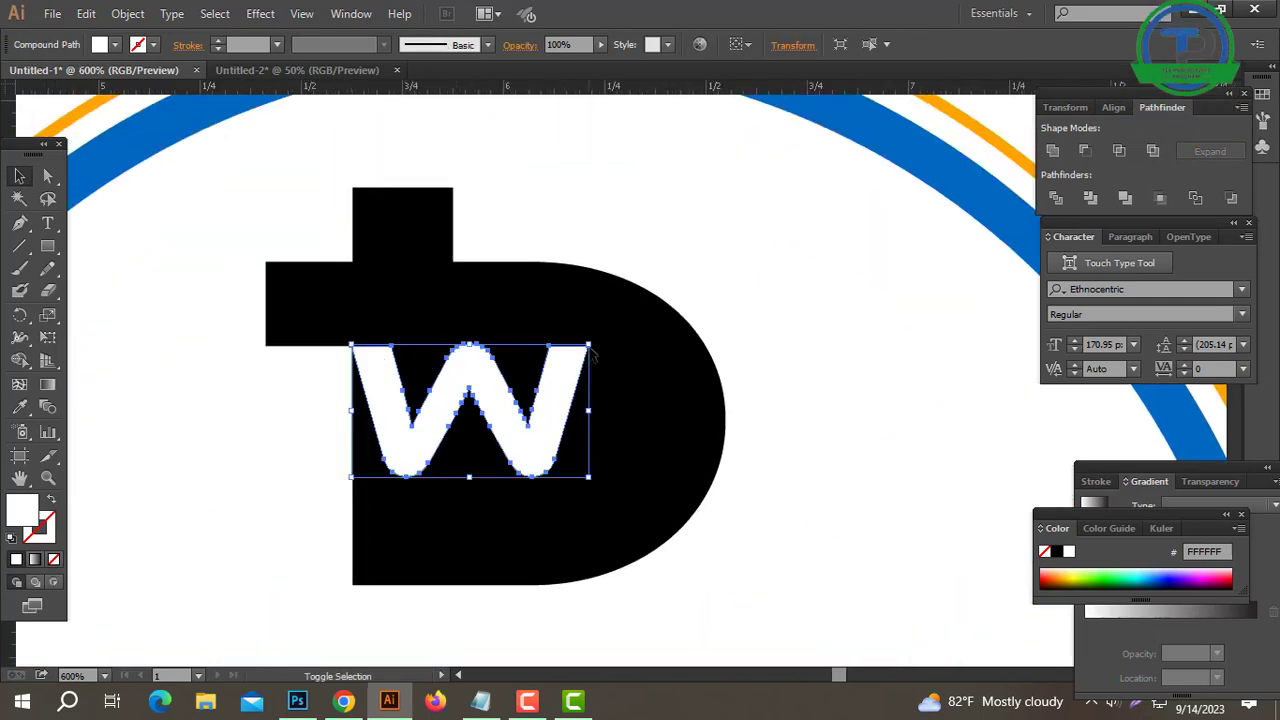
pyautogui.moveTo(591, 345); pyautogui.dragTo(730, 295)
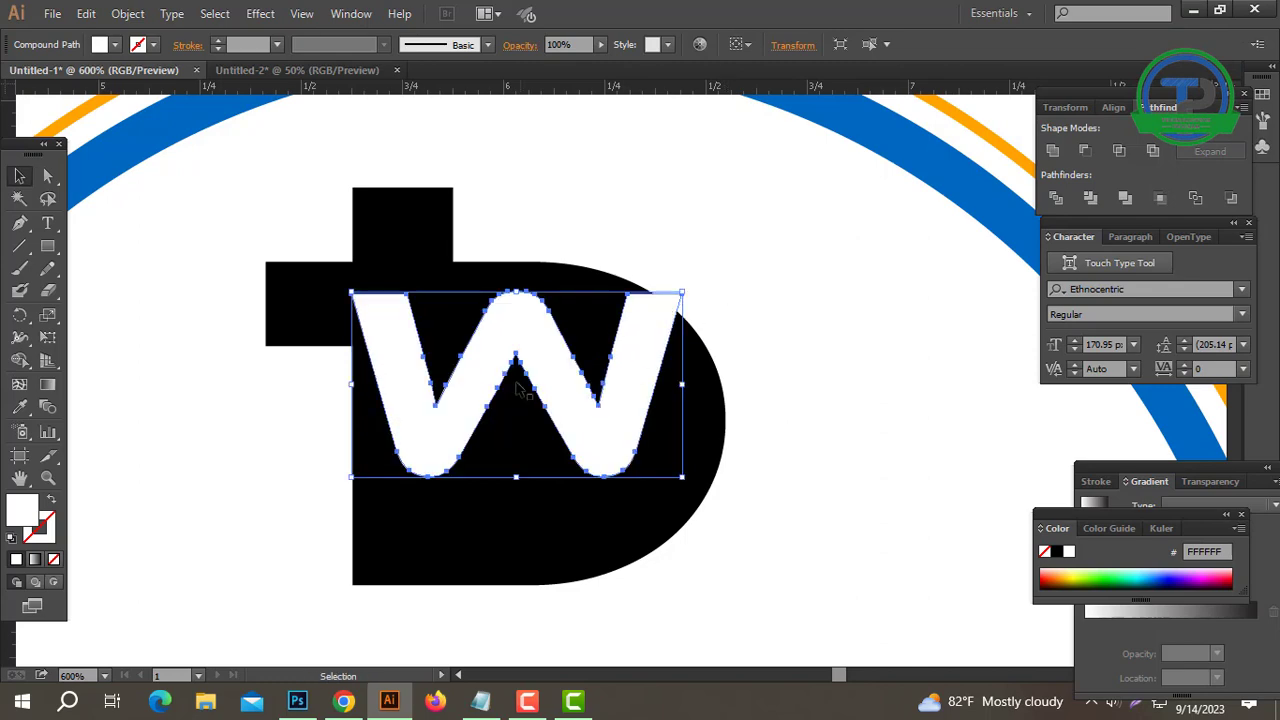
# Step: Lower the D slightly and move the W so that its top edge meets the underside of the crossbar
pyautogui.moveTo(451, 427); pyautogui.dragTo(449, 466)
pyautogui.moveTo(436, 431); pyautogui.dragTo(437, 448)
pyautogui.press('z')
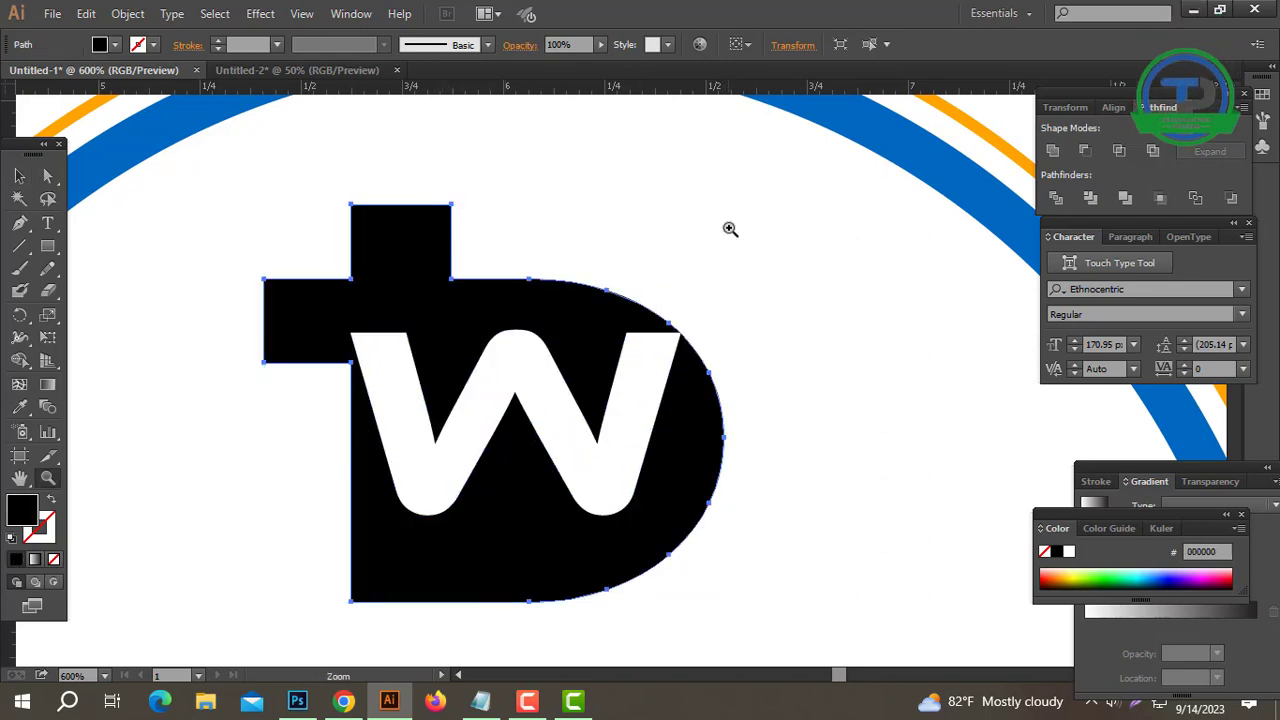
pyautogui.click(729, 229)
pyautogui.click(534, 361)
pyautogui.moveTo(377, 522); pyautogui.dragTo(853, 160)
pyautogui.click(371, 443)
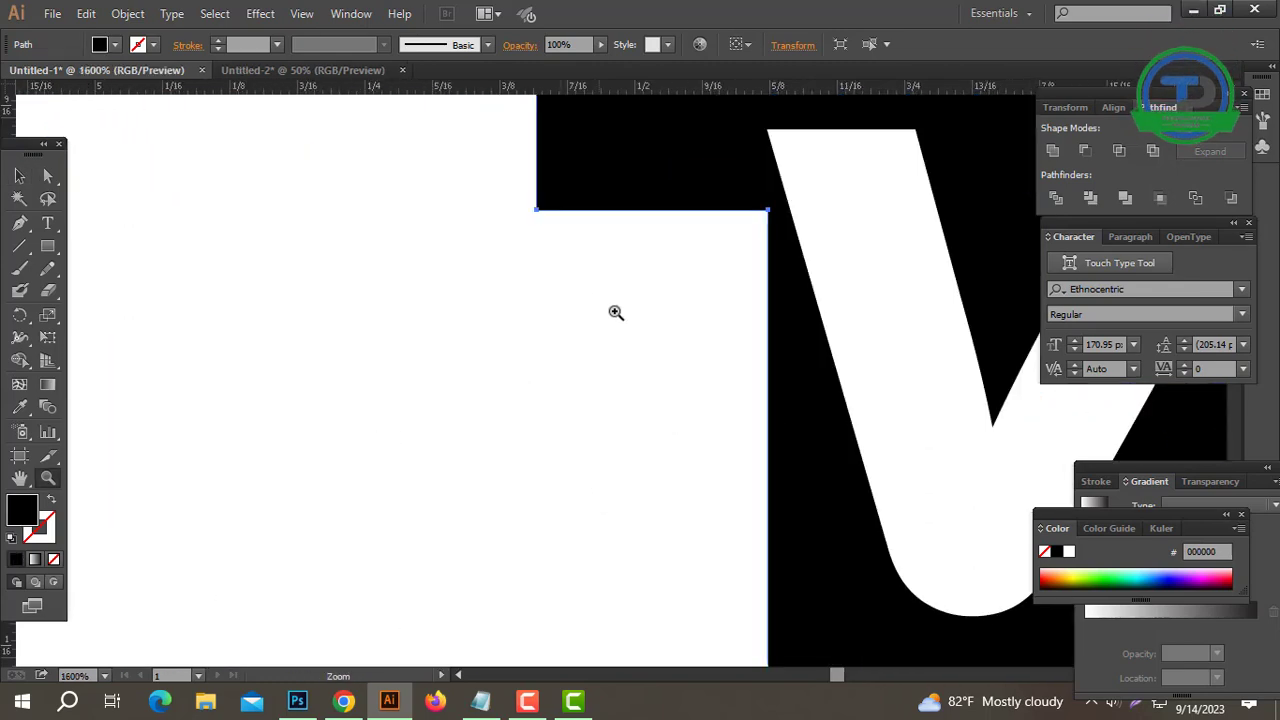
pyautogui.click(361, 290)
pyautogui.moveTo(827, 267); pyautogui.dragTo(581, 389)
pyautogui.moveTo(645, 288); pyautogui.dragTo(634, 391)
pyautogui.moveTo(621, 387); pyautogui.dragTo(634, 369)
pyautogui.click(648, 418)
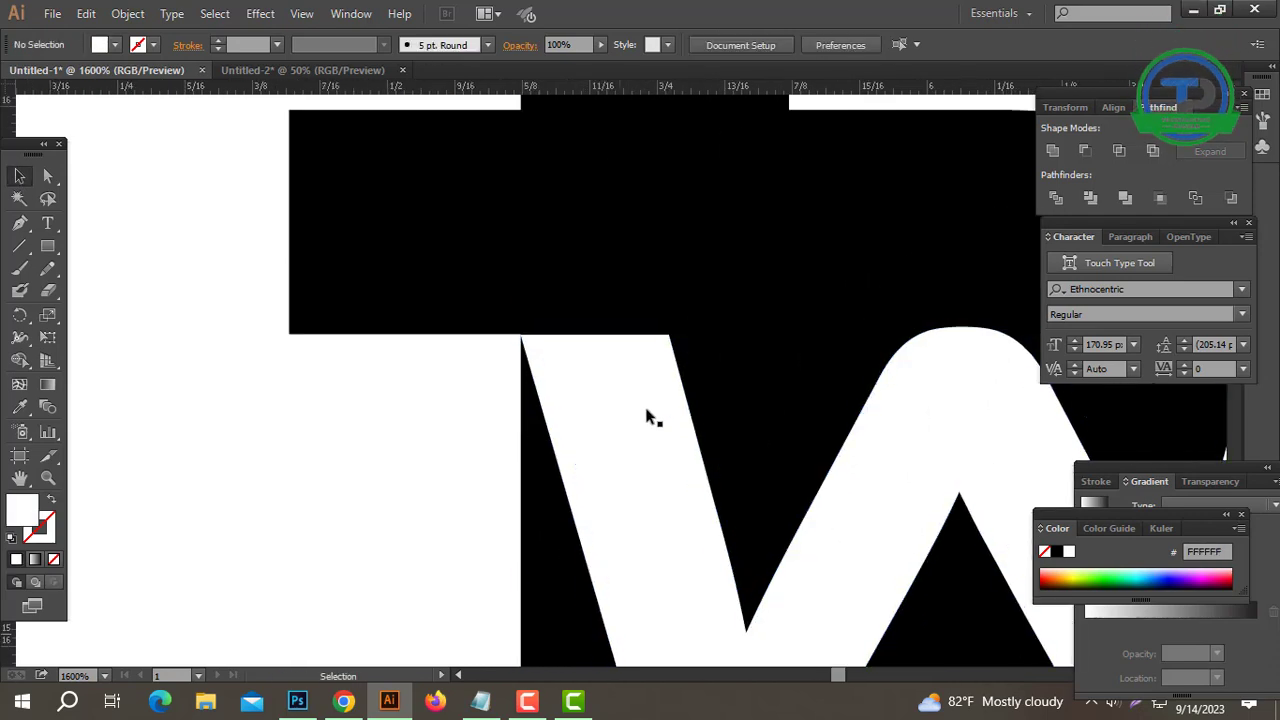
# Step: Fine-tune the W's position so its upper corner lines up exactly with the corner between the crossbar and the stem
pyautogui.keyDown('ctrl'); pyautogui.click(609, 352); pyautogui.keyUp('ctrl')
pyautogui.keyDown('ctrl'); pyautogui.click(609, 352); pyautogui.keyUp('ctrl')
pyautogui.keyDown('ctrl'); pyautogui.click(604, 354); pyautogui.keyUp('ctrl')
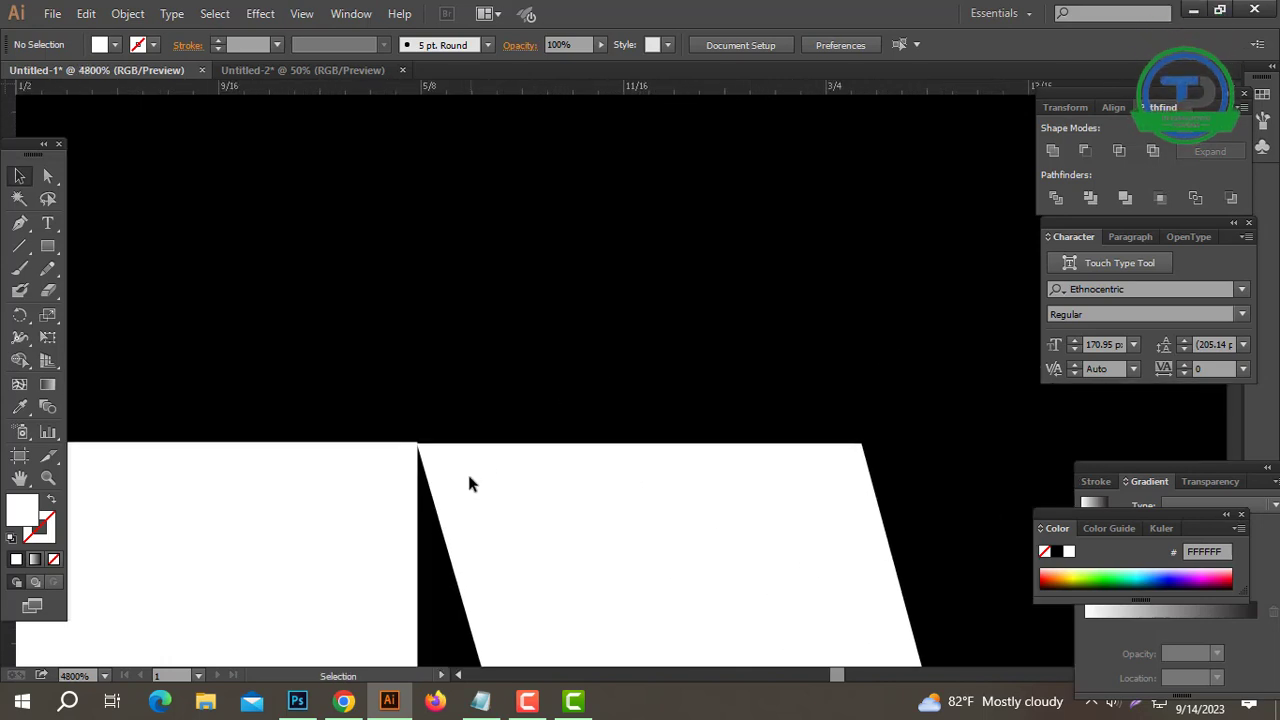
pyautogui.moveTo(470, 484); pyautogui.dragTo(461, 476)
pyautogui.click(308, 476)
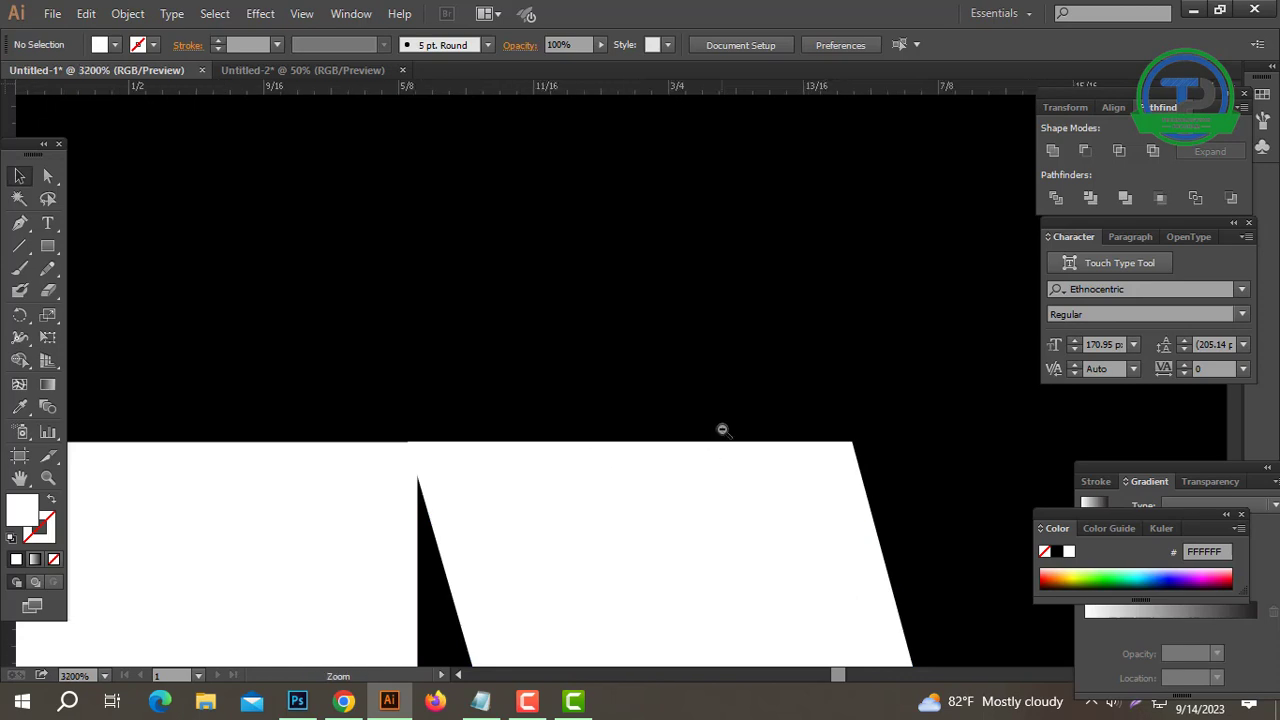
pyautogui.keyDown('ctrl'); pyautogui.keyDown('alt'); pyautogui.click(721, 429); pyautogui.keyUp('alt'); pyautogui.keyUp('ctrl')
pyautogui.keyDown('ctrl'); pyautogui.keyDown('alt'); pyautogui.click(721, 429); pyautogui.keyUp('alt'); pyautogui.keyUp('ctrl')
pyautogui.keyDown('ctrl'); pyautogui.keyDown('alt'); pyautogui.click(722, 429); pyautogui.keyUp('alt'); pyautogui.keyUp('ctrl')
pyautogui.keyDown('ctrl'); pyautogui.keyDown('alt'); pyautogui.click(723, 429); pyautogui.keyUp('alt'); pyautogui.keyUp('ctrl')
pyautogui.keyDown('ctrl'); pyautogui.keyDown('alt'); pyautogui.click(723, 429); pyautogui.keyUp('alt'); pyautogui.keyUp('ctrl')
pyautogui.keyDown('ctrl'); pyautogui.keyDown('alt'); pyautogui.click(723, 429); pyautogui.keyUp('alt'); pyautogui.keyUp('ctrl')
# Step: Extend the W's last arm diagonally beyond the D's curve by moving the two anchor points at its end
pyautogui.click(672, 290)
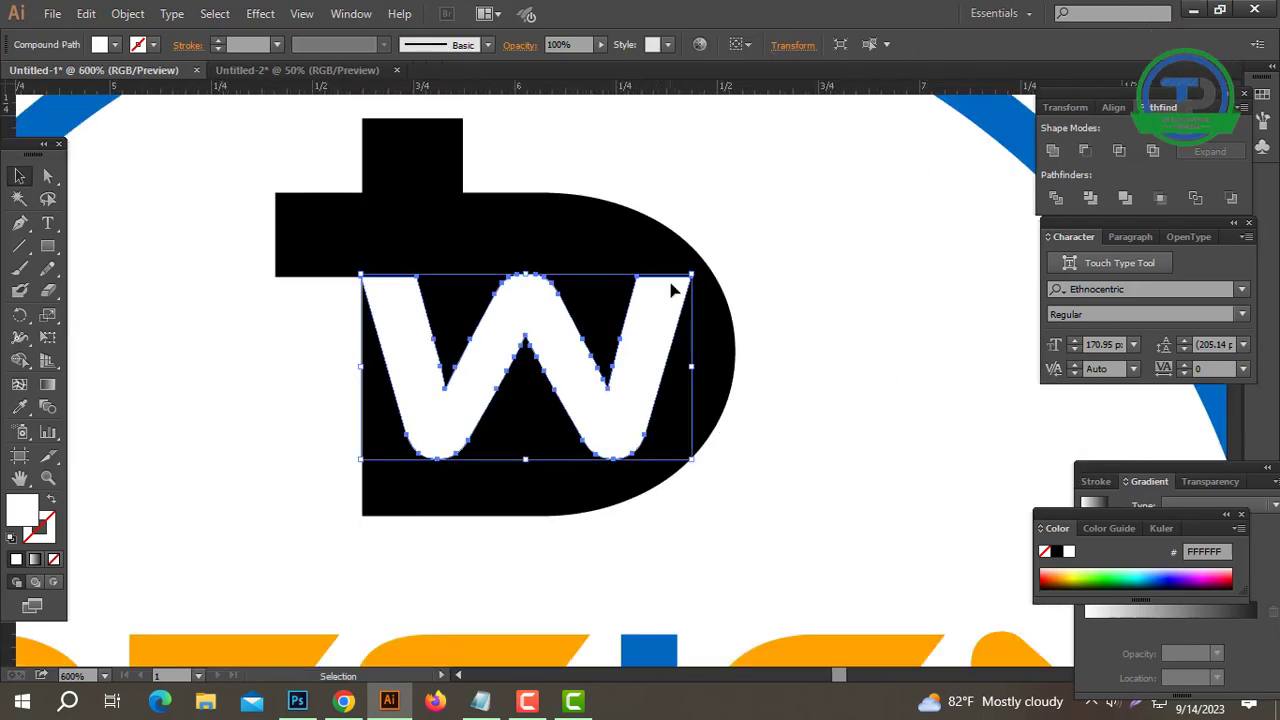
pyautogui.click(706, 203)
pyautogui.click(48, 175)
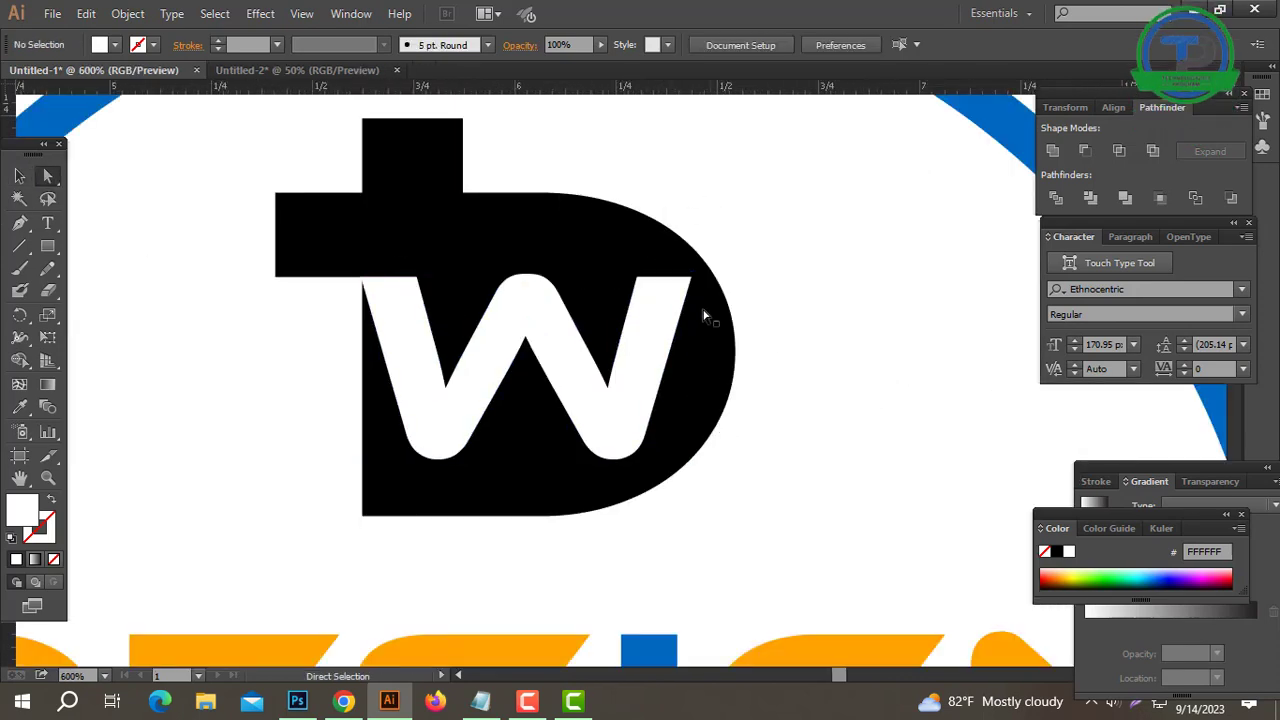
pyautogui.click(639, 281)
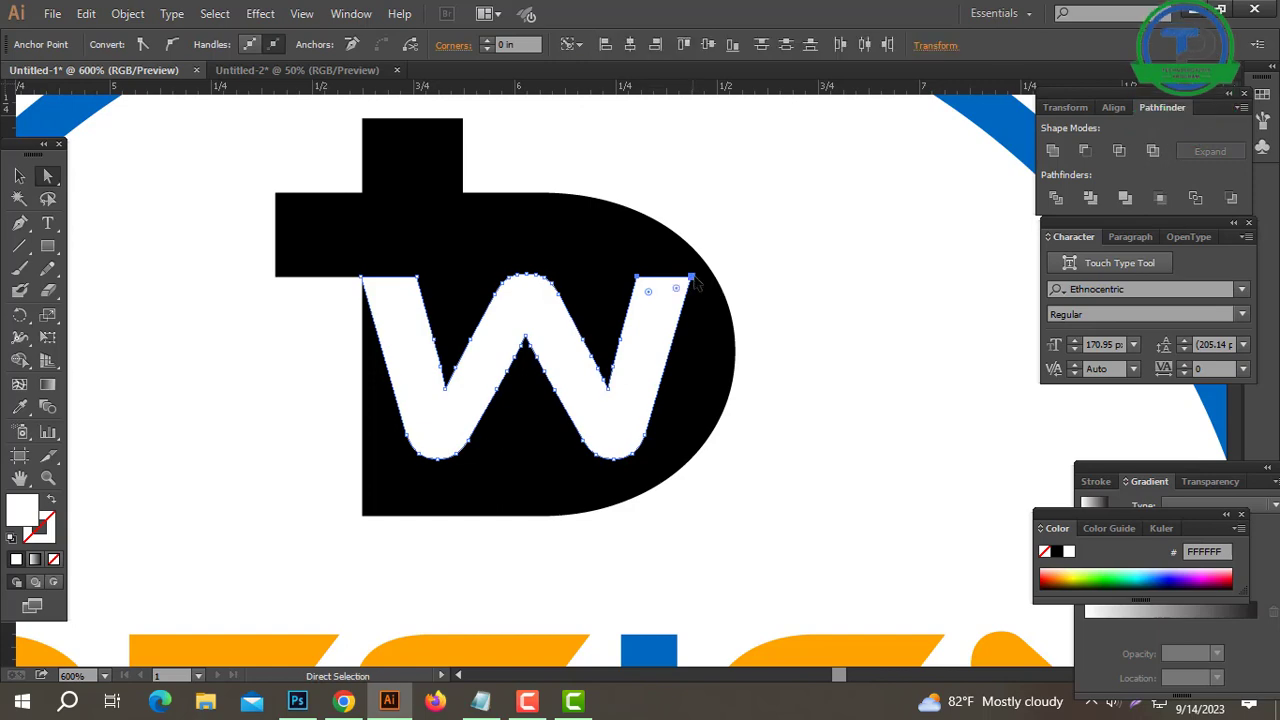
pyautogui.moveTo(694, 283); pyautogui.dragTo(749, 150)
pyautogui.click(835, 240)
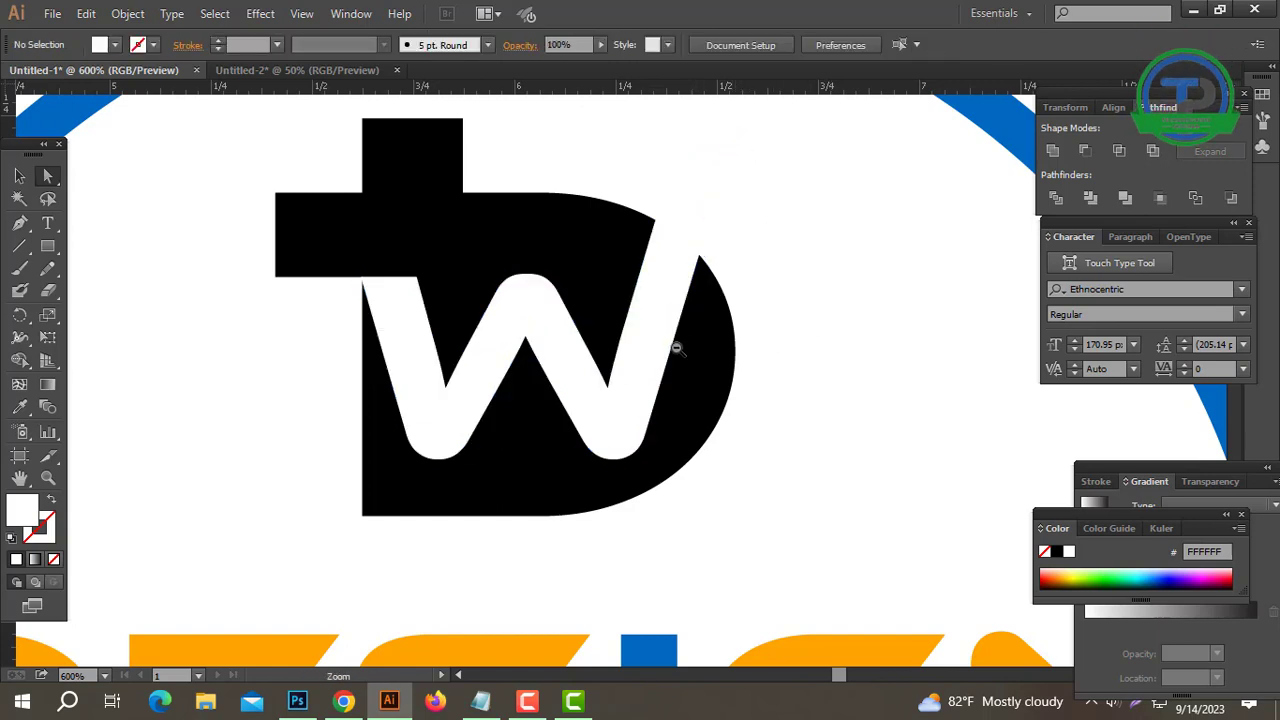
# Step: Divide the D with the overlapping W, ungroup the pieces and delete the W so it leaves a cut-out
pyautogui.hotkey('ctrl', '-')
pyautogui.hotkey('ctrl', '-')
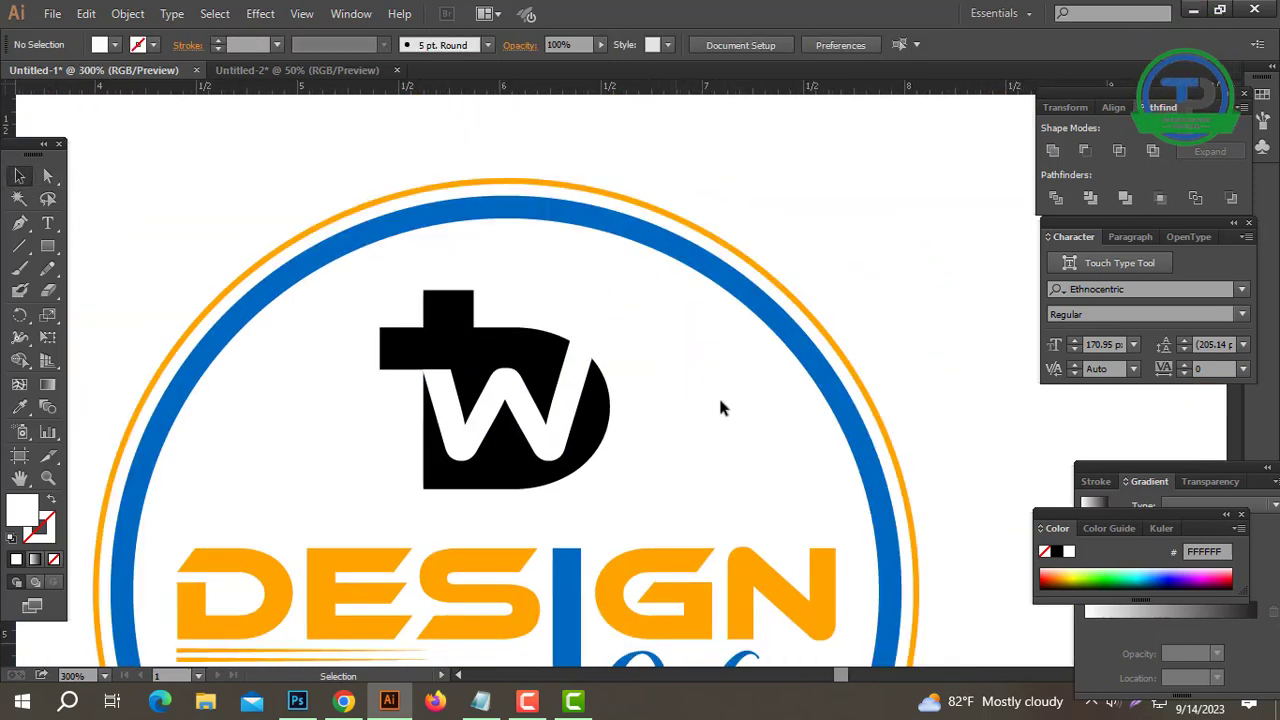
pyautogui.moveTo(722, 407); pyautogui.dragTo(347, 436)
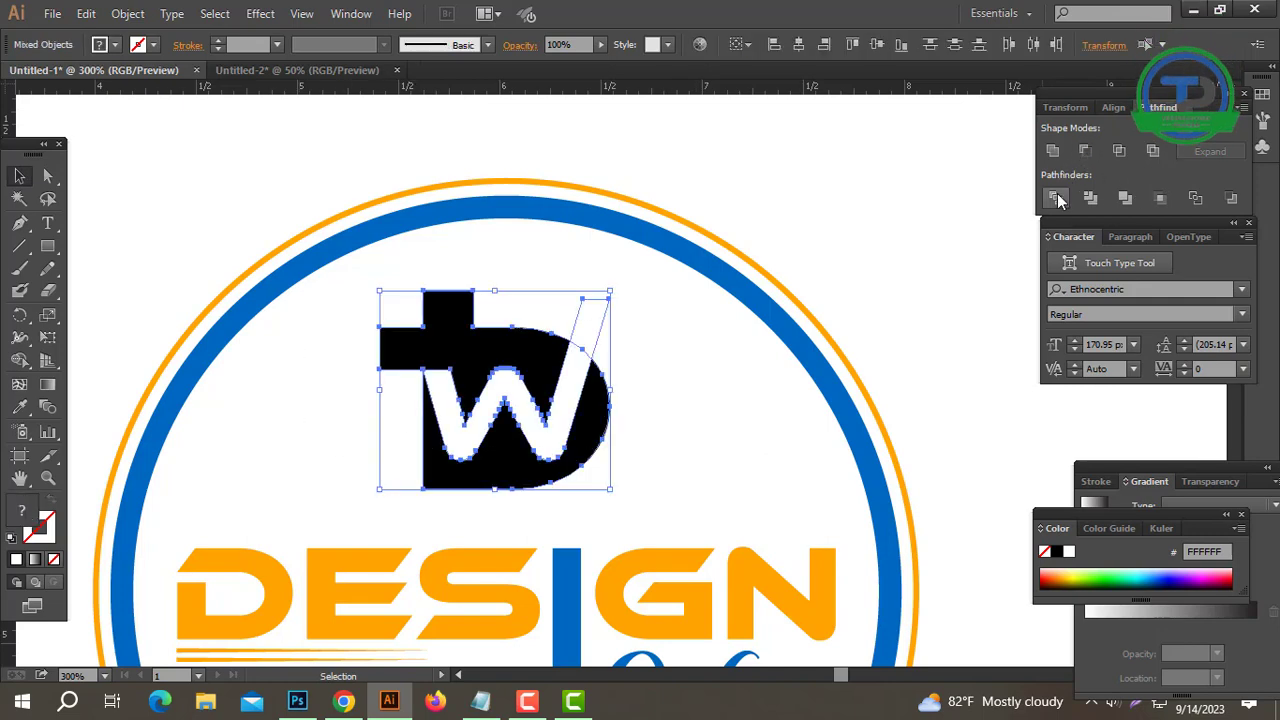
pyautogui.rightClick(628, 379)
pyautogui.click(680, 477)
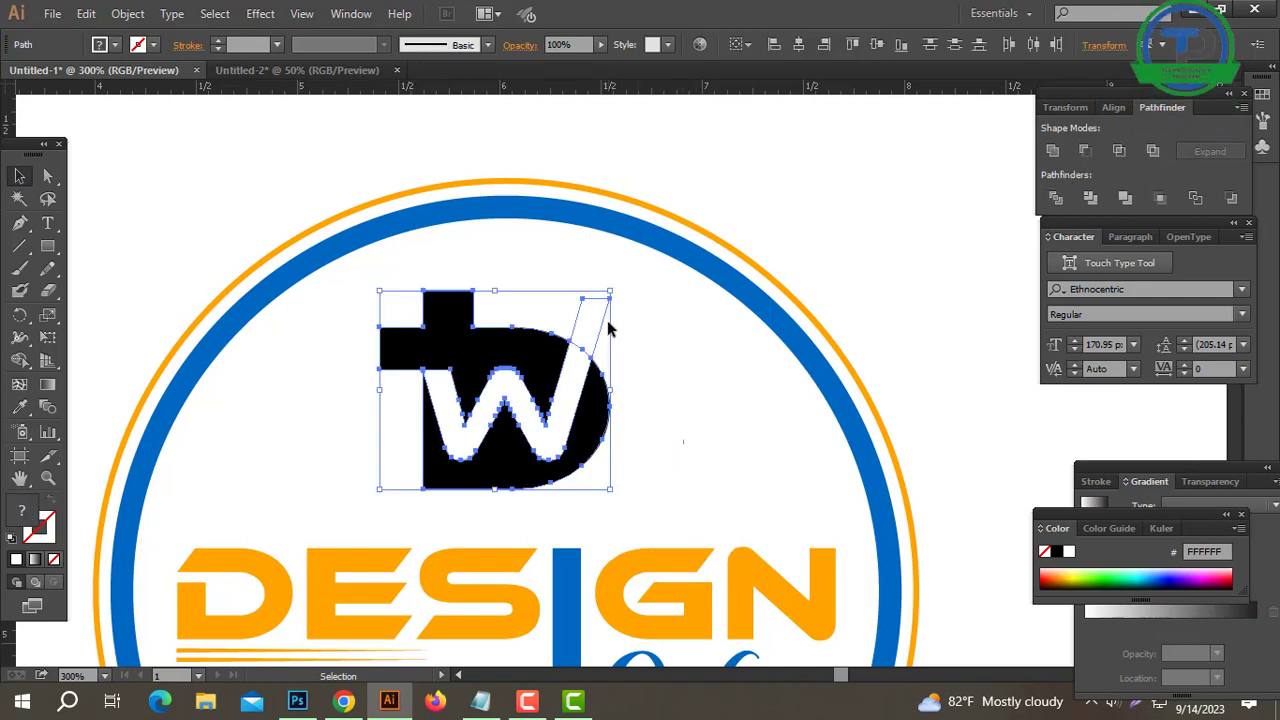
pyautogui.click(595, 328)
pyautogui.press('Delete')
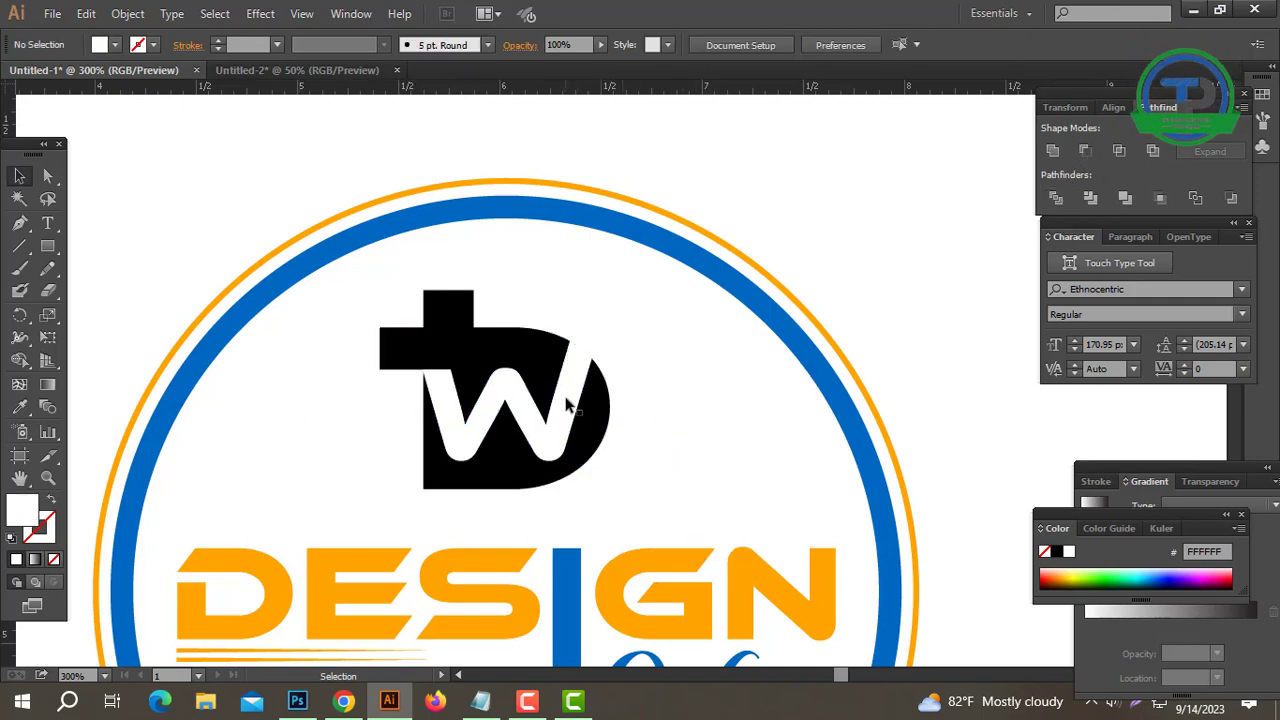
# Step: Fill all remaining monogram pieces with blue 0068BF sampled from the thick ring
pyautogui.click(483, 350)
pyautogui.moveTo(655, 340); pyautogui.dragTo(250, 497)
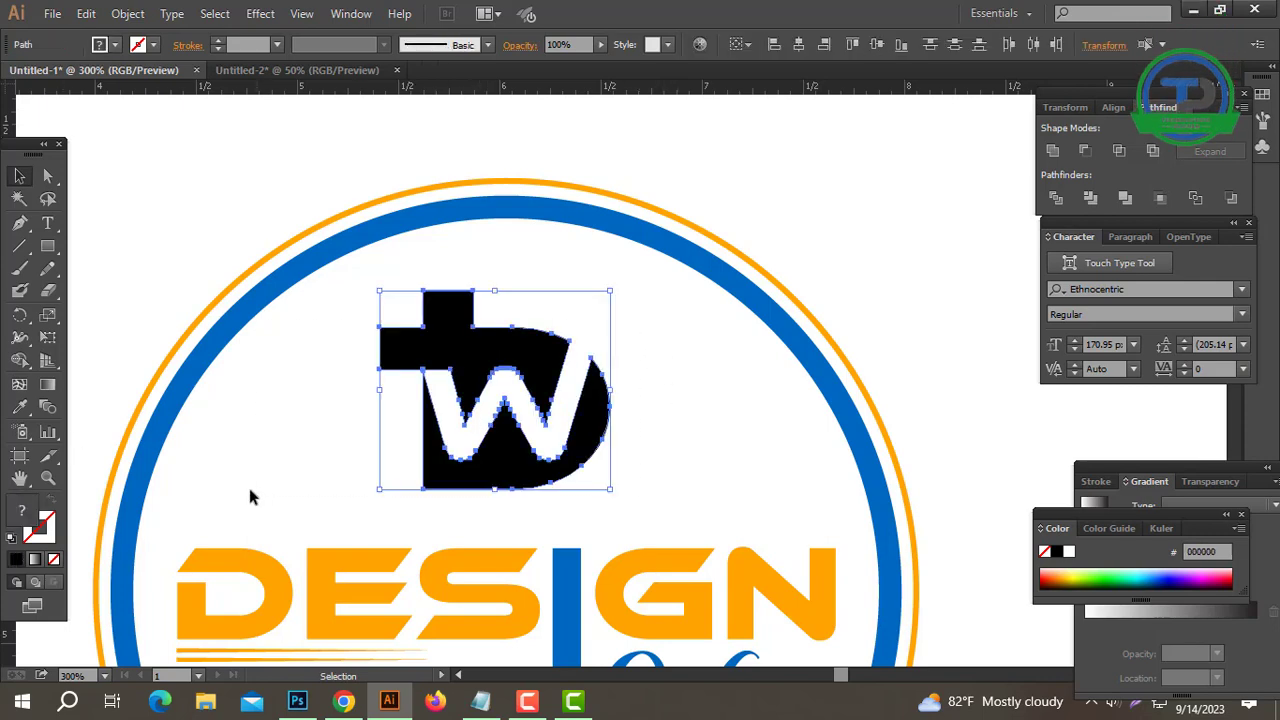
pyautogui.click(307, 280)
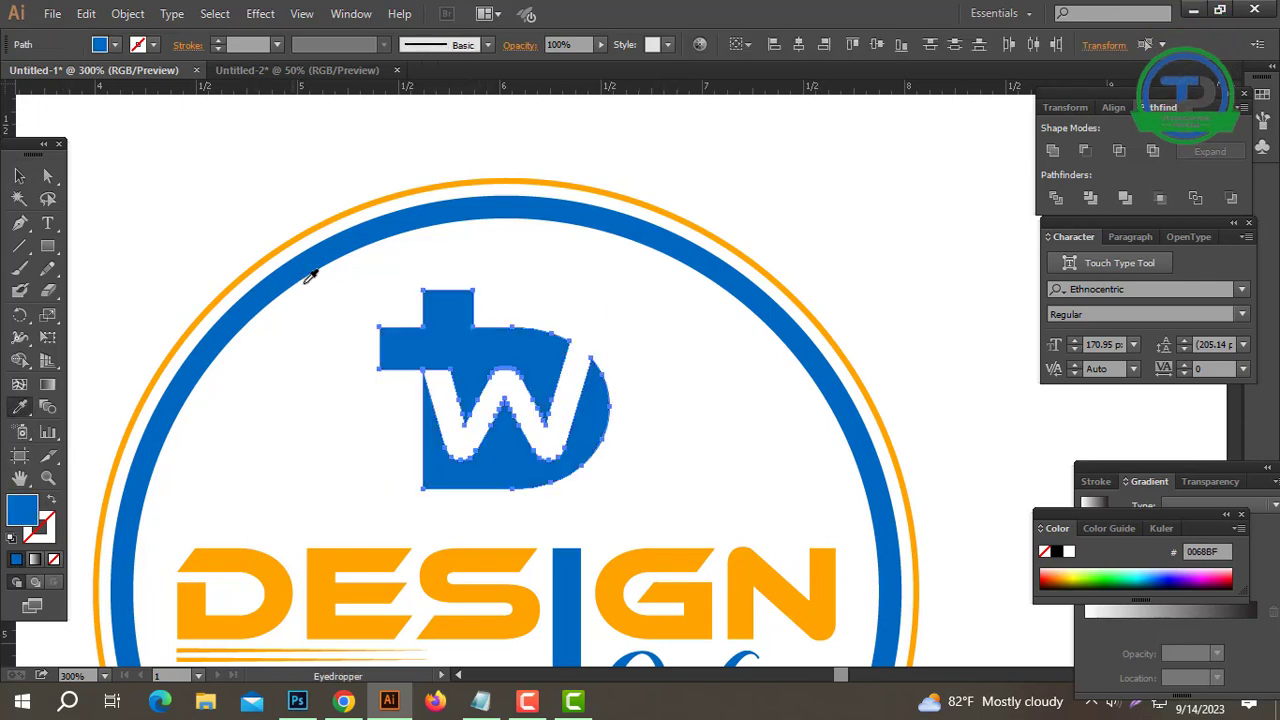
pyautogui.click(653, 433)
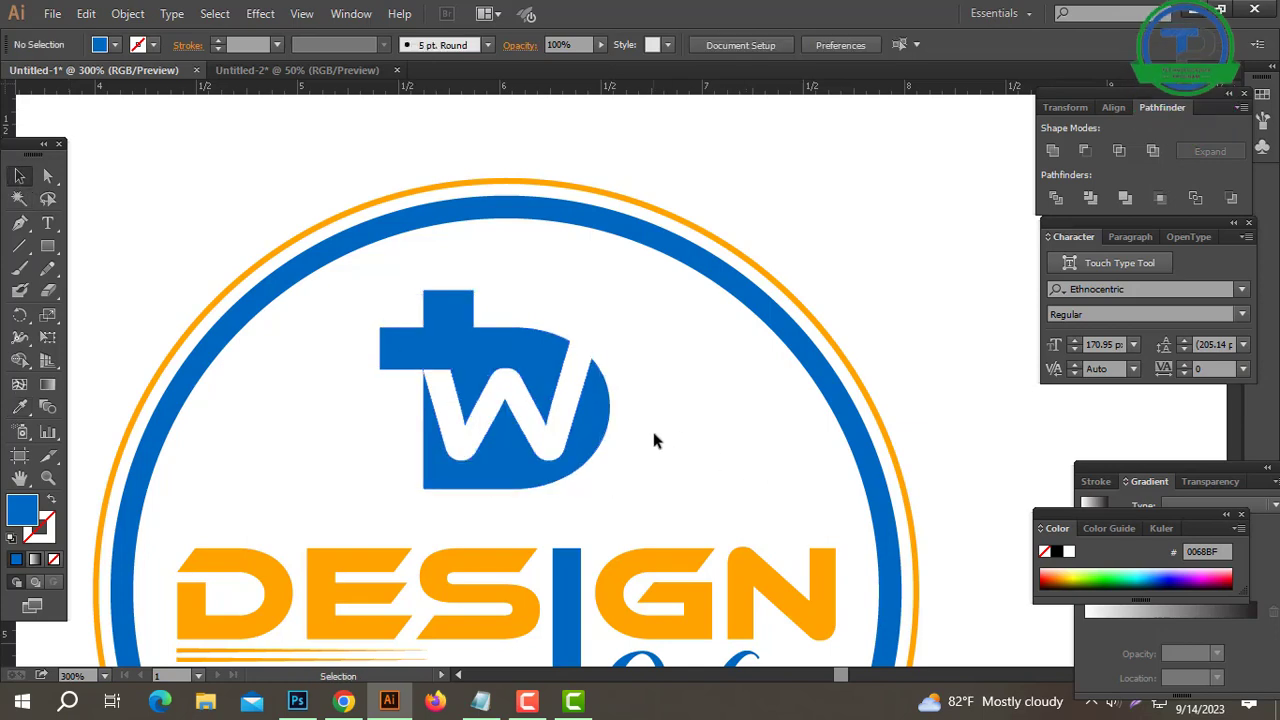
pyautogui.keyDown('ctrl'); pyautogui.keyDown('alt'); pyautogui.click(647, 382); pyautogui.keyUp('alt'); pyautogui.keyUp('ctrl')
pyautogui.keyDown('ctrl'); pyautogui.keyDown('alt'); pyautogui.click(648, 386); pyautogui.keyUp('alt'); pyautogui.keyUp('ctrl')
pyautogui.keyDown('ctrl'); pyautogui.click(615, 392); pyautogui.keyUp('ctrl')
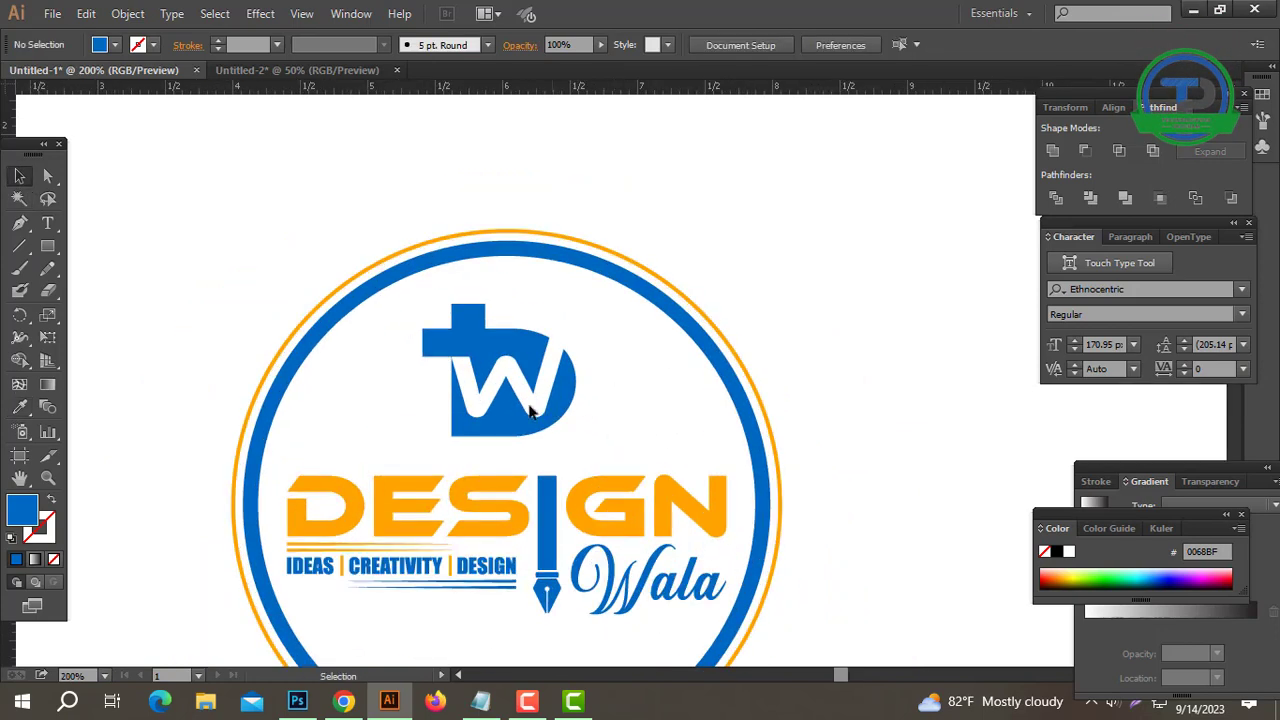
# Step: Fill the lower piece of the D with orange FFA400 sampled from the DESIGN lettering
pyautogui.click(46, 175)
pyautogui.click(517, 431)
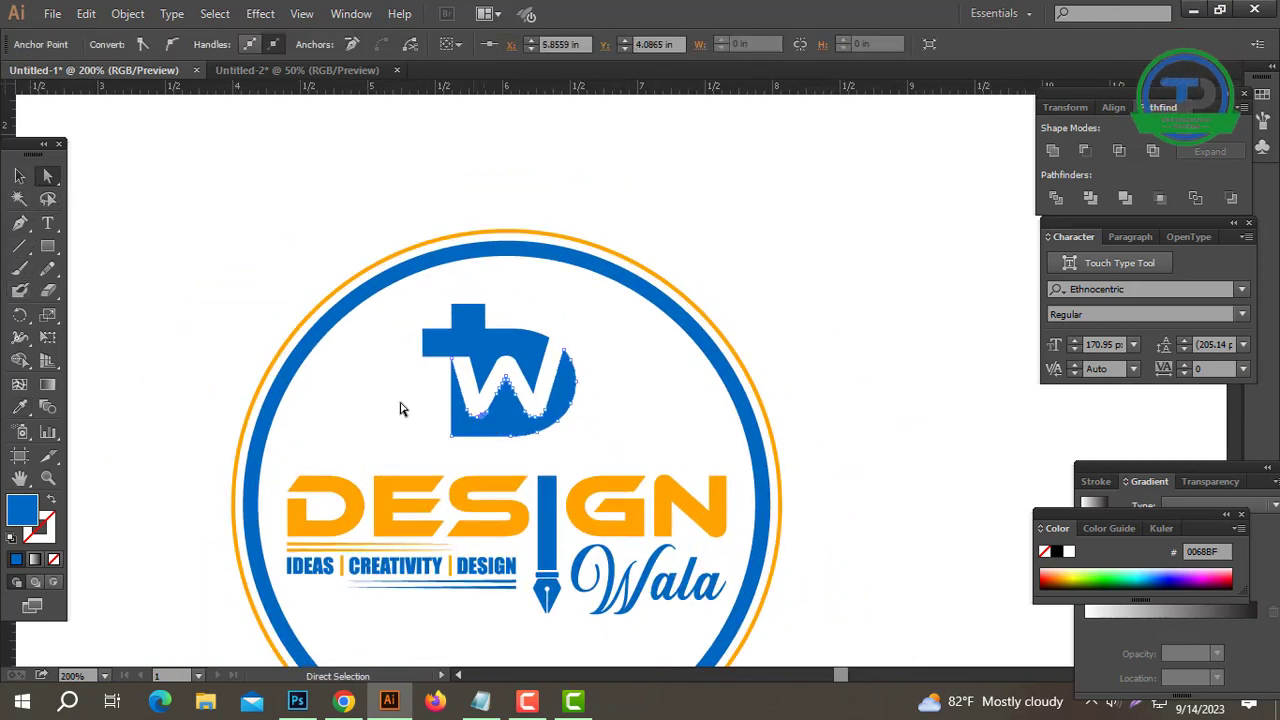
pyautogui.click(336, 480)
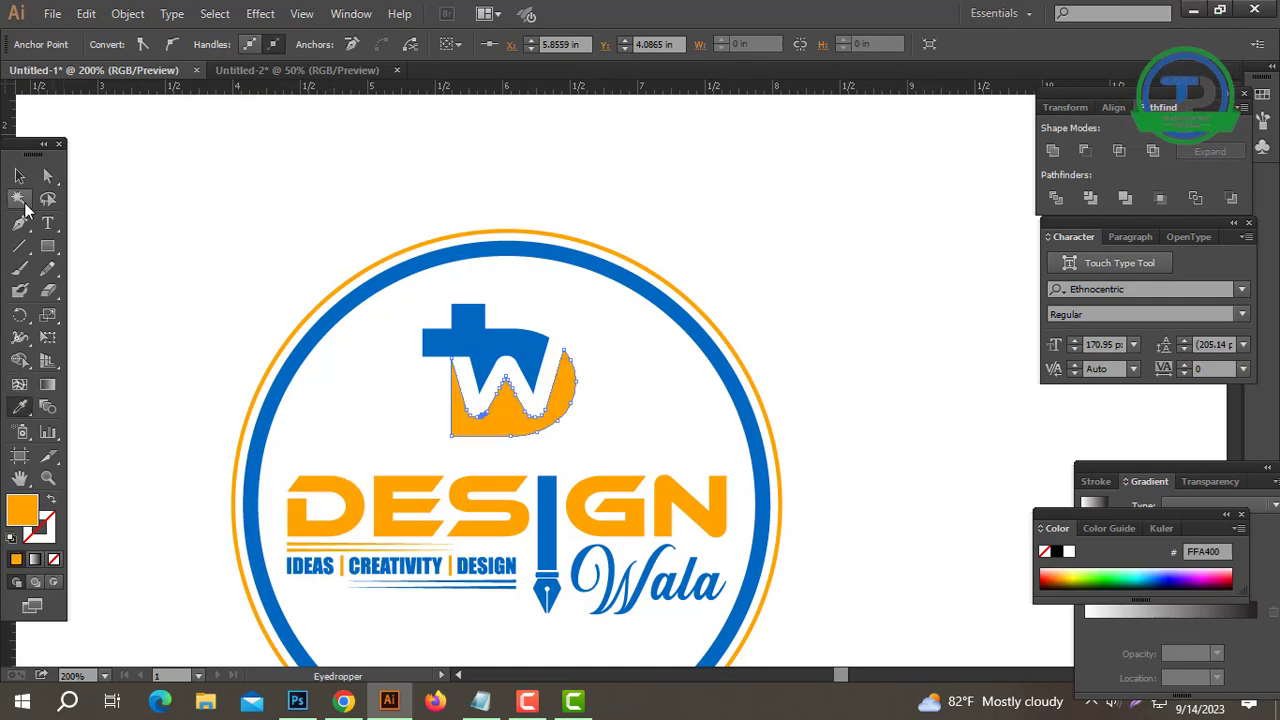
pyautogui.click(135, 216)
# Step: Group the two-tone monogram and enlarge it above the DESIGN lettering
pyautogui.keyDown('ctrl'); pyautogui.keyDown('alt'); pyautogui.click(664, 392); pyautogui.keyUp('alt'); pyautogui.keyUp('ctrl')
pyautogui.moveTo(576, 324); pyautogui.dragTo(385, 411)
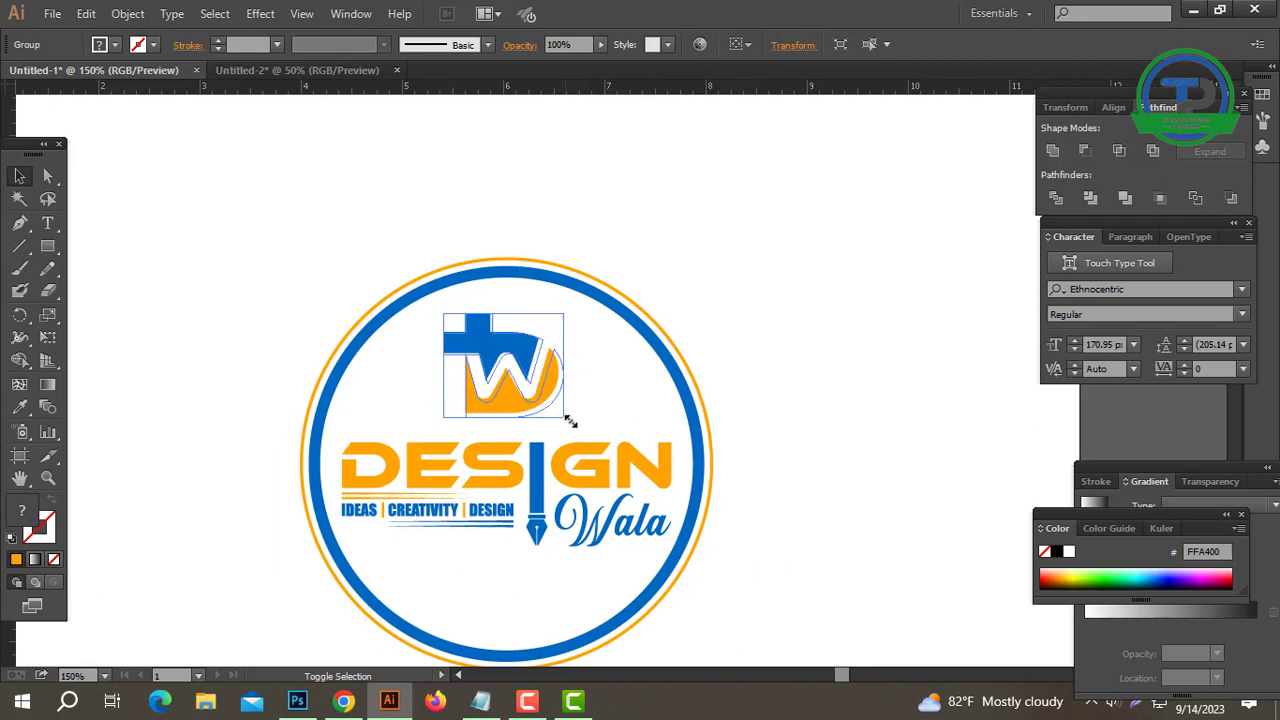
pyautogui.moveTo(584, 437); pyautogui.dragTo(585, 439)
pyautogui.click(703, 391)
pyautogui.moveTo(697, 367); pyautogui.dragTo(730, 236)
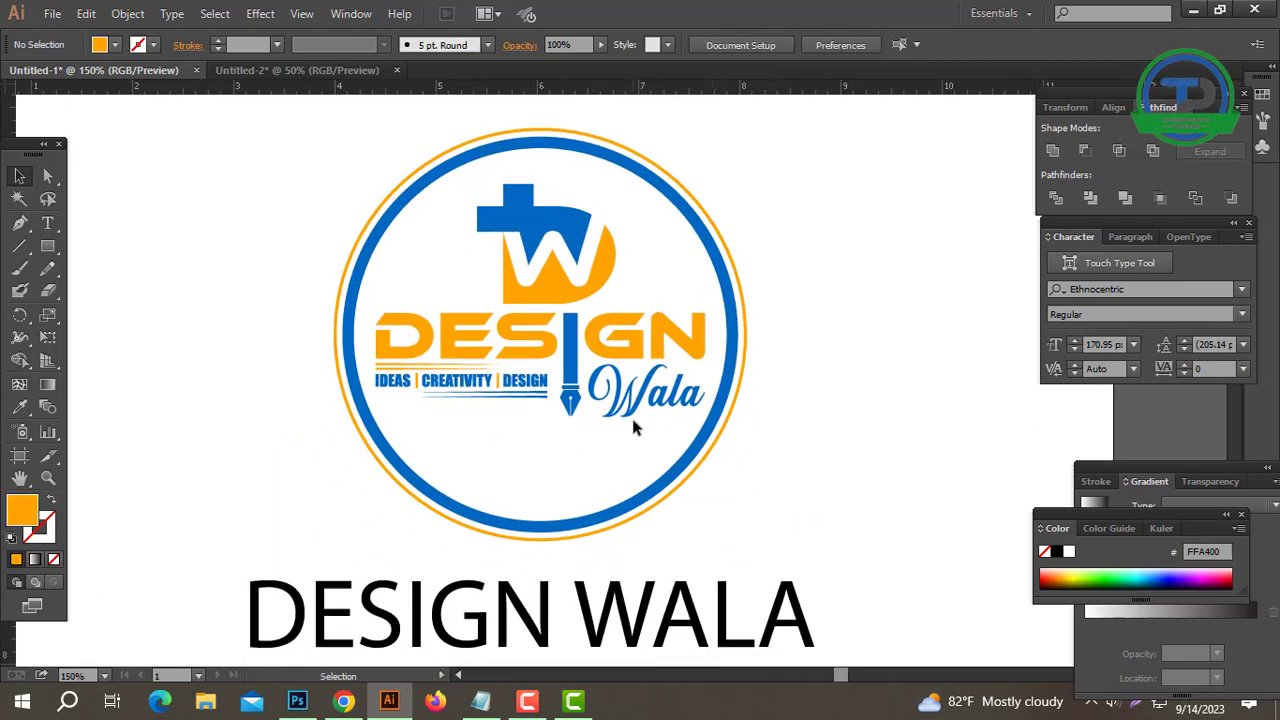
# Step: Ungroup the lettering from the rings, then scale the lettering down and move it lower inside the circle
pyautogui.click(550, 322)
pyautogui.rightClick(595, 378)
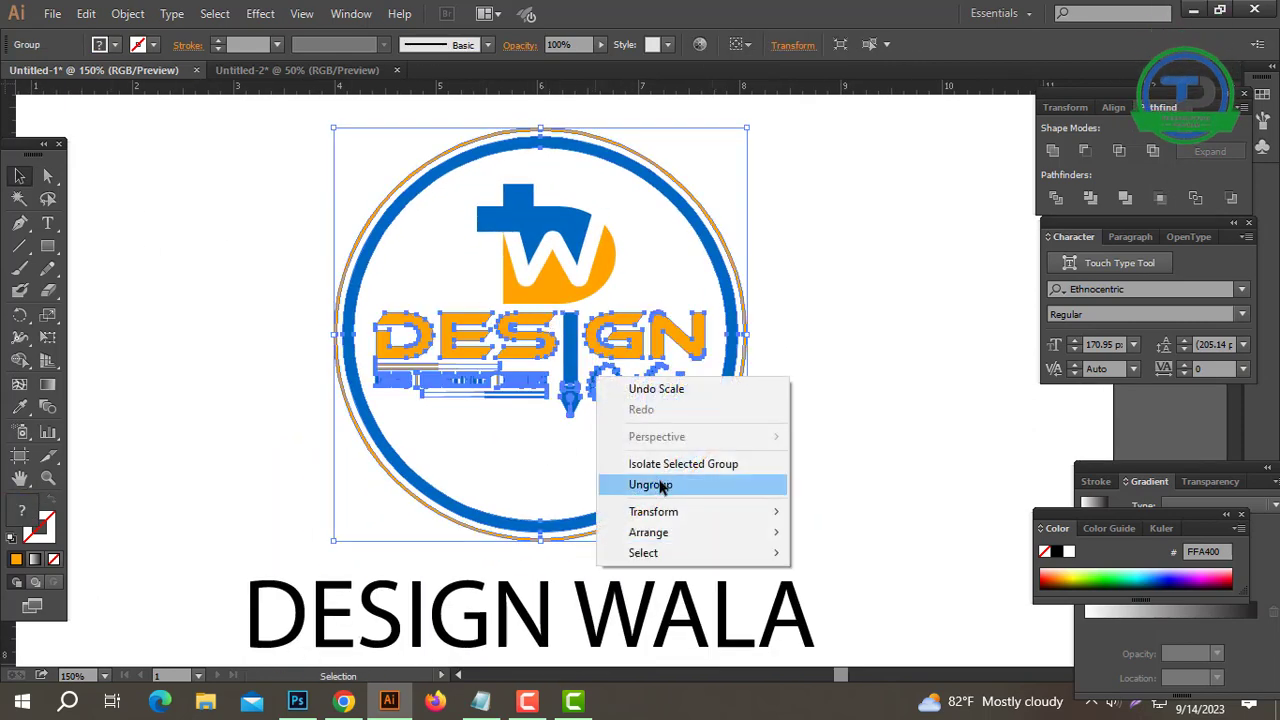
pyautogui.click(654, 486)
pyautogui.click(550, 314)
pyautogui.moveTo(543, 314); pyautogui.dragTo(543, 333)
pyautogui.moveTo(573, 386); pyautogui.dragTo(574, 405)
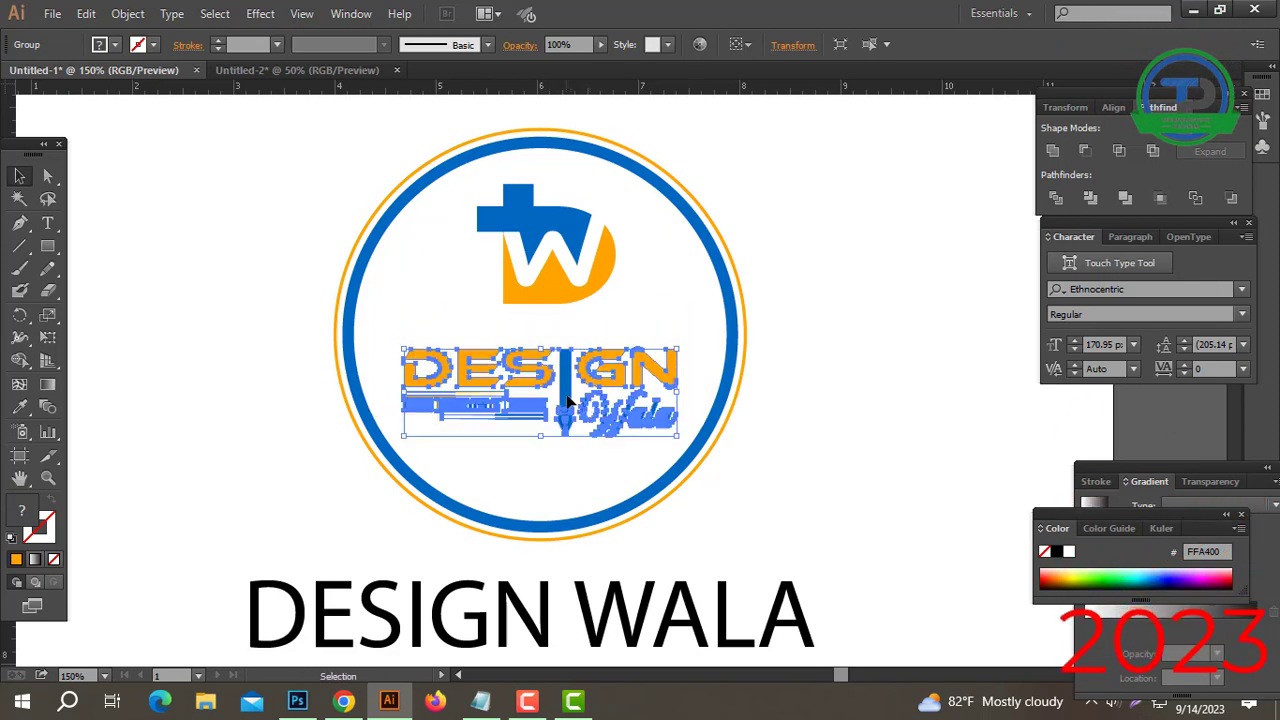
# Step: Enlarge the WD monogram to fill the space above the lettering and centre all logo parts horizontally
pyautogui.click(557, 281)
pyautogui.moveTo(546, 303); pyautogui.dragTo(543, 336)
pyautogui.moveTo(849, 163); pyautogui.dragTo(226, 449)
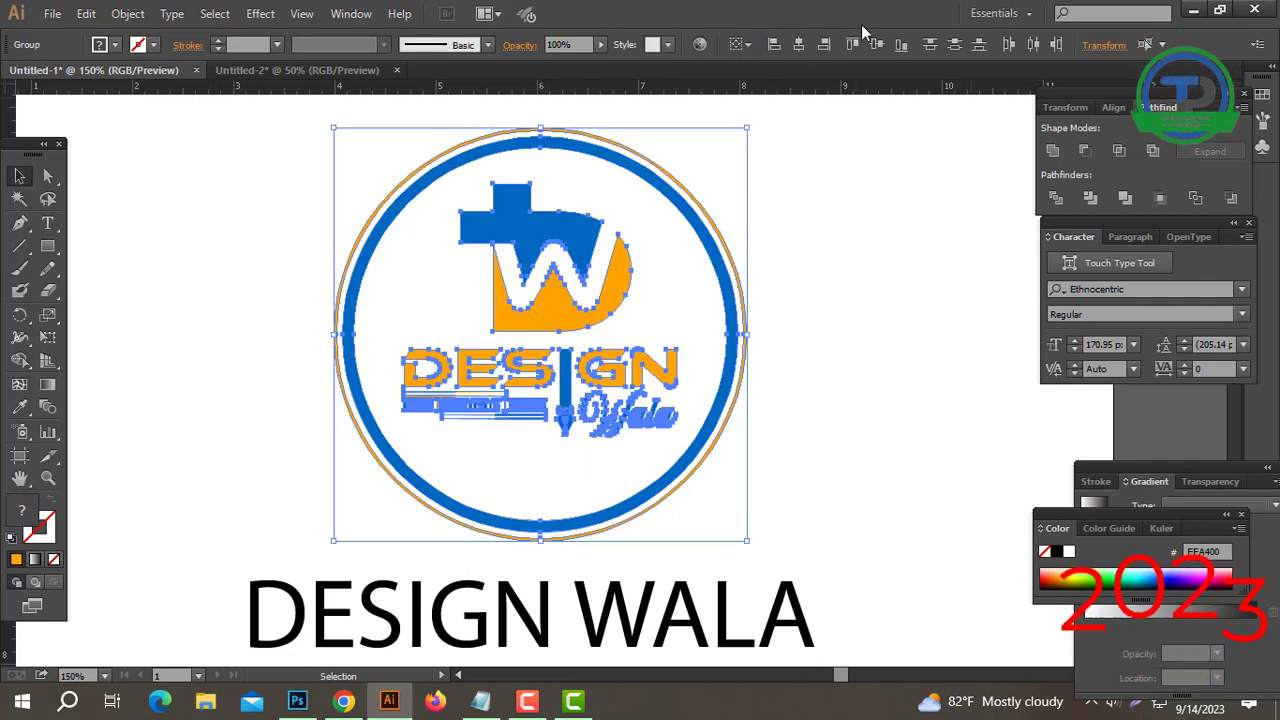
pyautogui.click(801, 44)
pyautogui.click(703, 352)
# Step: Move the Design Wala lettering slightly lower, enlarge it and centre it horizontally with the monogram and rings
pyautogui.click(551, 376)
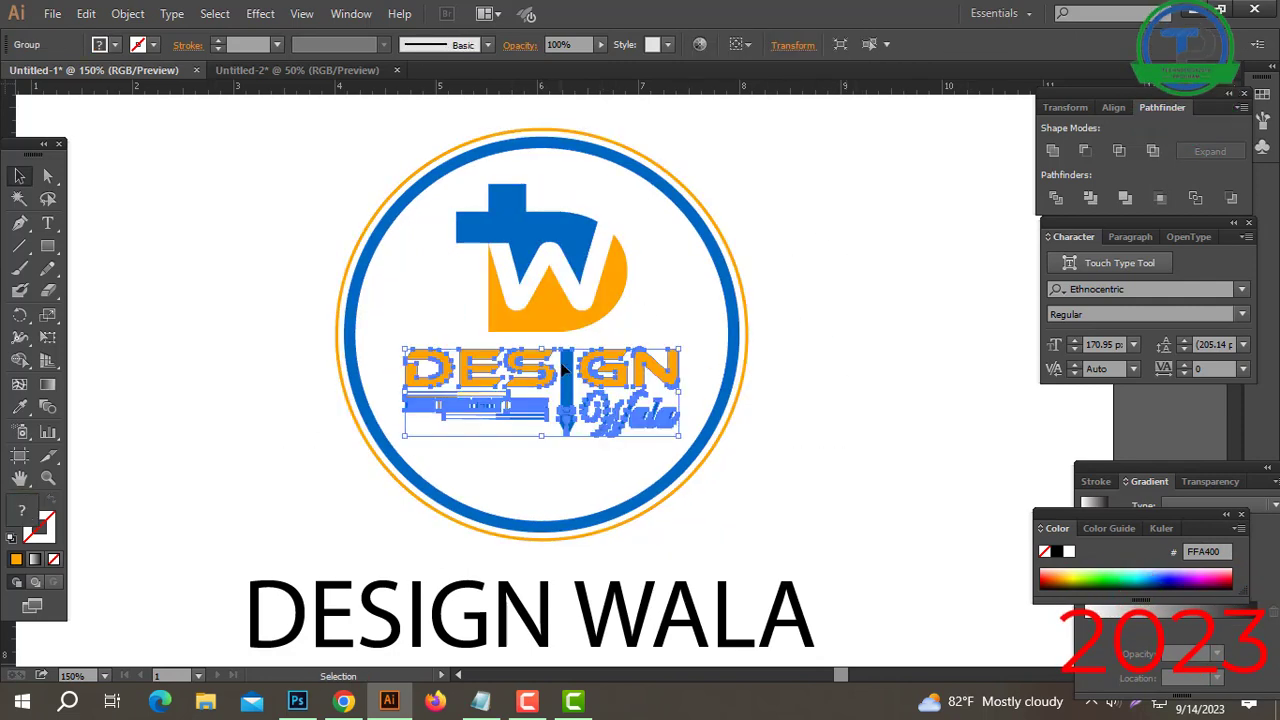
pyautogui.moveTo(548, 374); pyautogui.dragTo(547, 384)
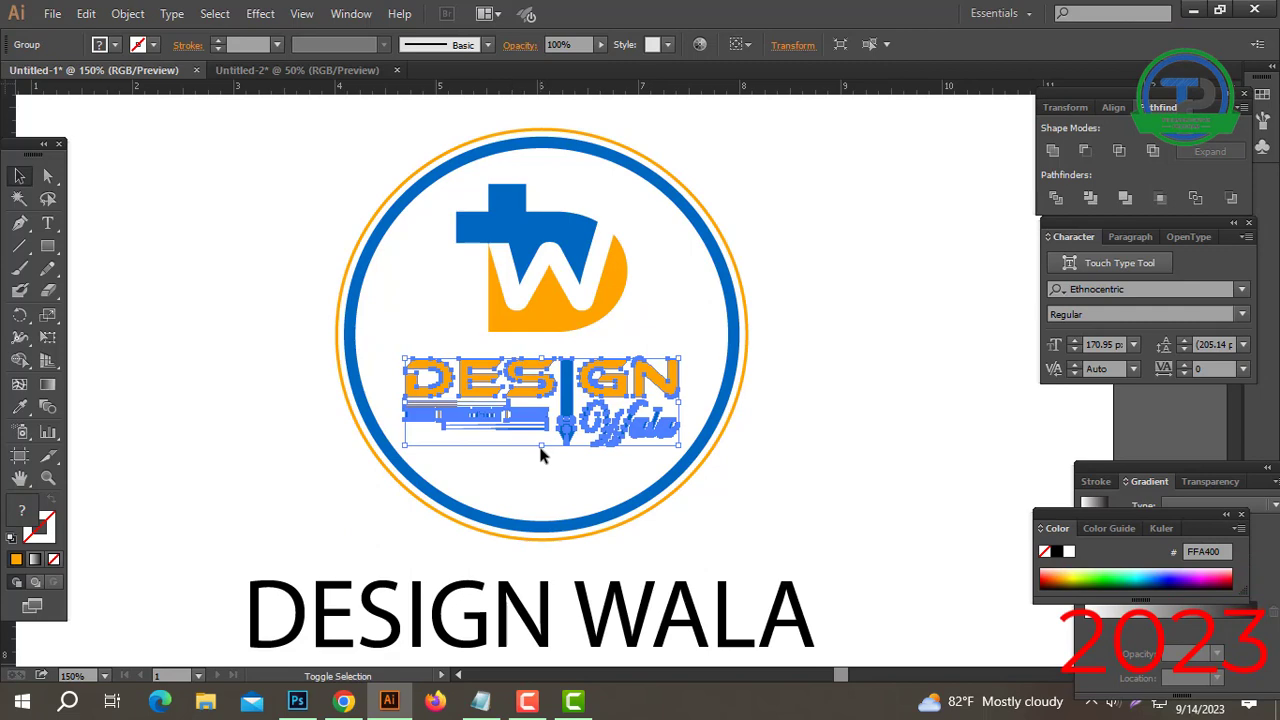
pyautogui.moveTo(541, 455); pyautogui.dragTo(563, 449)
pyautogui.click(880, 495)
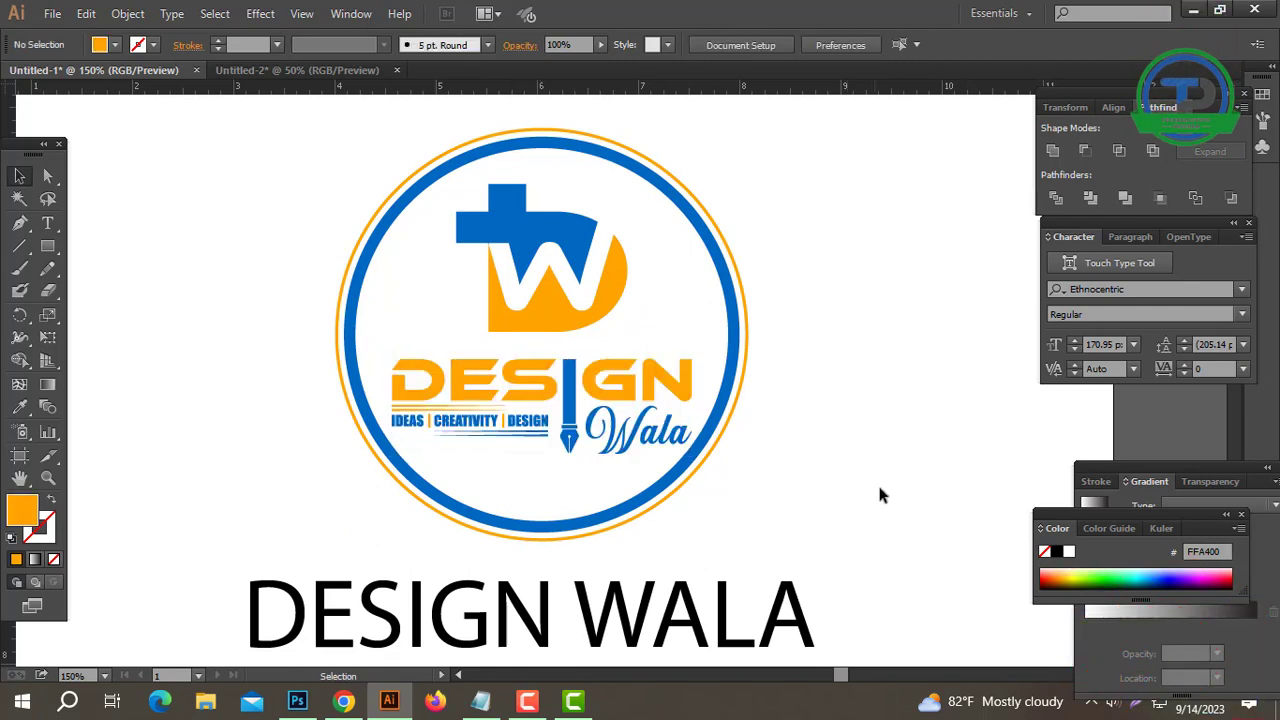
pyautogui.moveTo(862, 437); pyautogui.dragTo(470, 290)
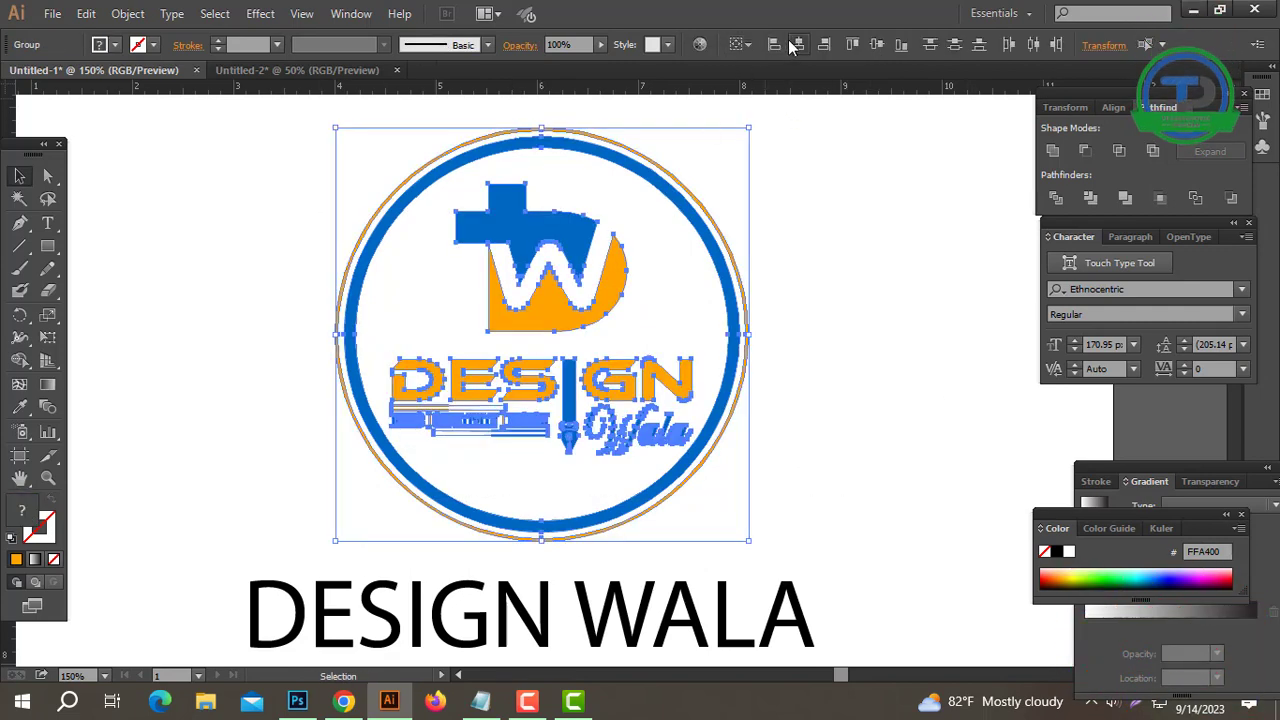
pyautogui.click(855, 150)
# Step: Enlarge the WD monogram slightly about its centre and open the alignment options for the whole logo
pyautogui.click(560, 290)
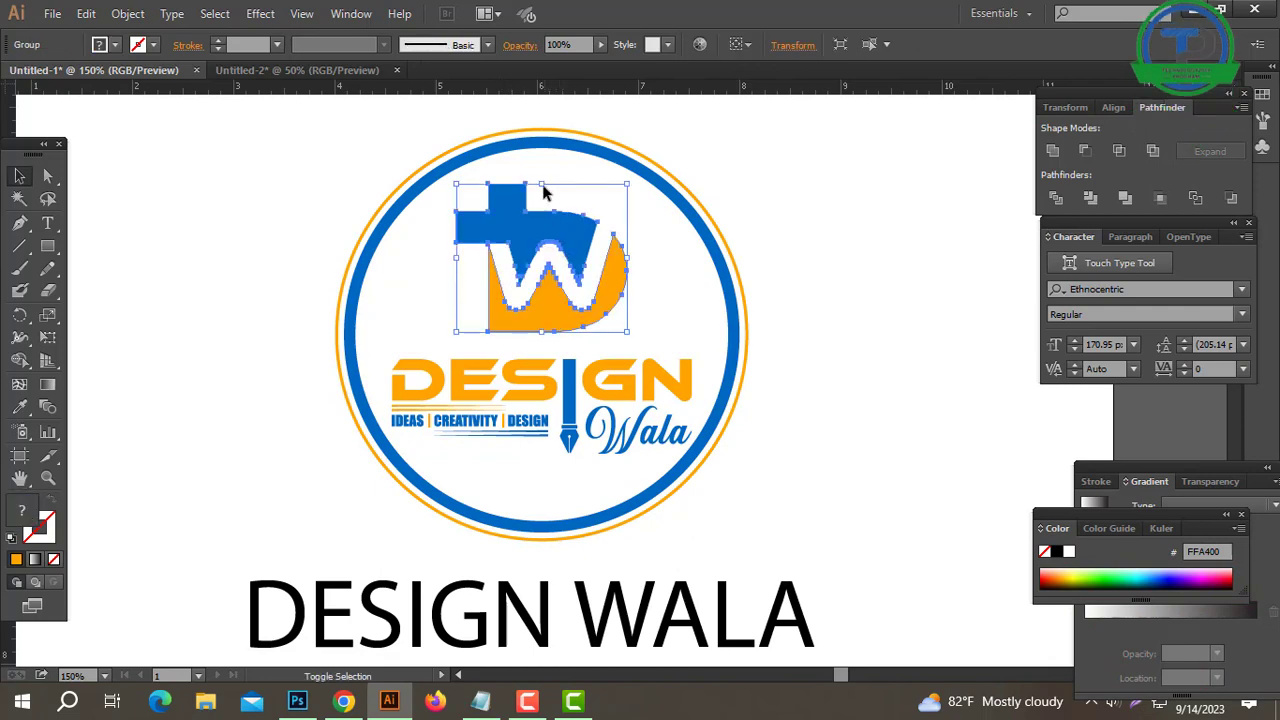
pyautogui.moveTo(544, 187); pyautogui.dragTo(549, 182)
pyautogui.click(827, 217)
pyautogui.moveTo(829, 255); pyautogui.dragTo(308, 461)
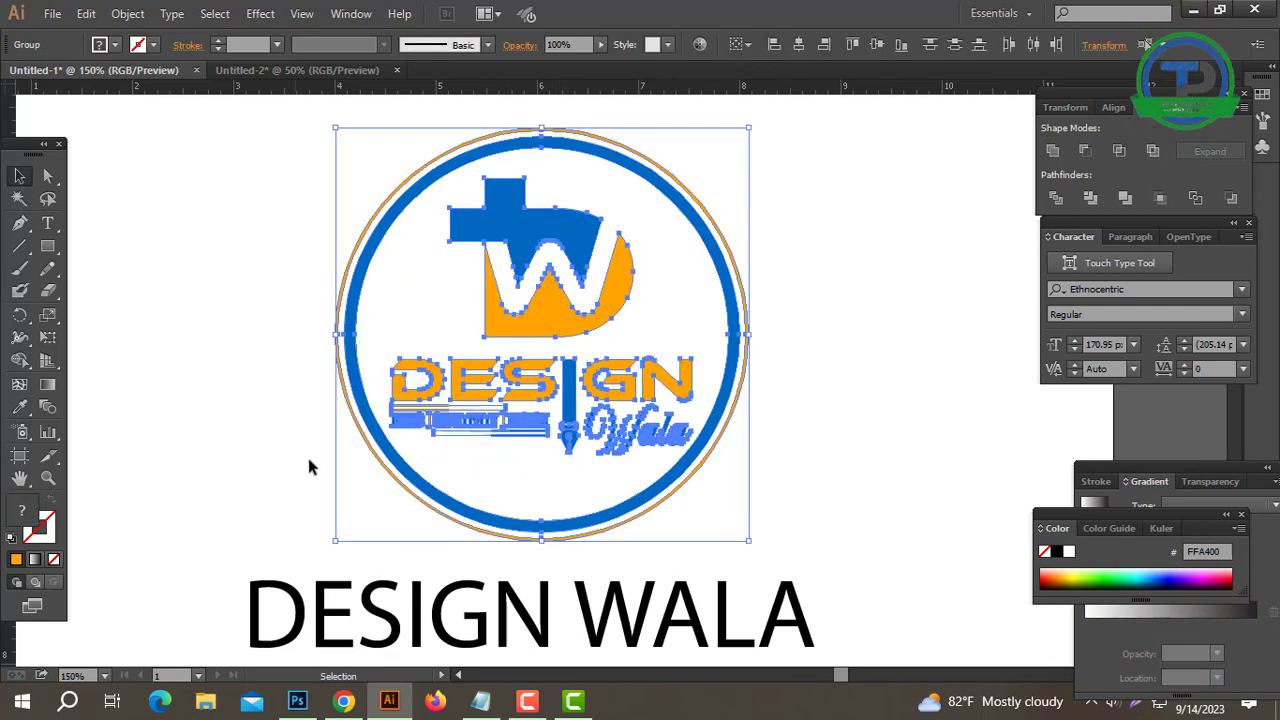
pyautogui.click(1115, 107)
pyautogui.click(849, 275)
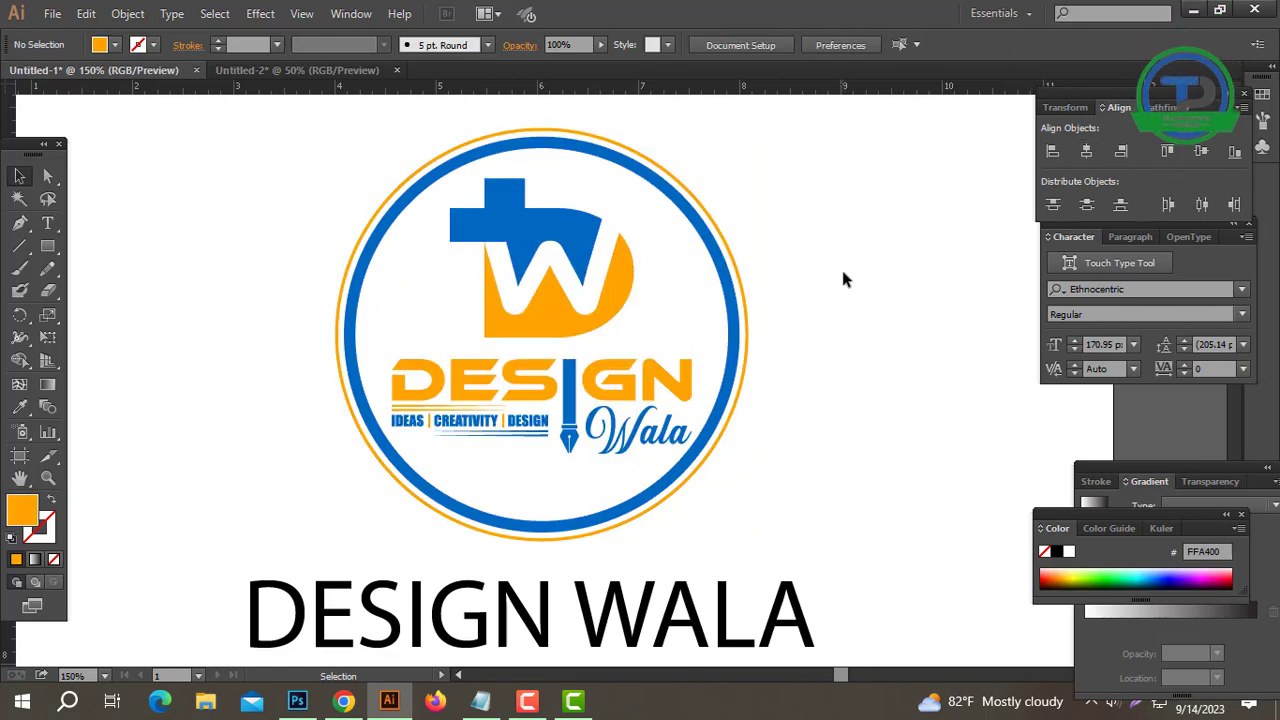